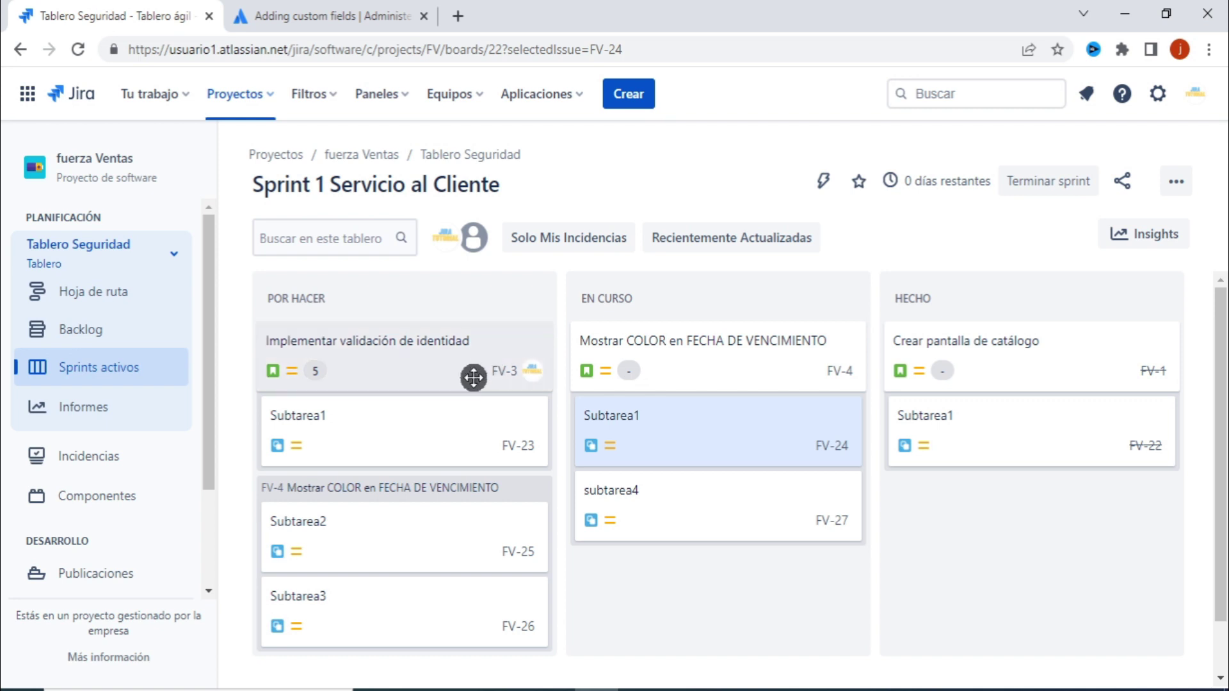
Open issue FV-3, review its detail fields, and compare them with the sample issue in the custom fields documentation
left_click(449, 366)
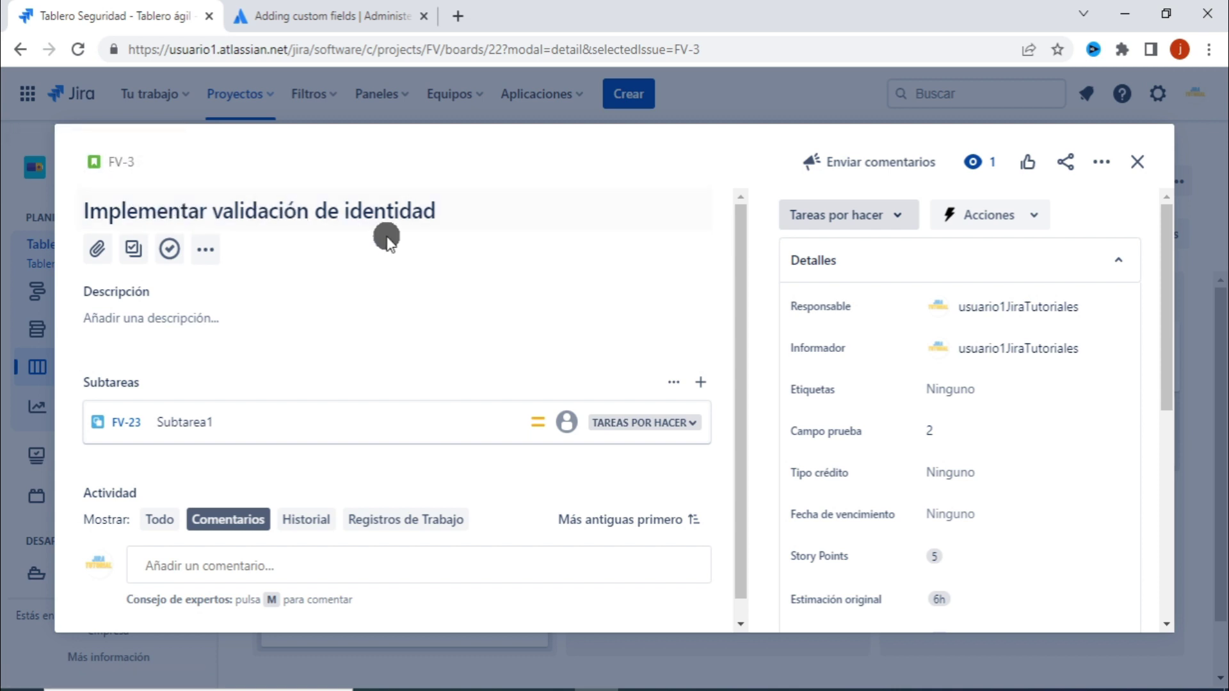
scroll(382, 275, "down", 1)
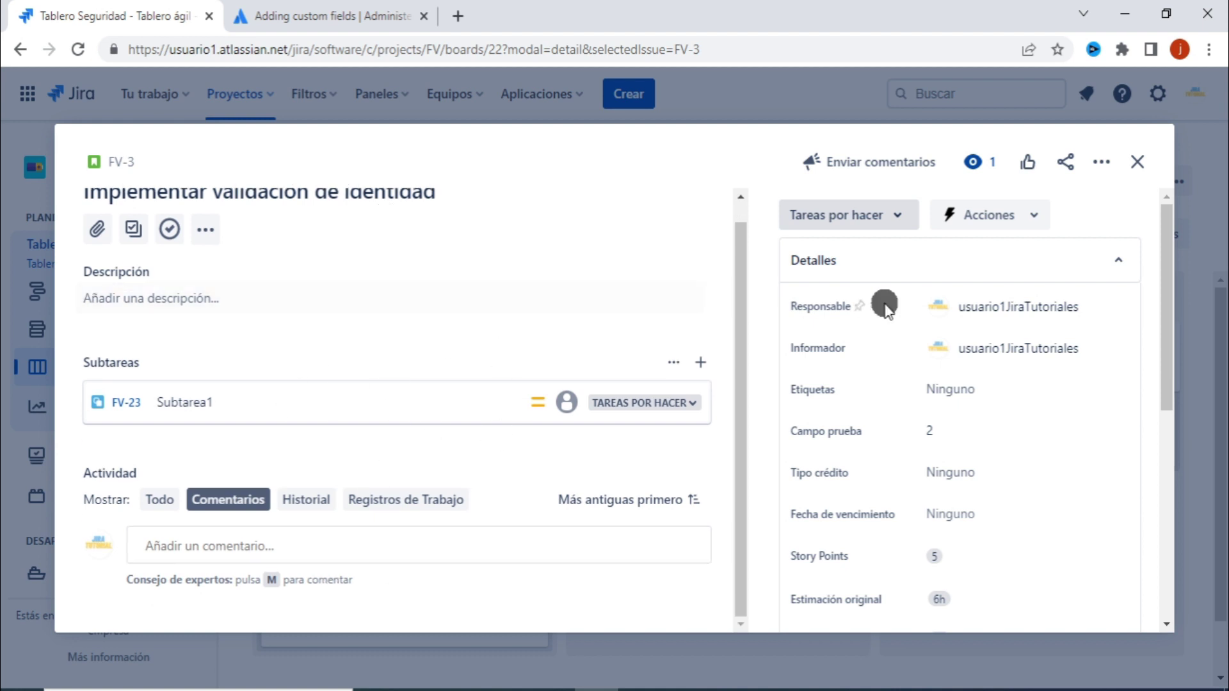
scroll(997, 369, "down", 2)
scroll(997, 369, "down", 5)
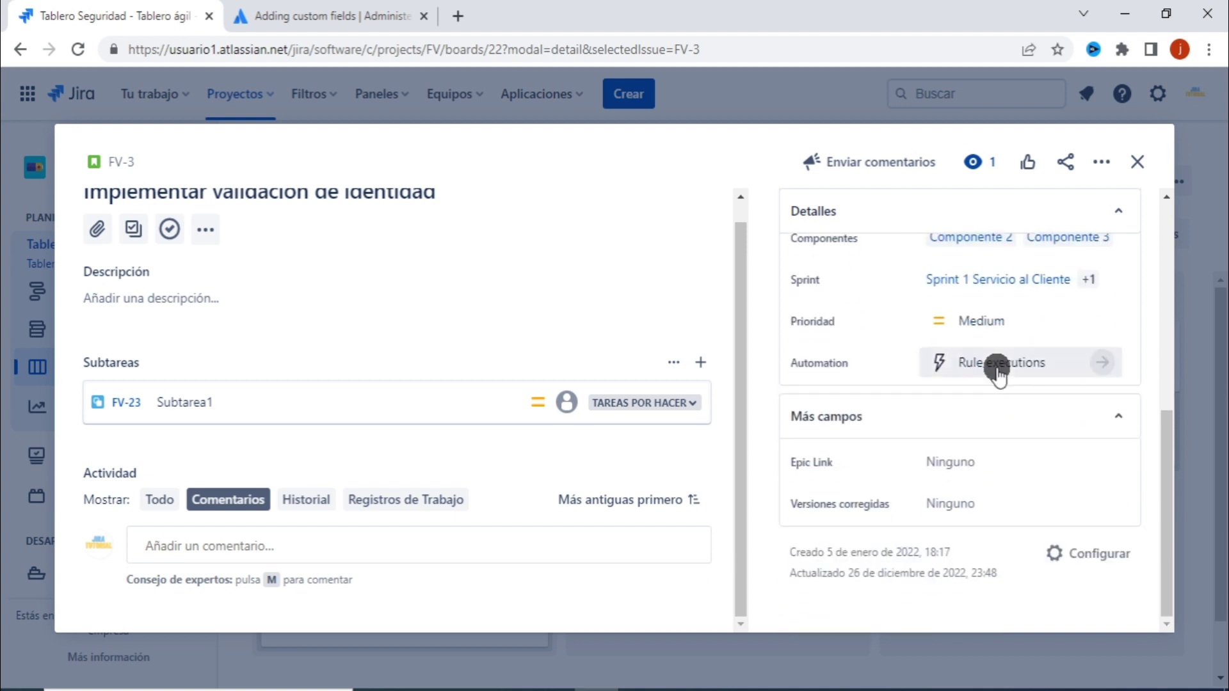
scroll(997, 369, "up", 7)
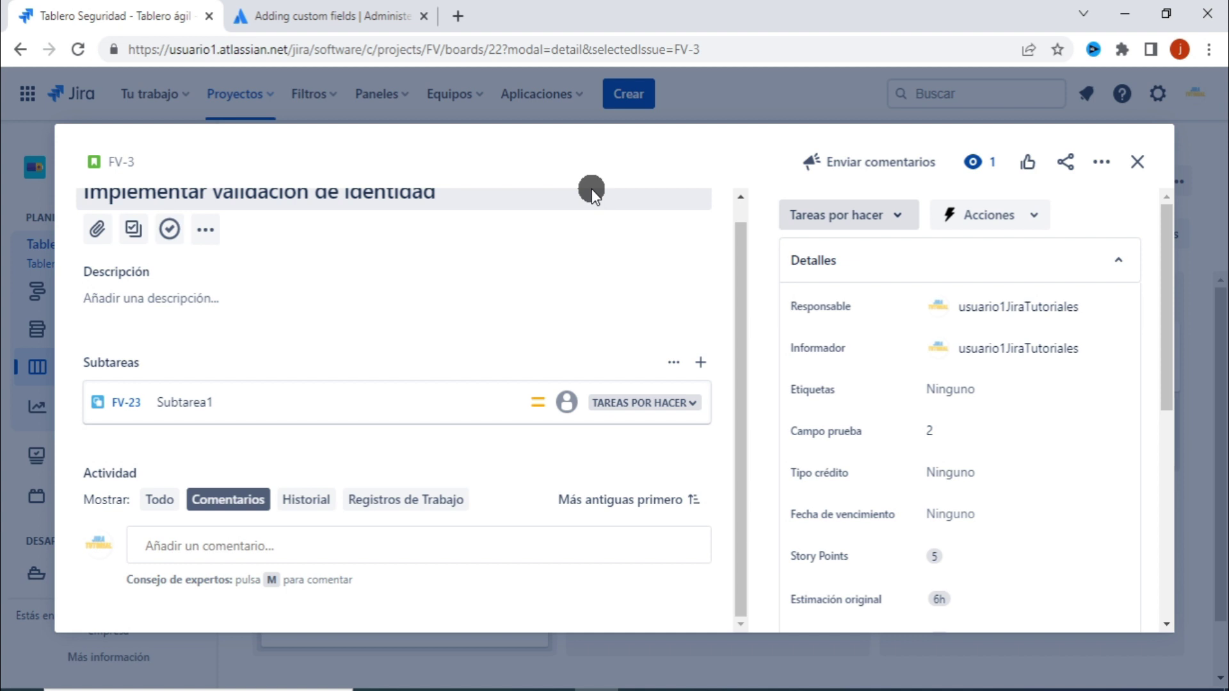
left_click(329, 20)
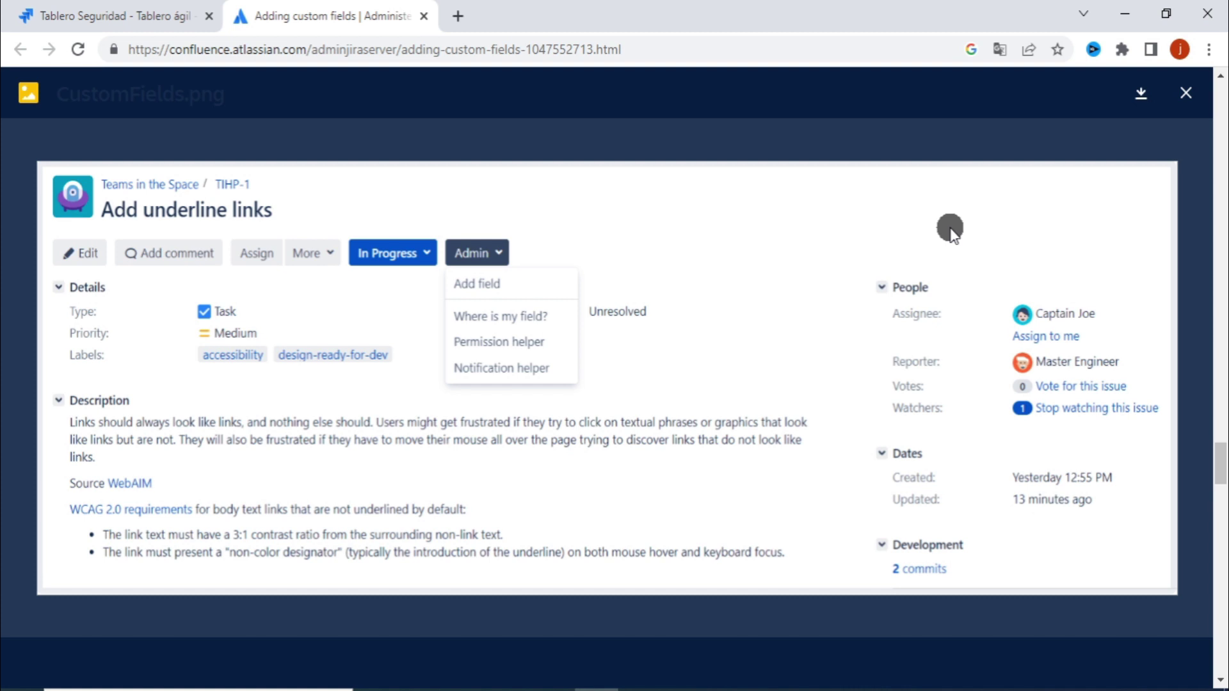
left_click(112, 9)
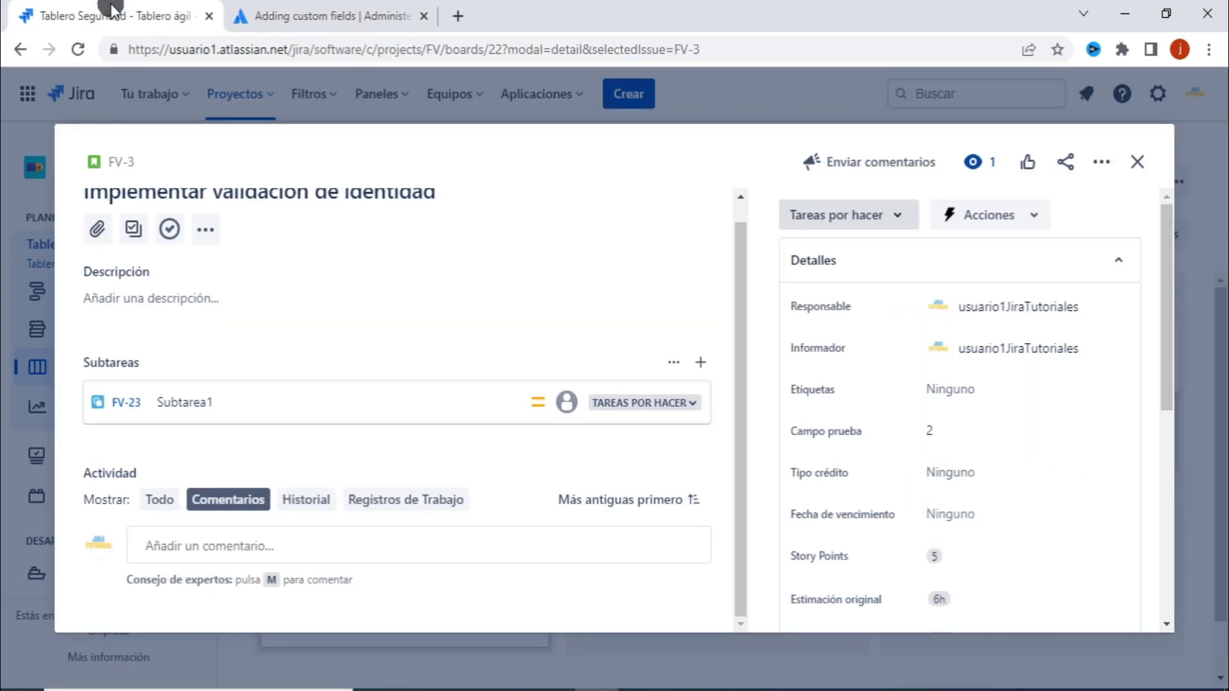
Close the issue and open the Vista de datos de incidencia section of the Tablero Seguridad configuration
left_click(1137, 161)
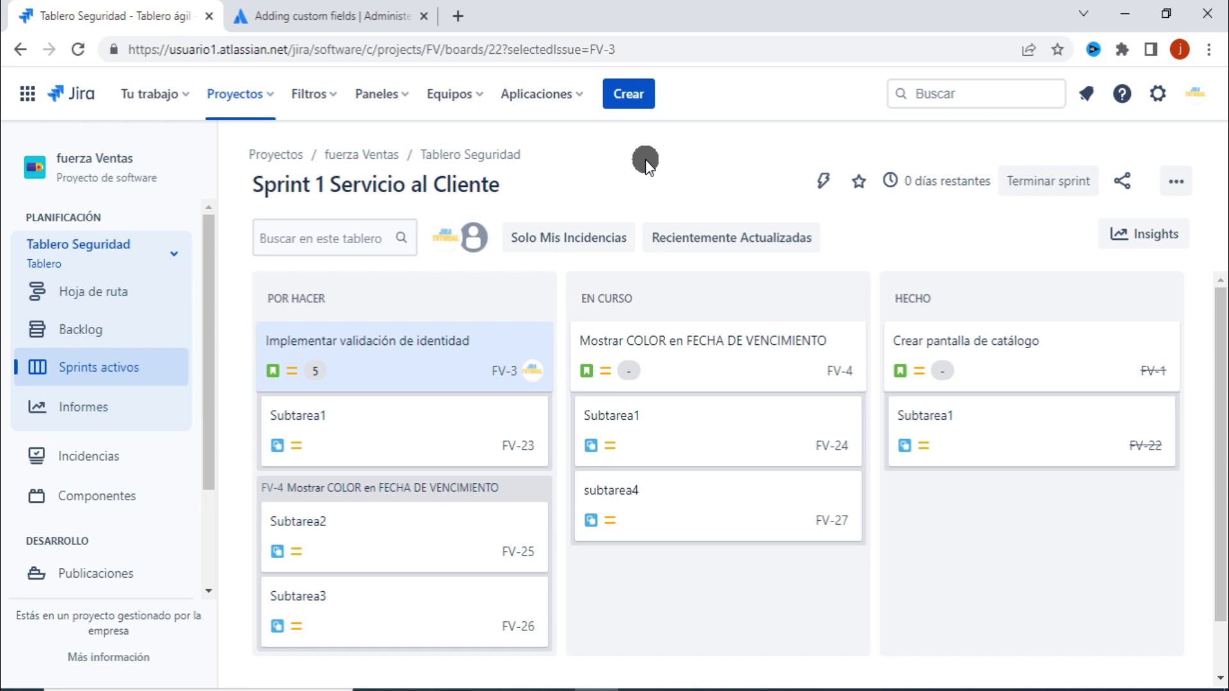
left_click(1177, 185)
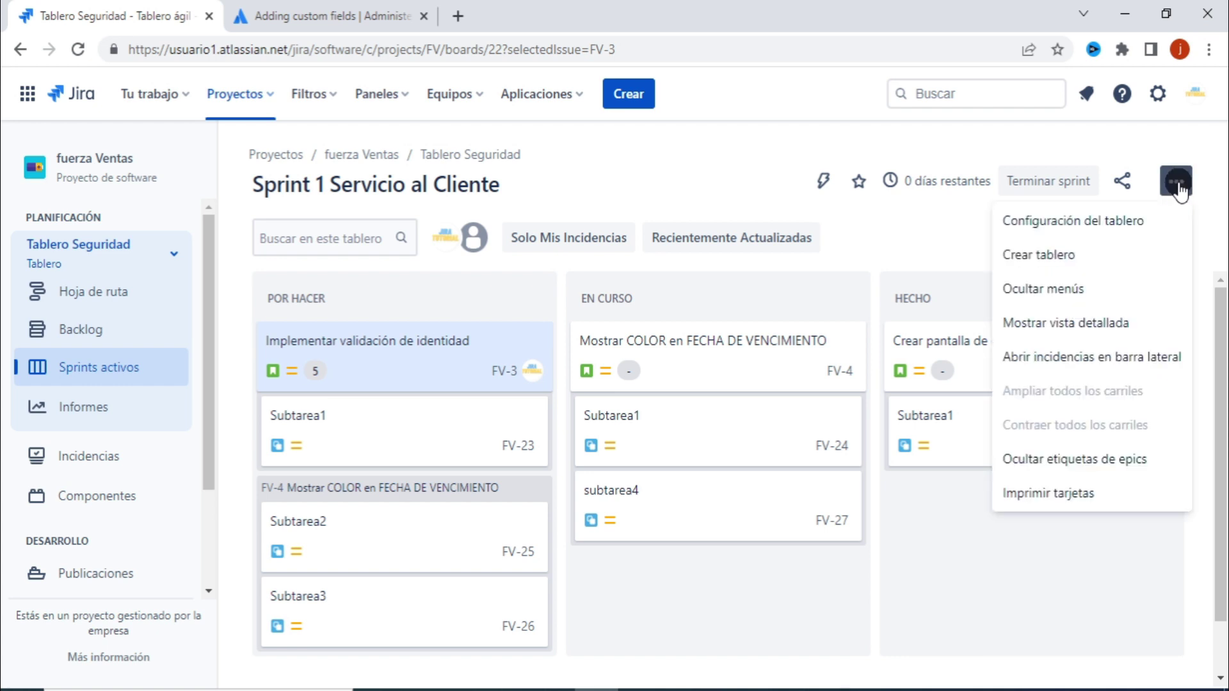
left_click(1050, 221)
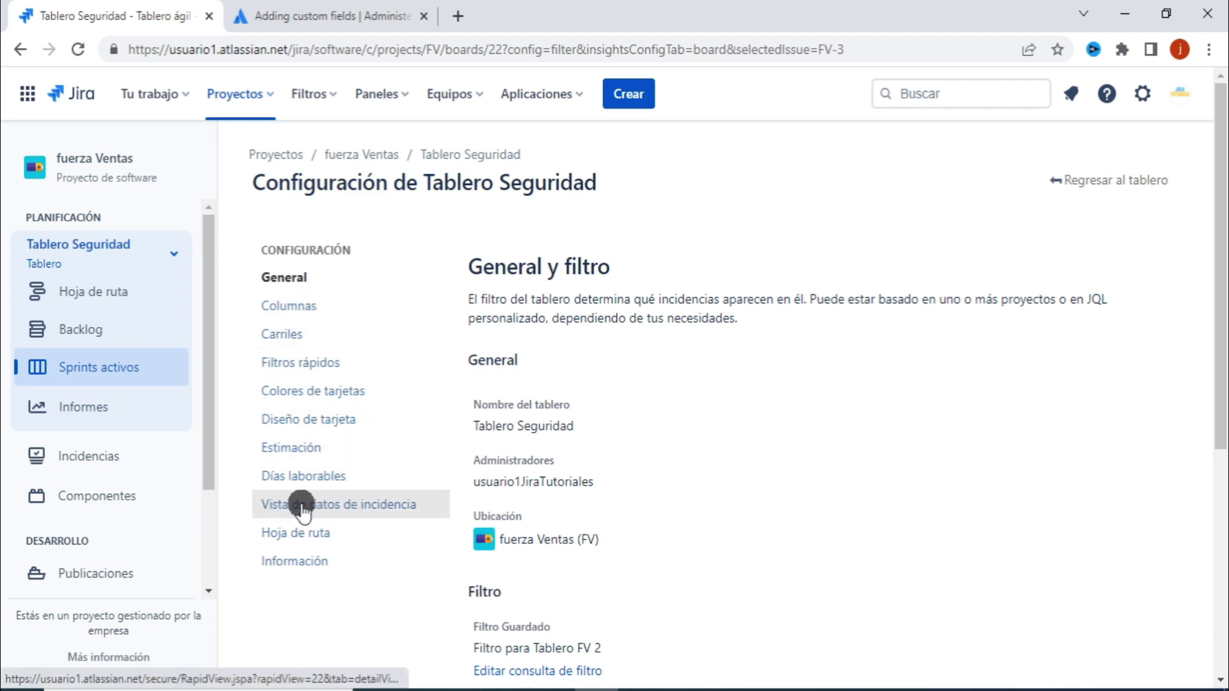
left_click(353, 506)
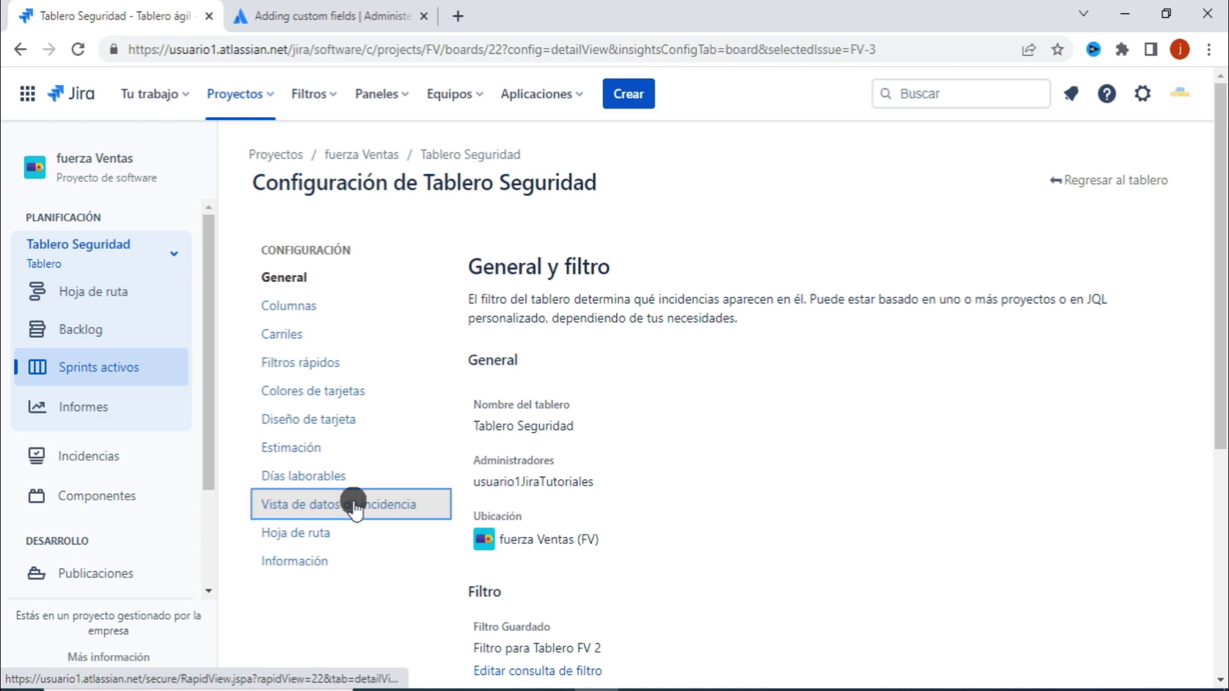
Examine the issue detail view settings, including the notice on the new view and the general and date field groups
scroll(996, 289, "down", 3)
scroll(995, 293, "up", 3)
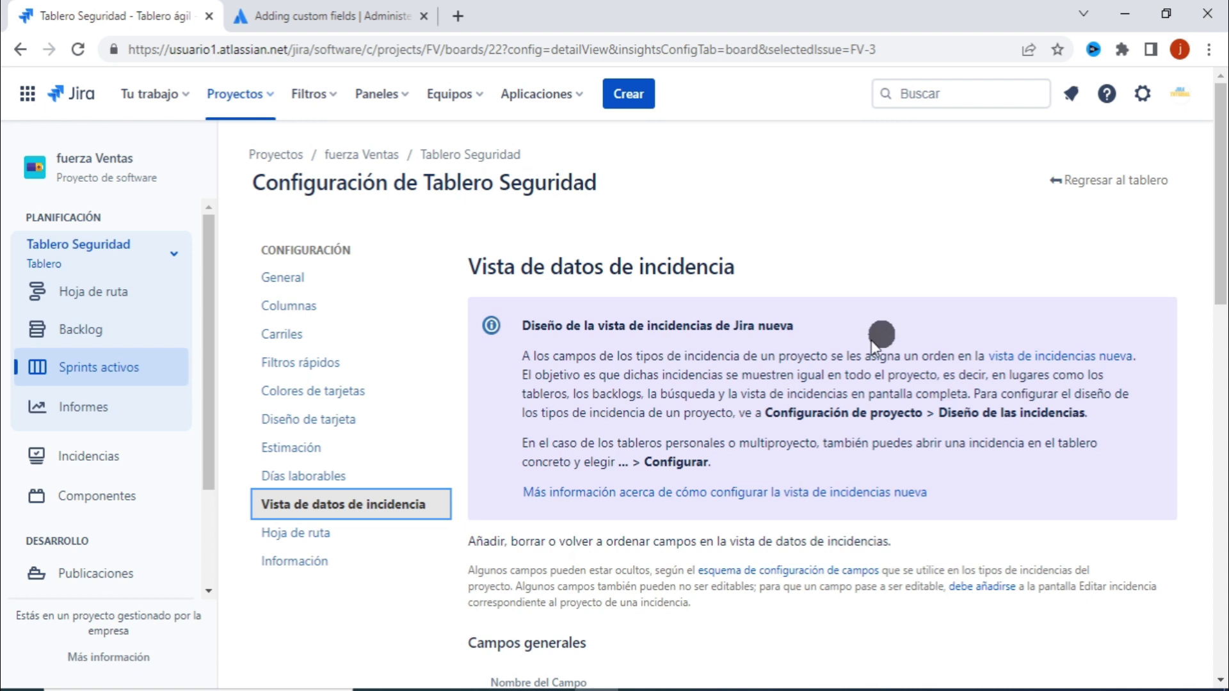
scroll(960, 313, "down", 6)
scroll(964, 314, "down", 10)
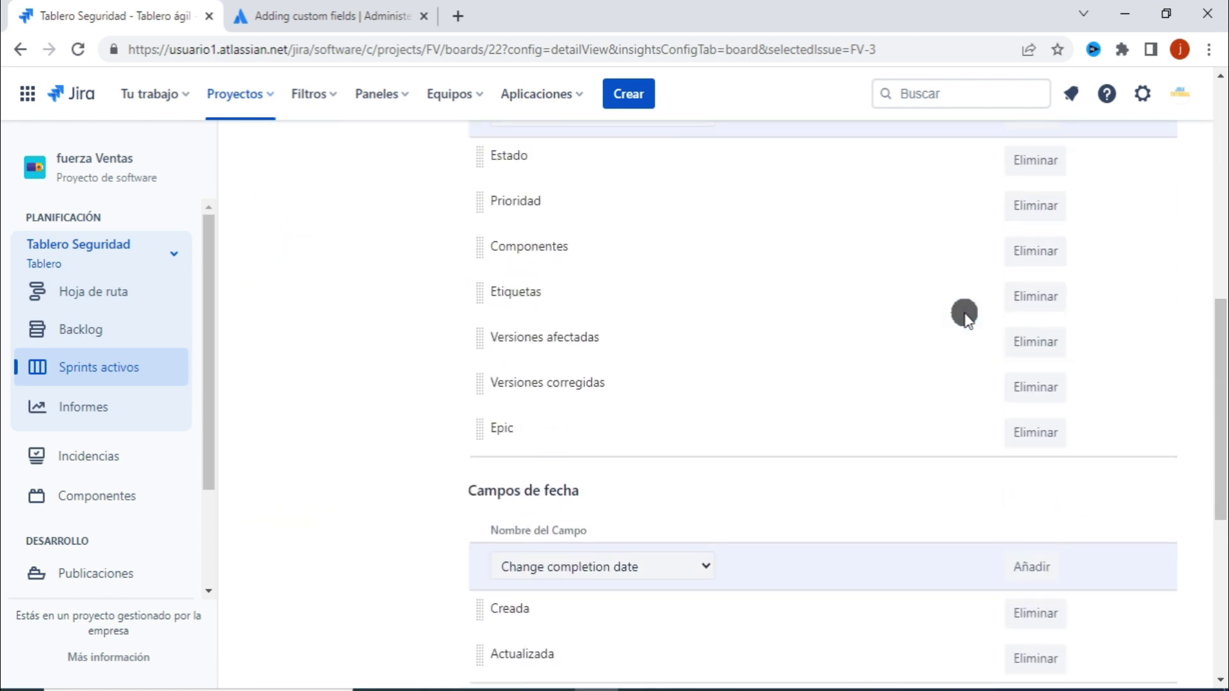
scroll(965, 313, "up", 16)
scroll(964, 313, "down", 7)
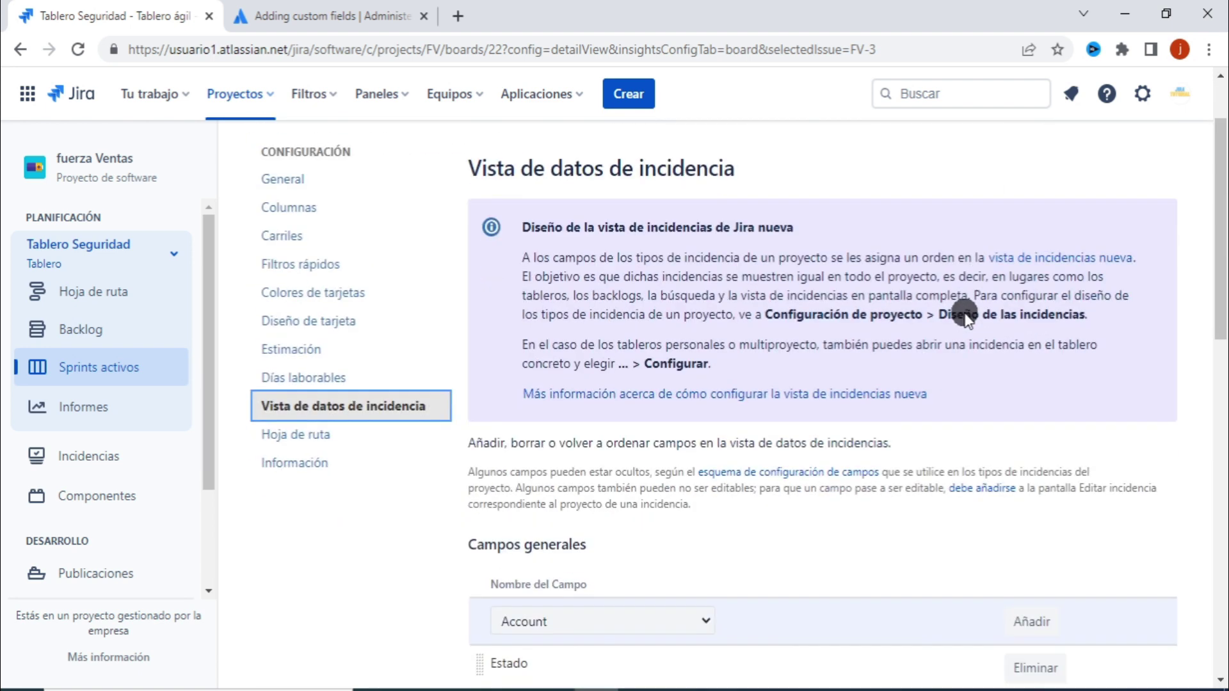
scroll(964, 314, "up", 1)
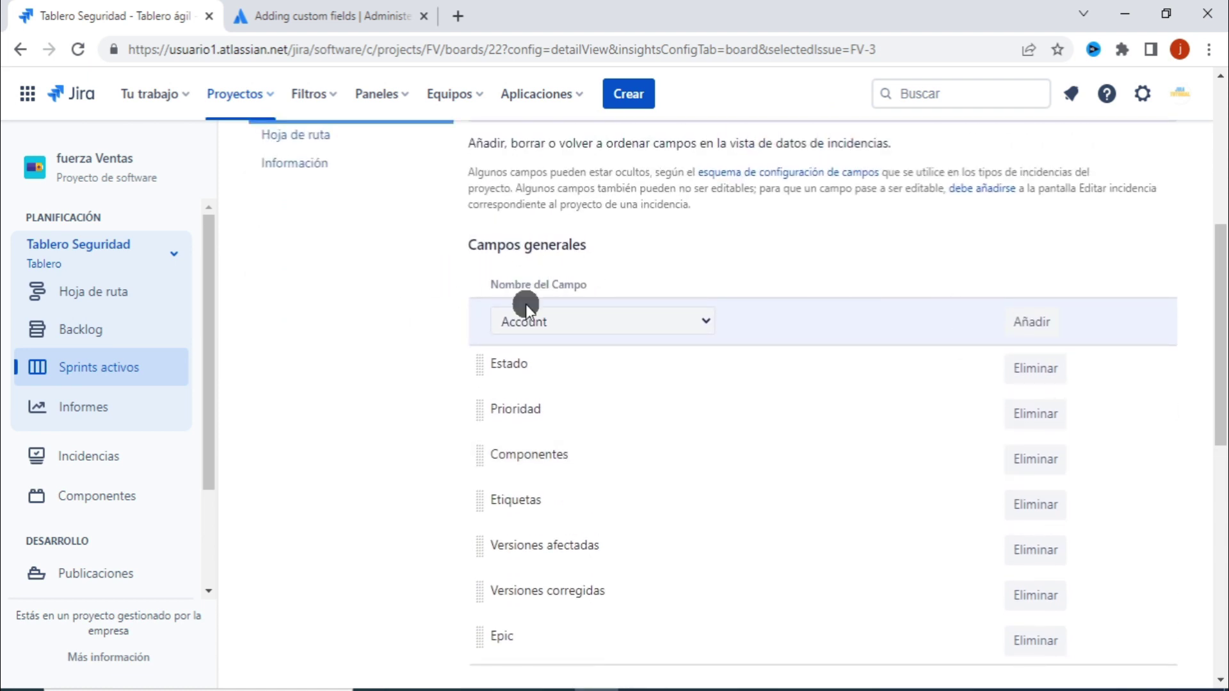
scroll(537, 426, "down", 1)
scroll(537, 423, "down", 2)
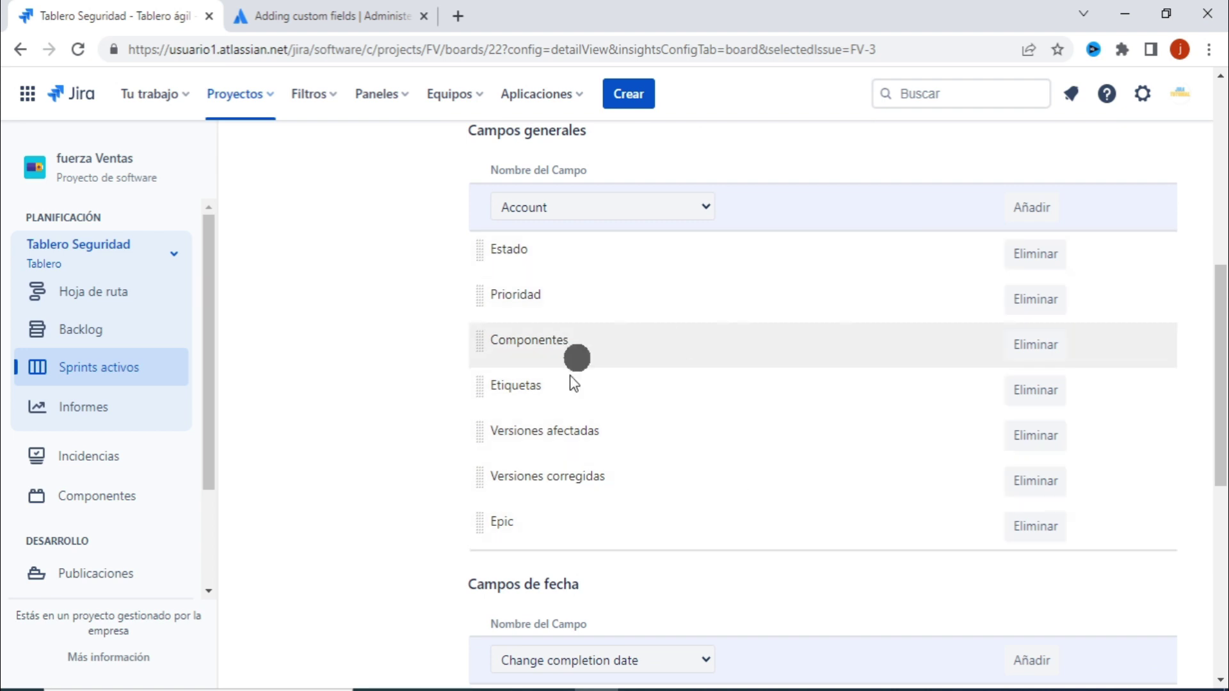
scroll(637, 389, "up", 2)
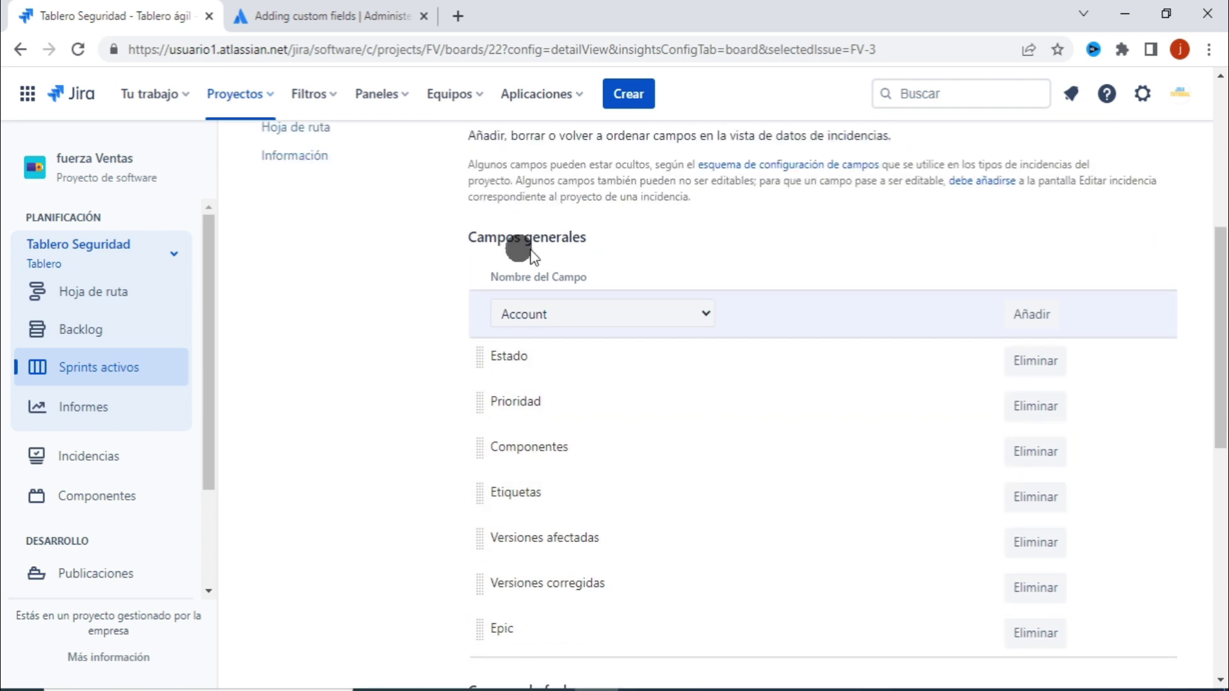
scroll(697, 285, "down", 5)
scroll(700, 289, "down", 3)
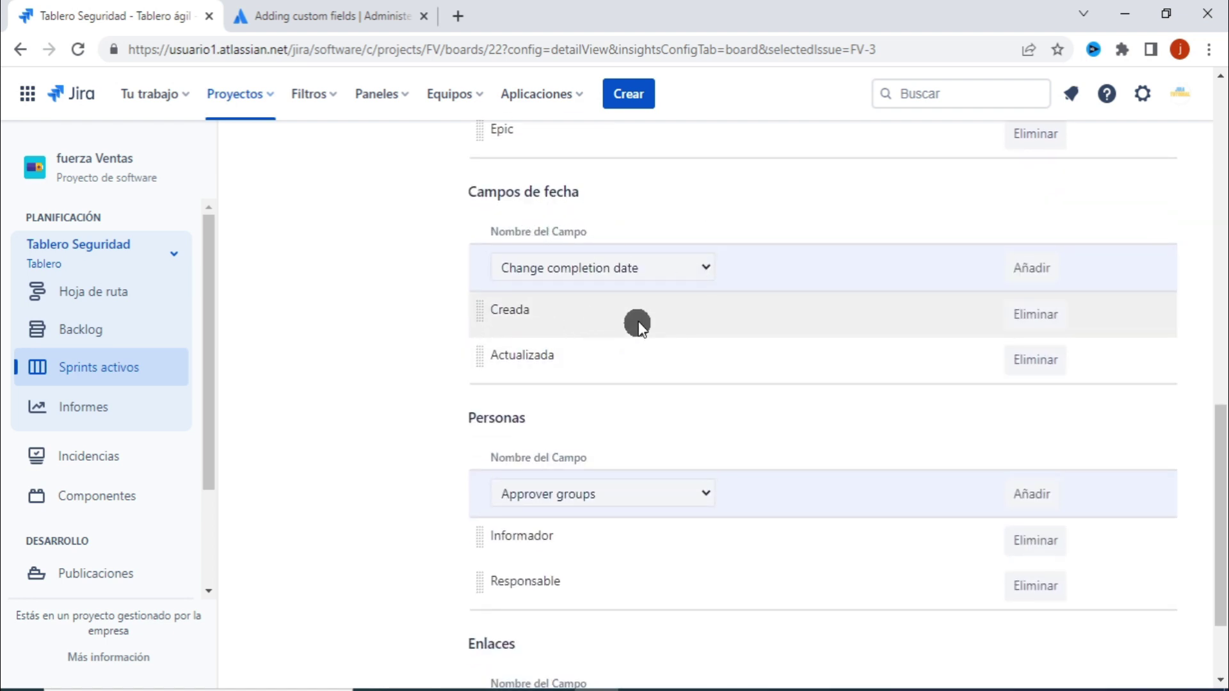
scroll(630, 387, "up", 1)
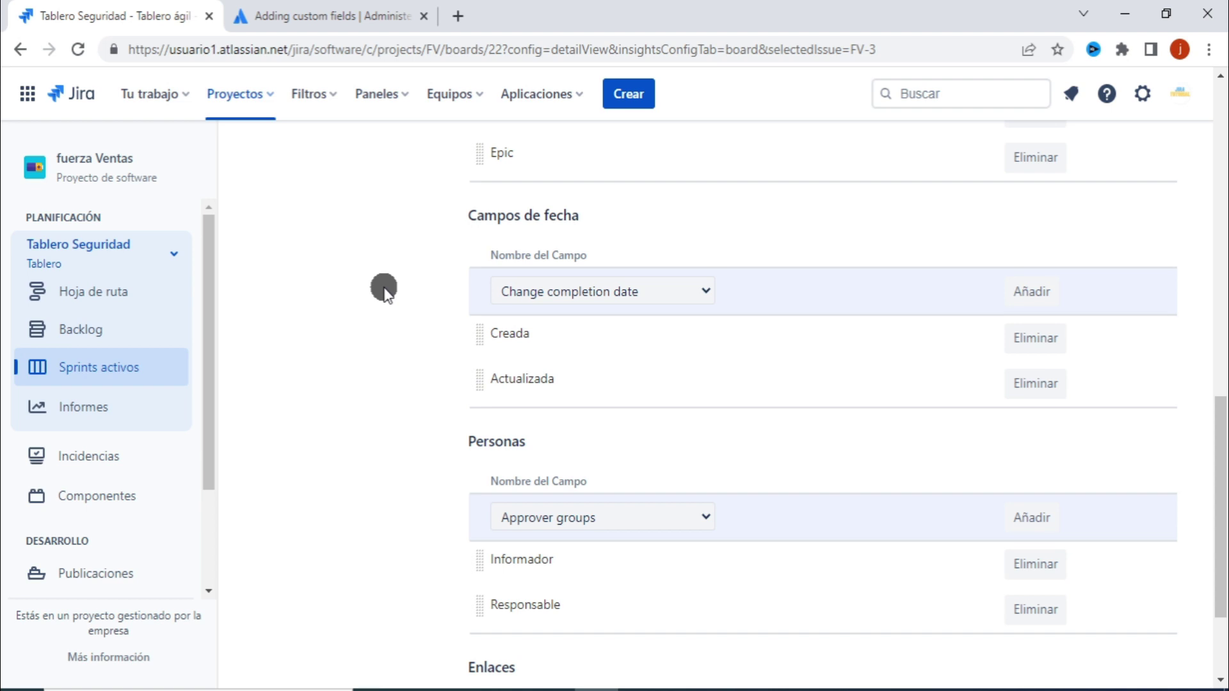
Compare the date, people and link field groups with the issue layout in the custom fields documentation image
left_click(346, 9)
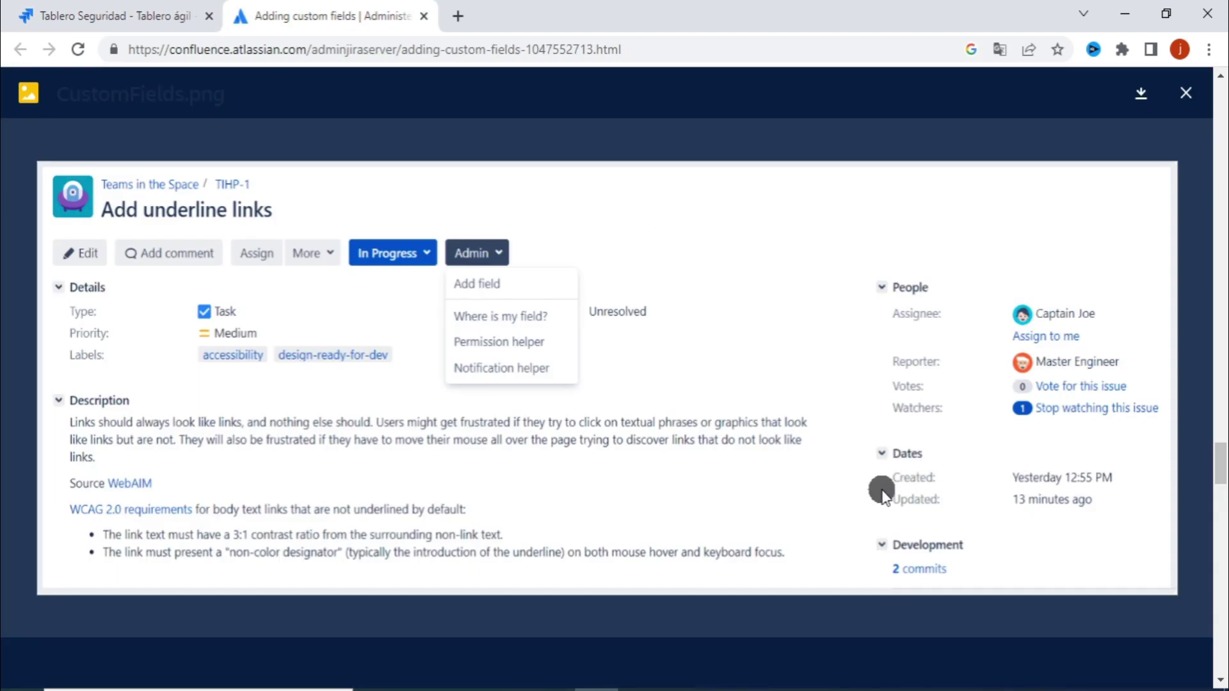
left_click(90, 13)
scroll(561, 410, "down", 2)
scroll(561, 411, "up", 2)
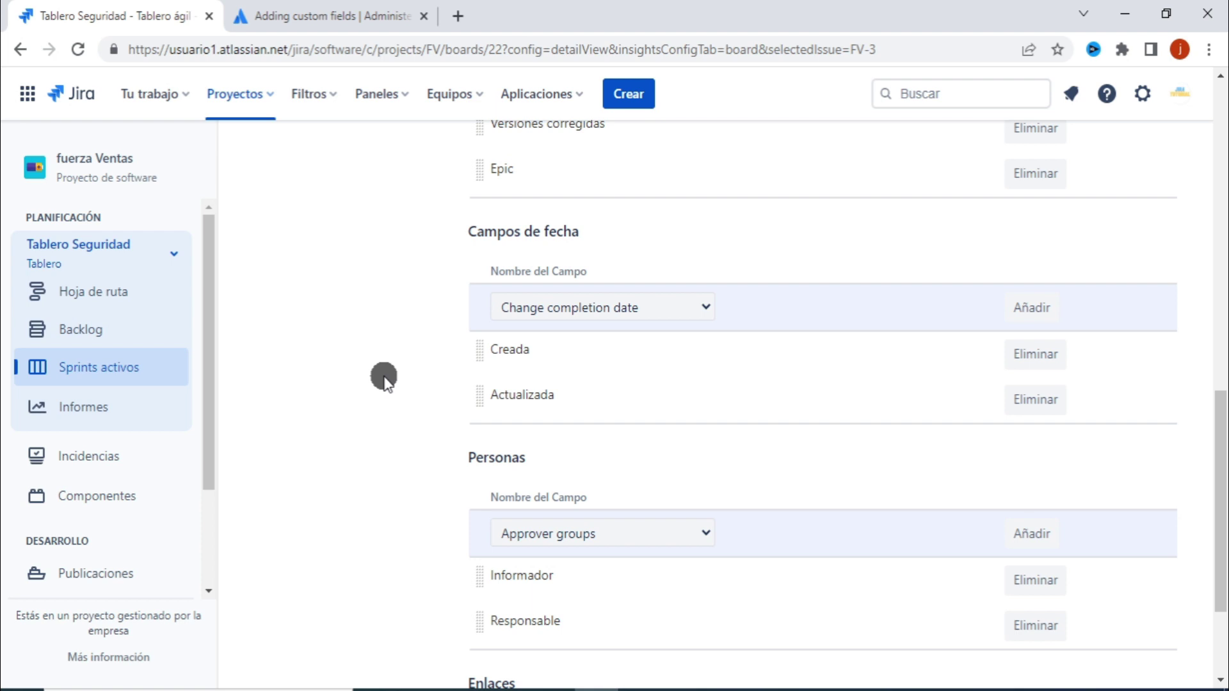
scroll(384, 377, "down", 3)
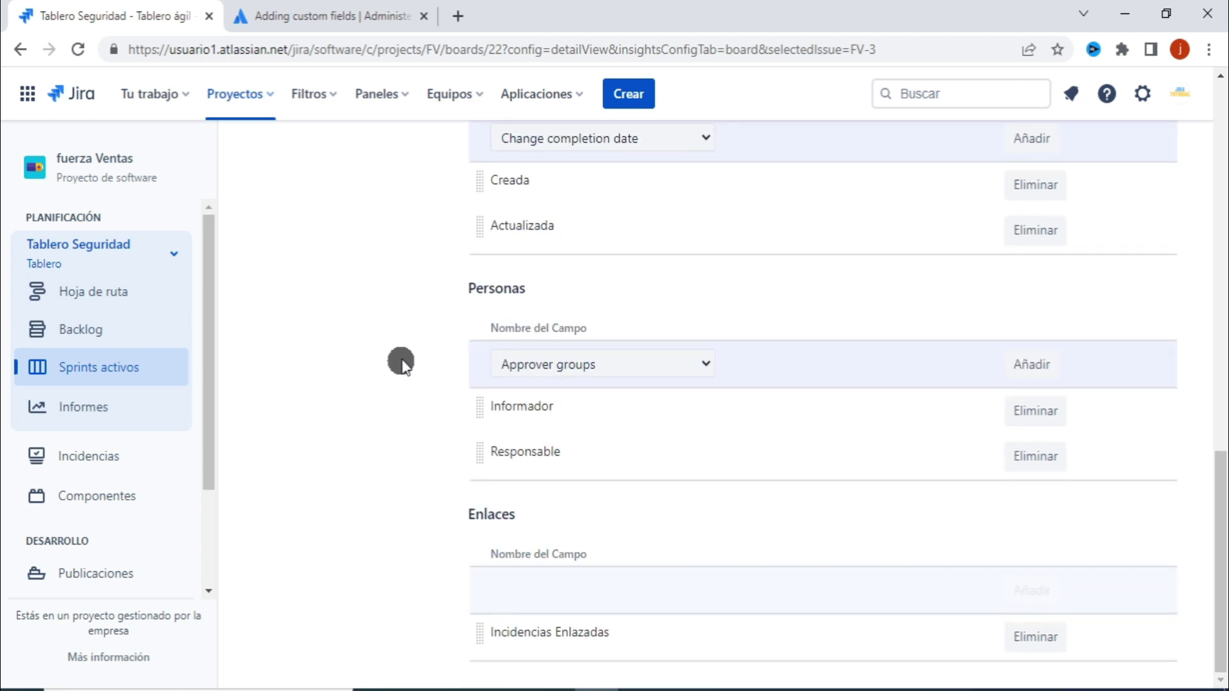
left_click(332, 23)
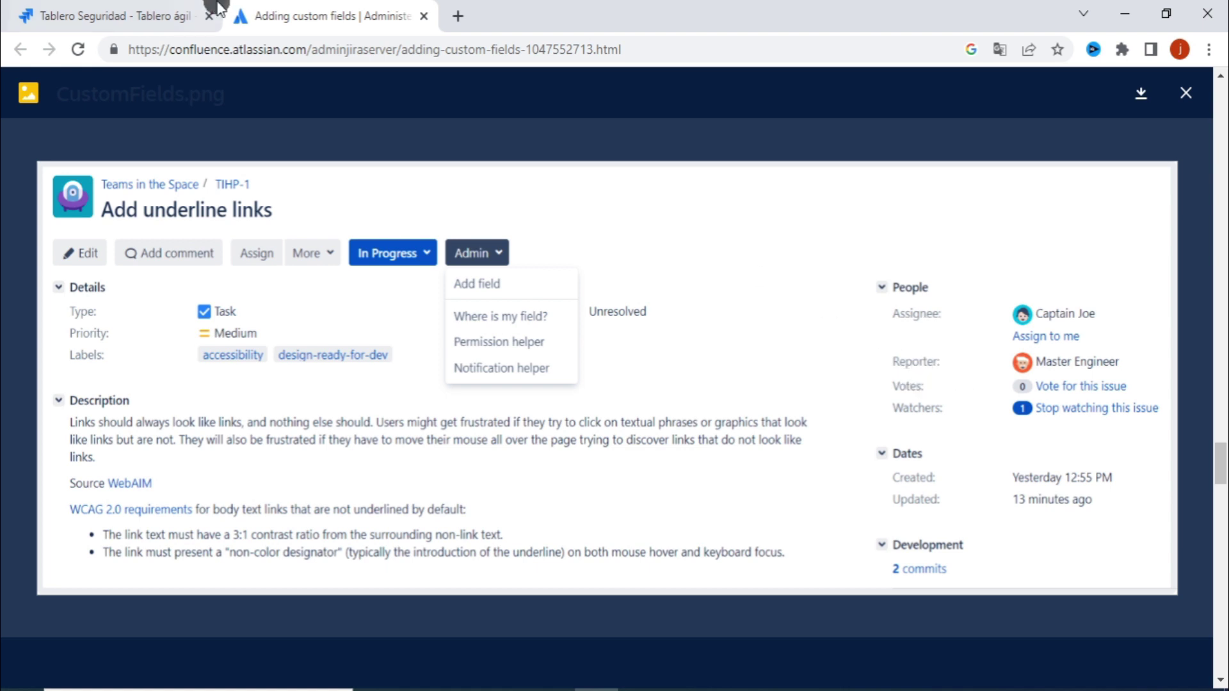
left_click(137, 14)
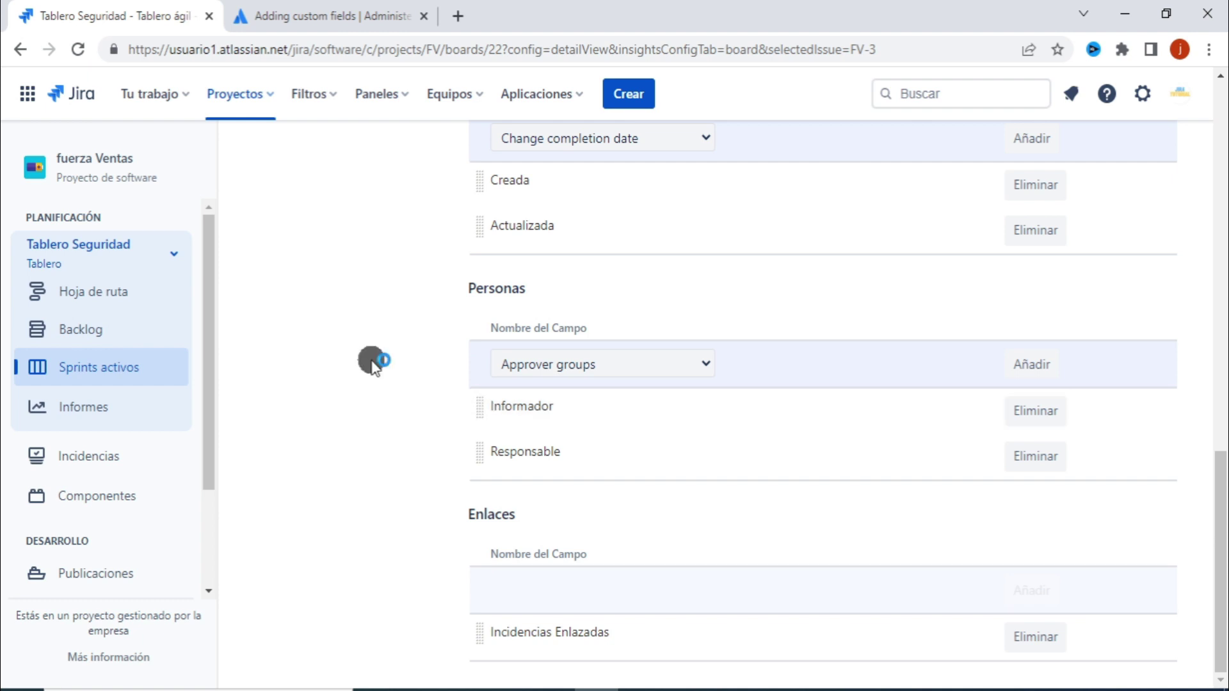
Review the whole issue detail view configuration again, from the general fields to the Personas and Enlaces groups
scroll(523, 364, "up", 5)
scroll(524, 363, "down", 5)
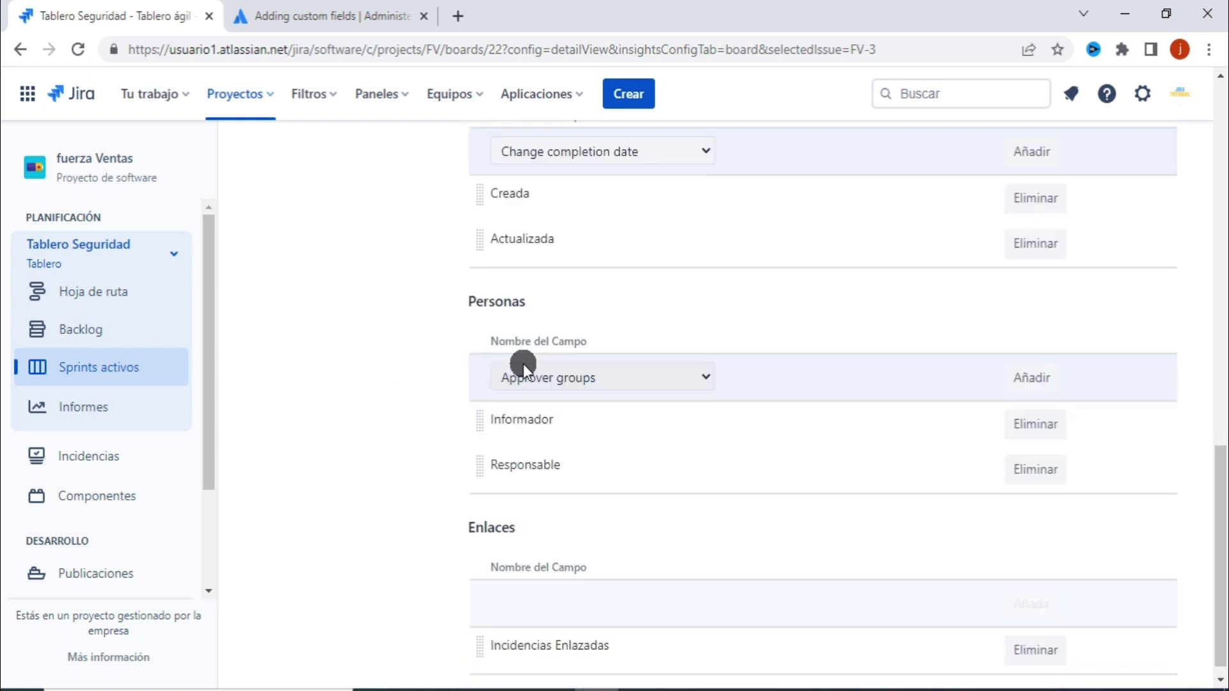
scroll(712, 371, "up", 15)
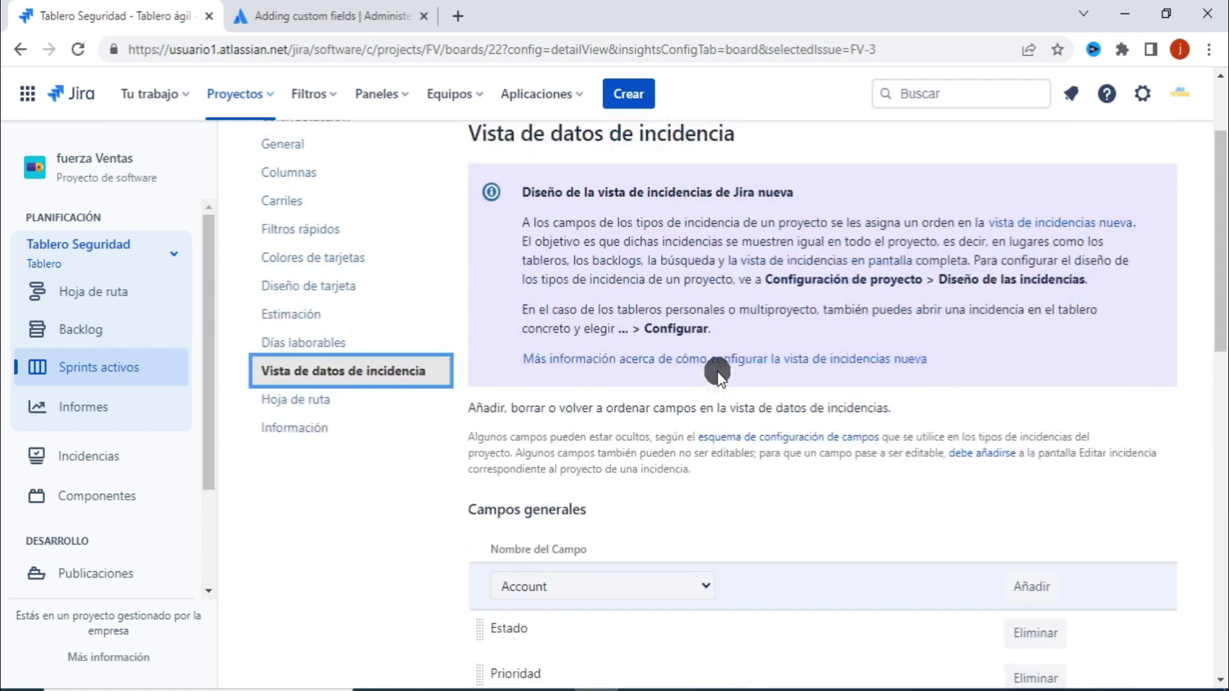
scroll(713, 371, "down", 15)
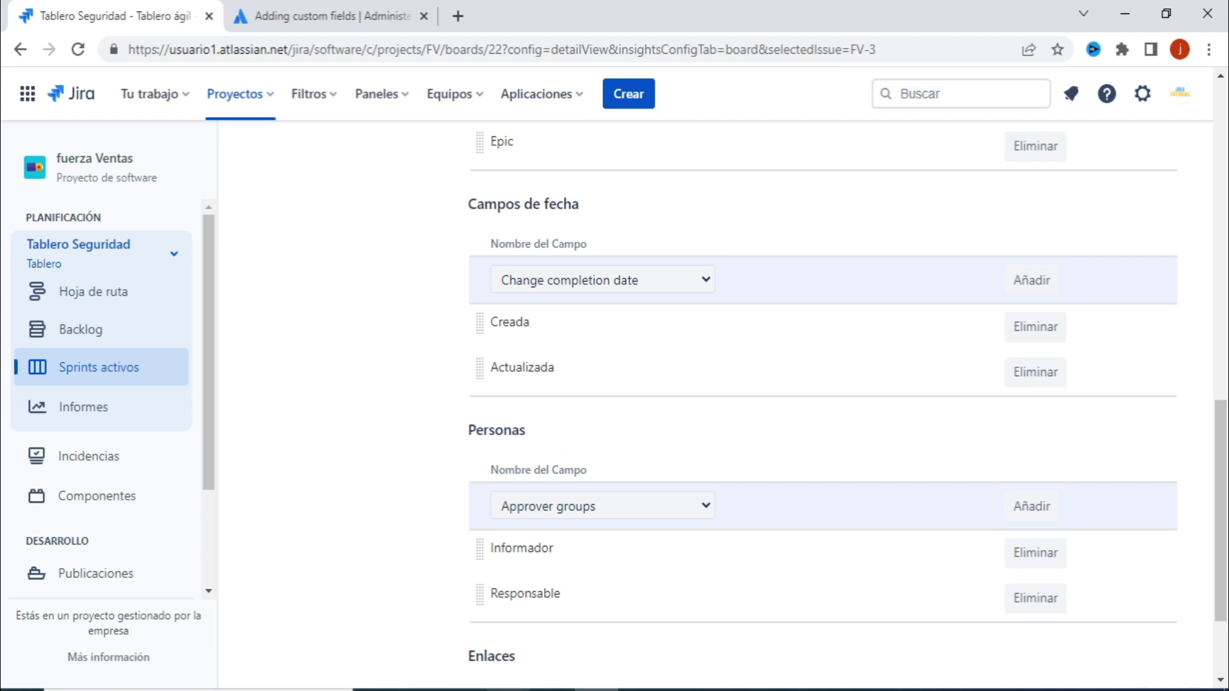
scroll(400, 296, "up", 15)
scroll(872, 455, "down", 10)
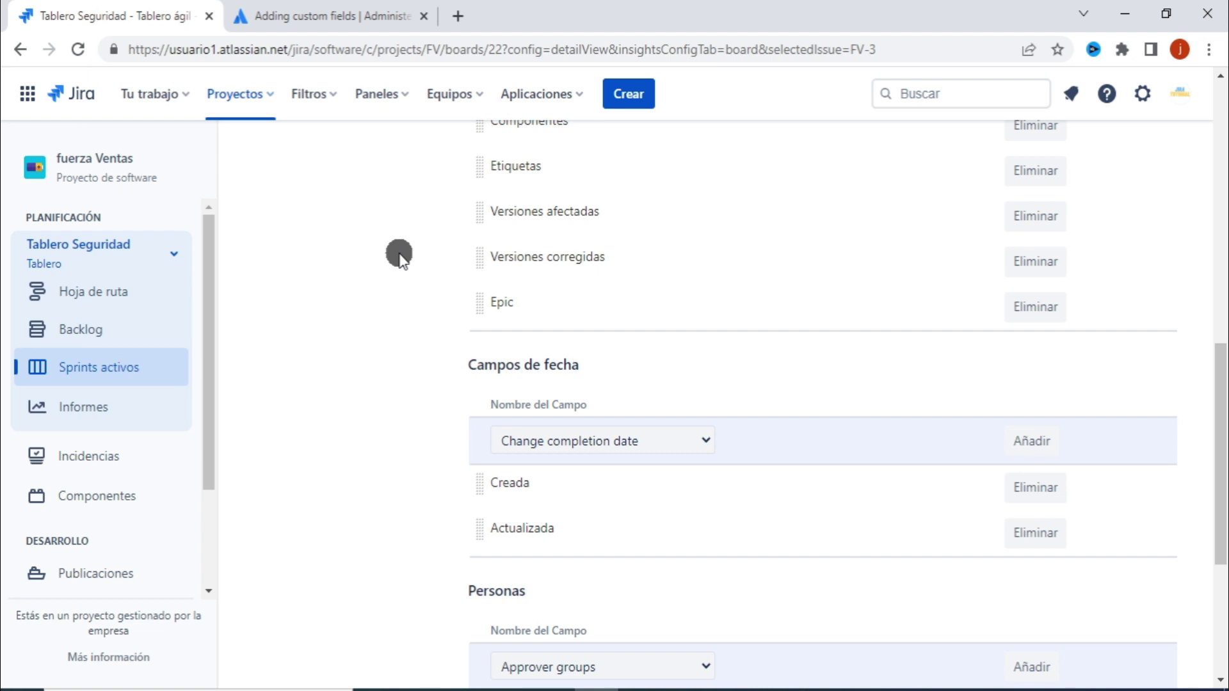
scroll(447, 586, "up", 6)
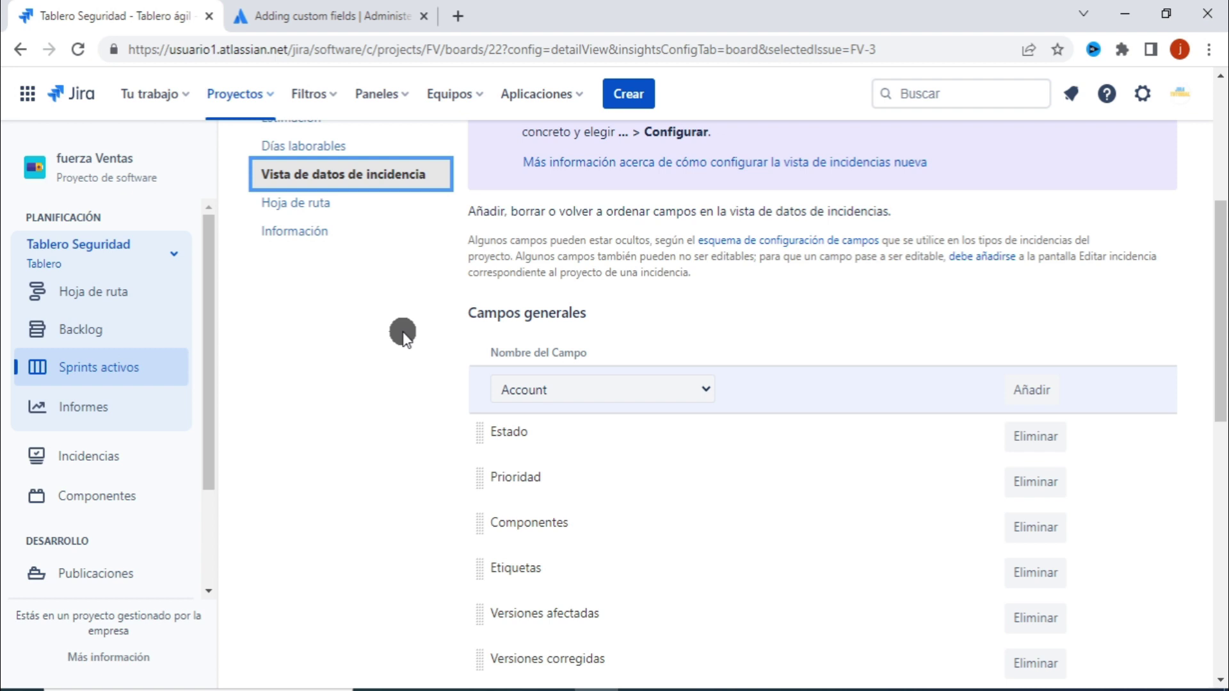
scroll(655, 360, "down", 10)
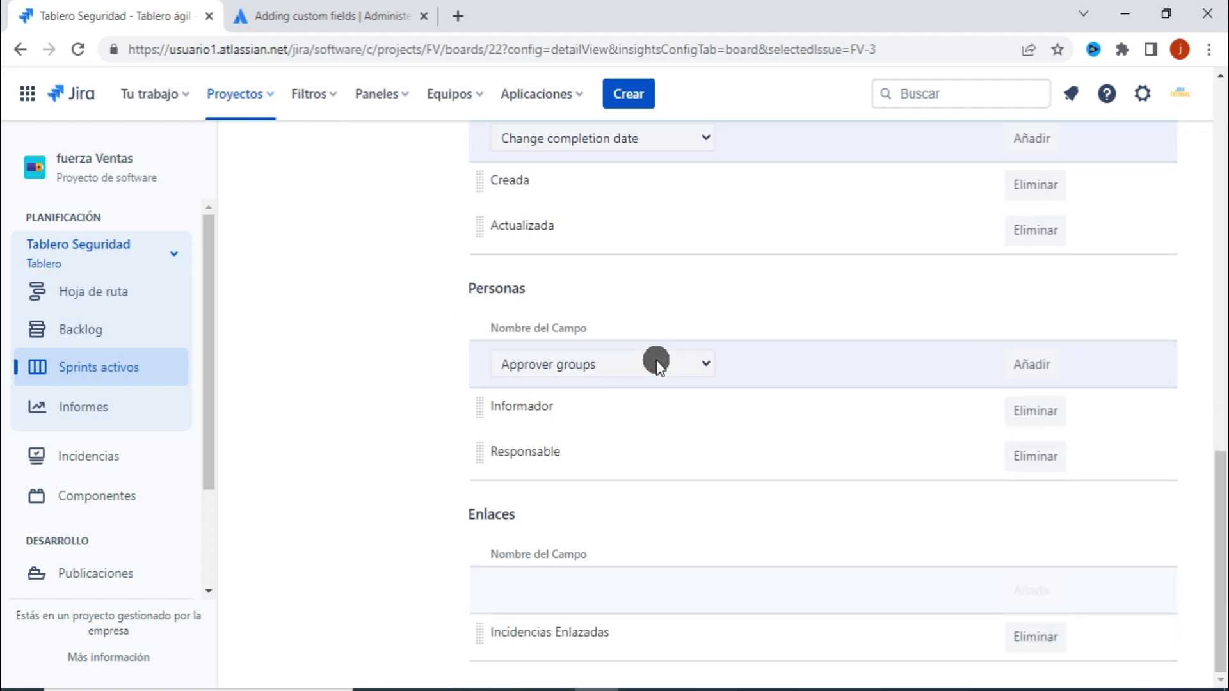
scroll(655, 359, "up", 15)
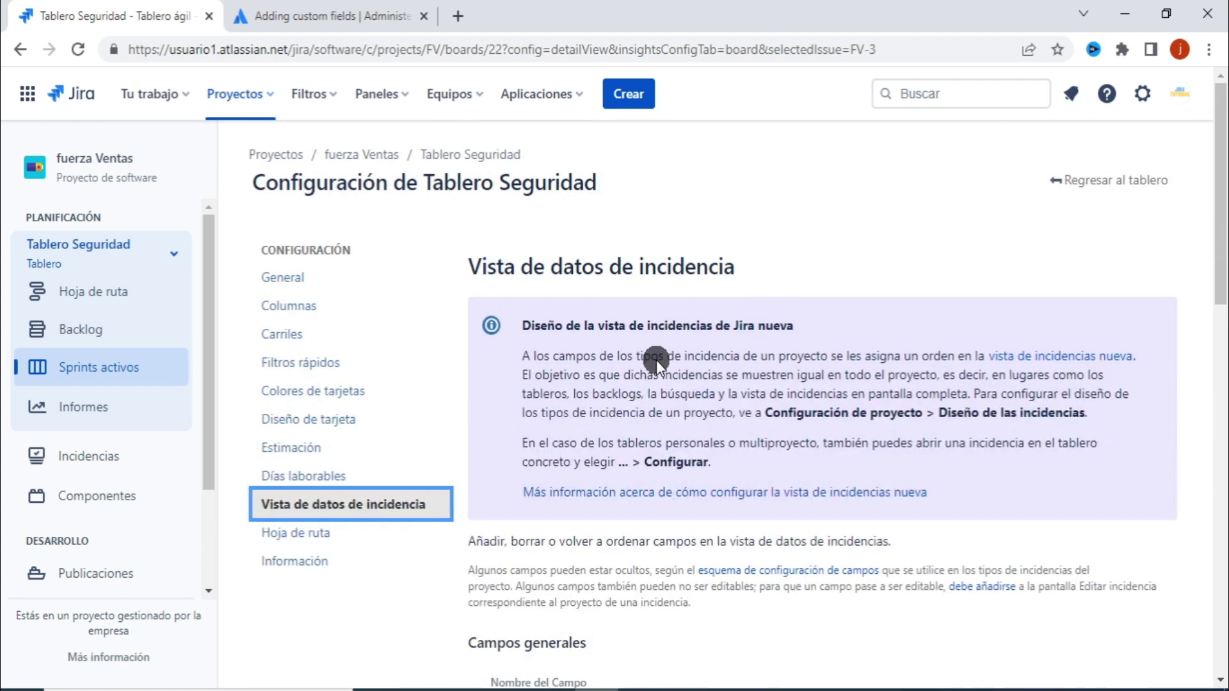
scroll(656, 359, "down", 3)
scroll(655, 359, "down", 10)
scroll(655, 360, "up", 15)
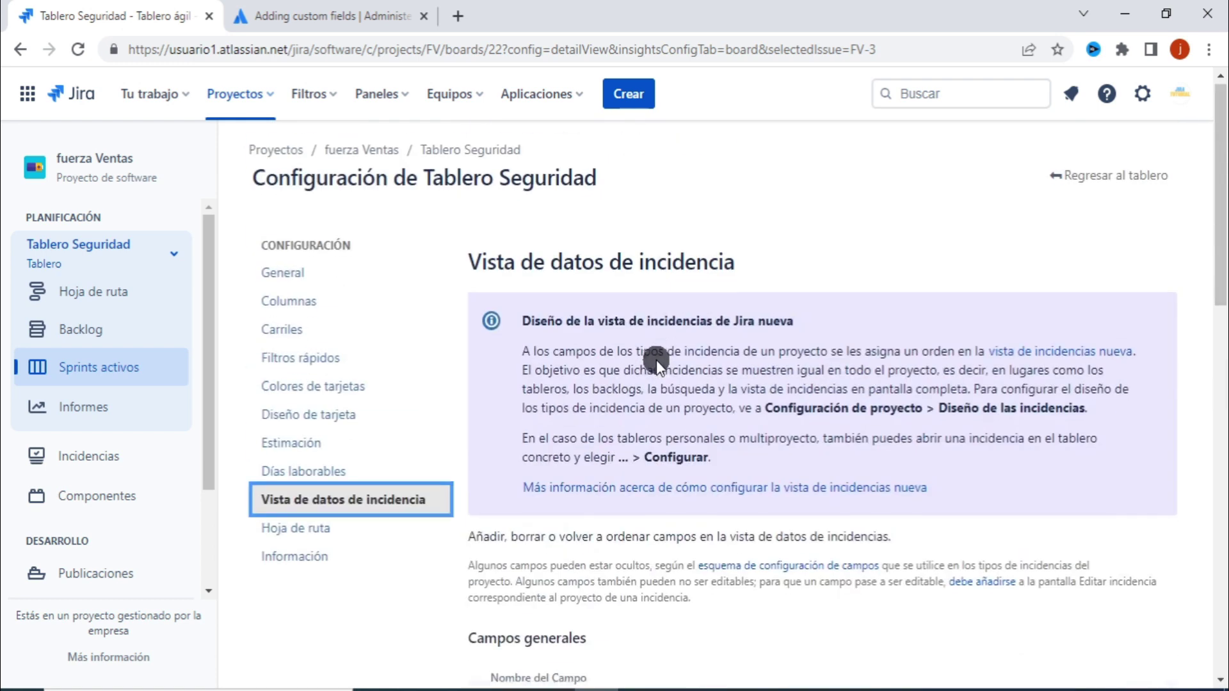
Remove the Estado field from Campos generales and return to the sprint board
scroll(655, 360, "down", 7)
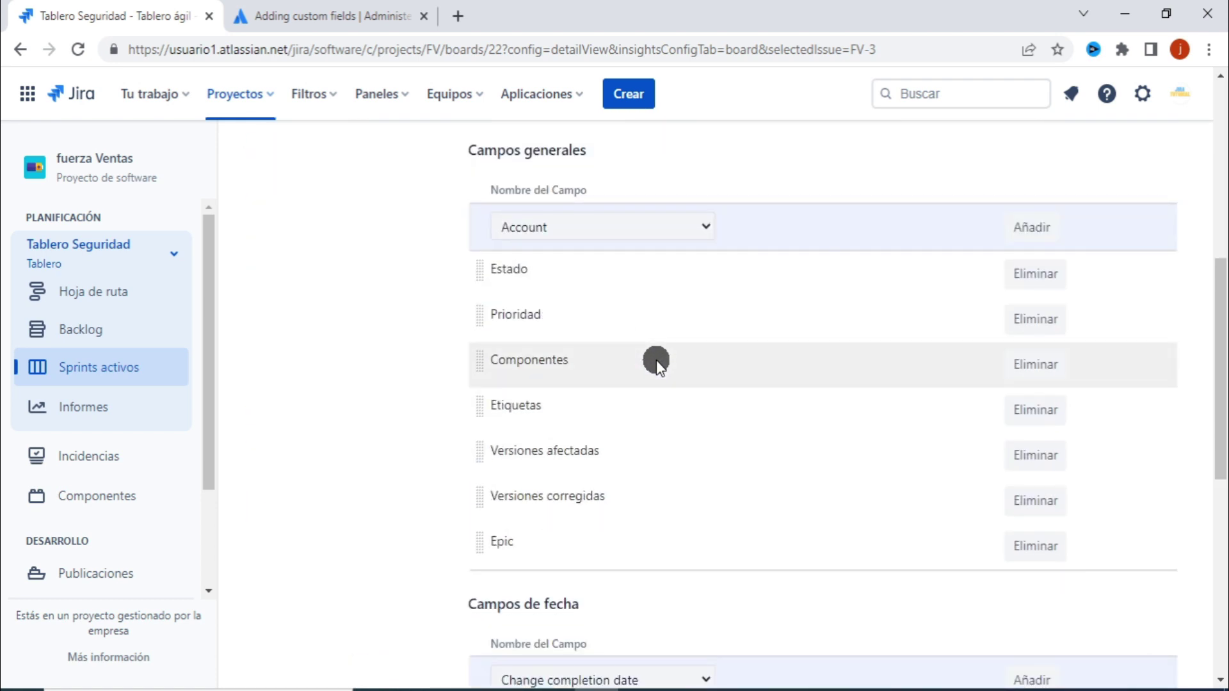
left_click(1033, 278)
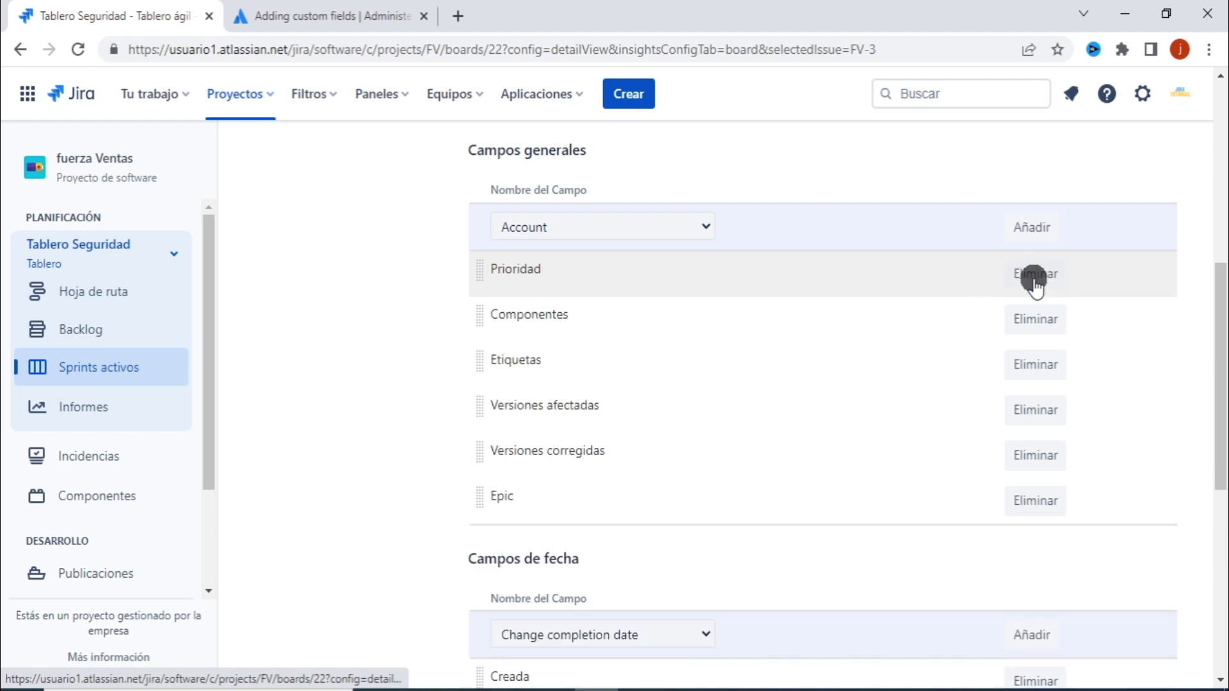
scroll(393, 425, "up", 7)
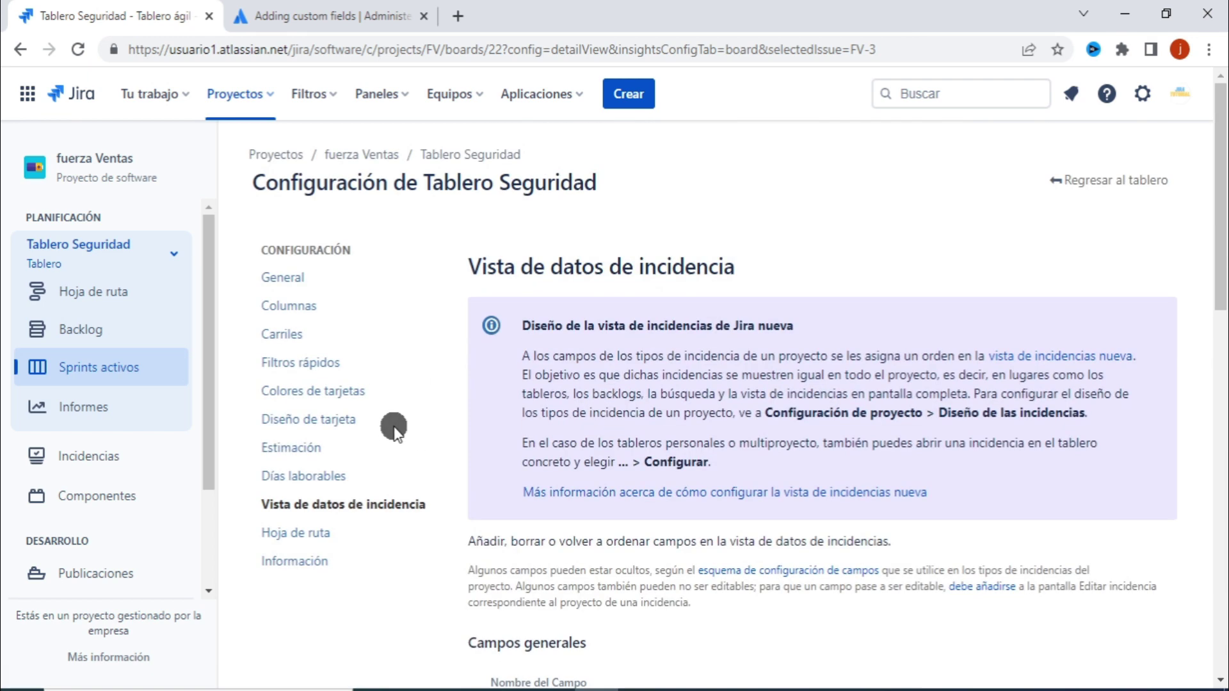
left_click(1117, 184)
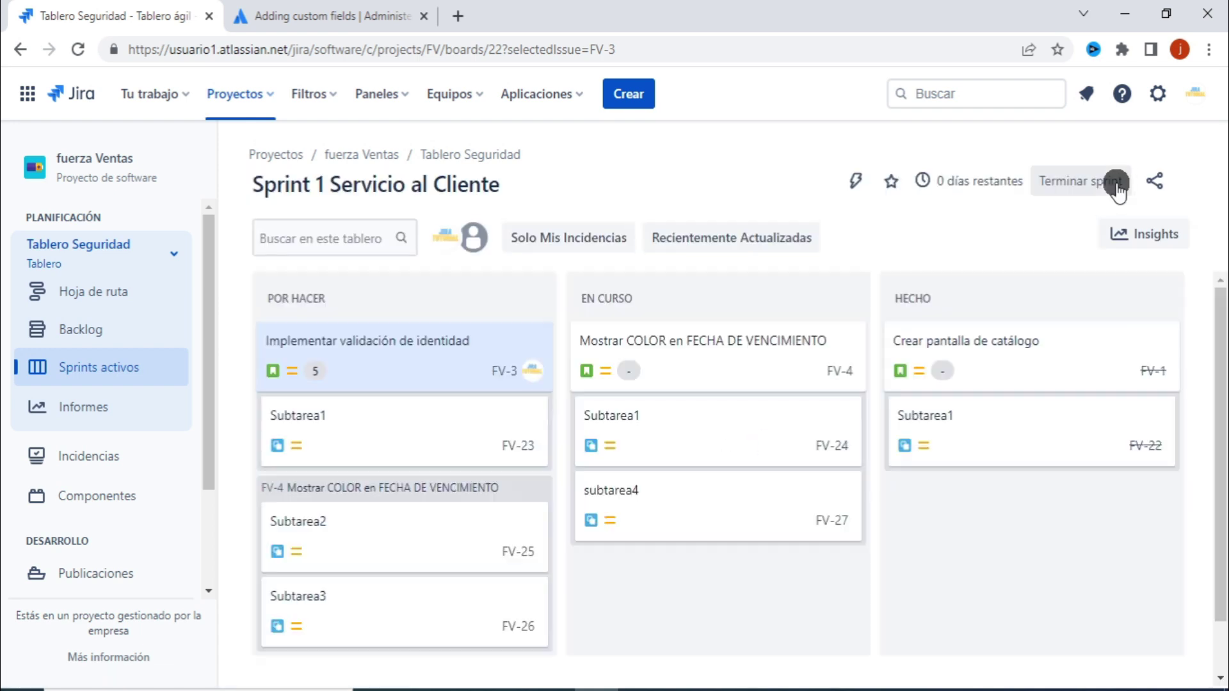
Open issue FV-3 from the sprint board, check its available status transitions and close it without changing the status
left_click(398, 357)
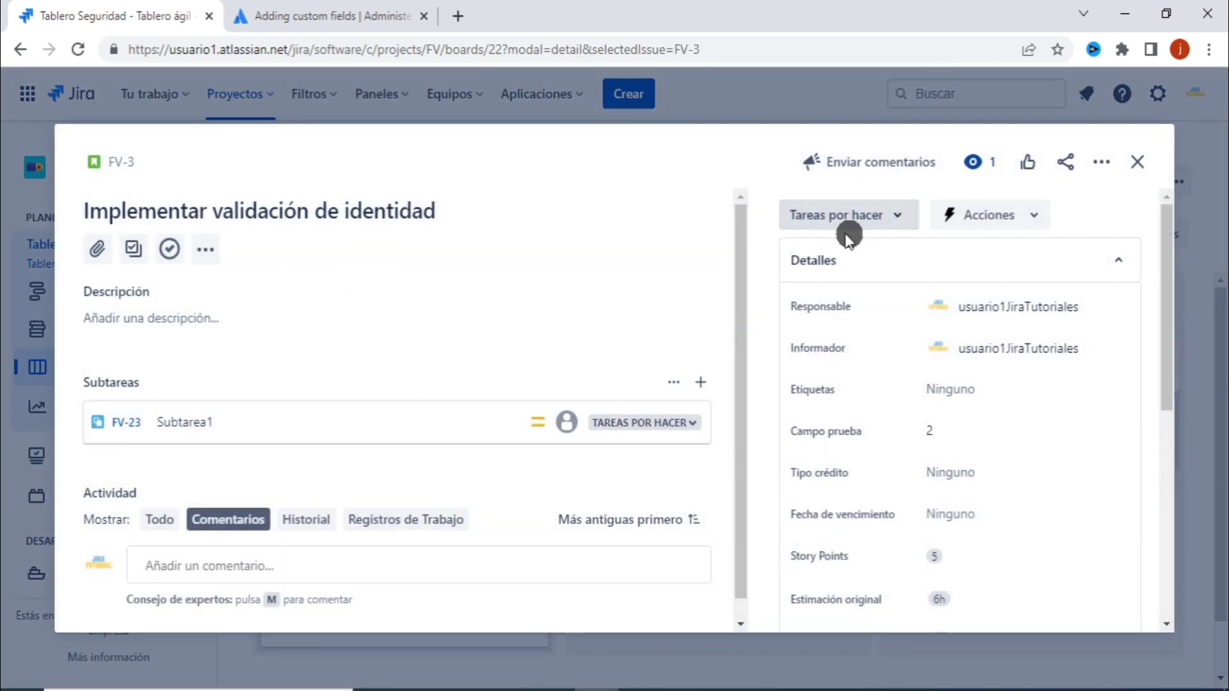
left_click(895, 217)
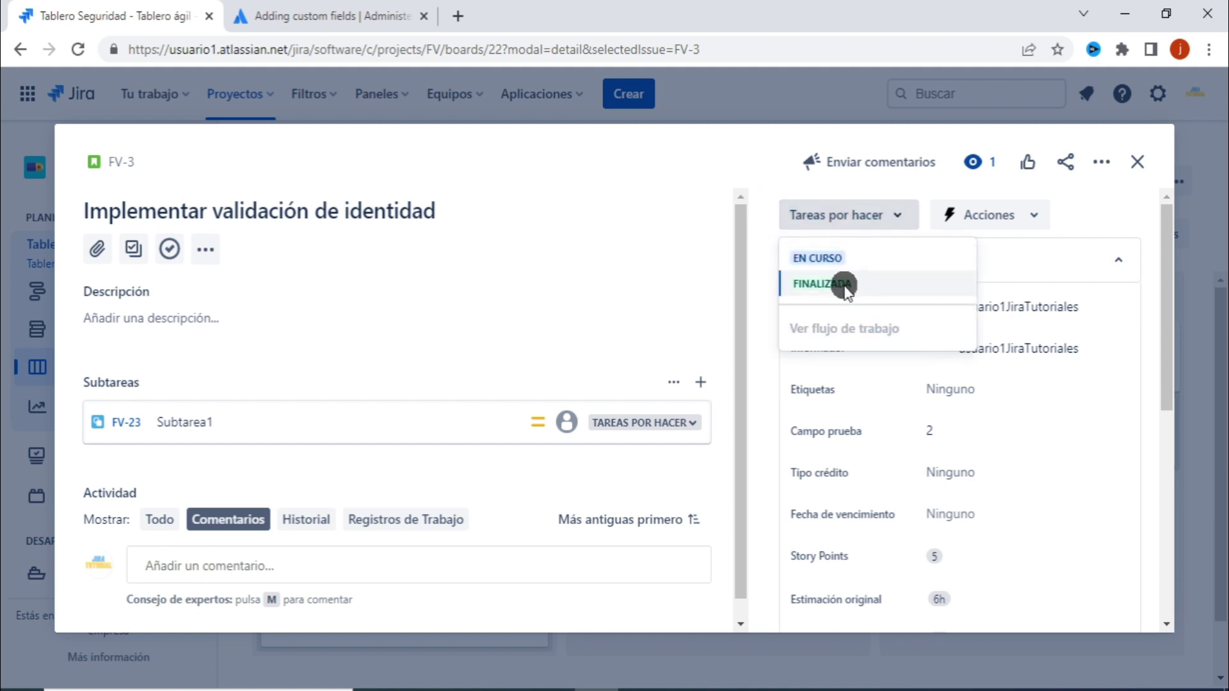
left_click(1081, 226)
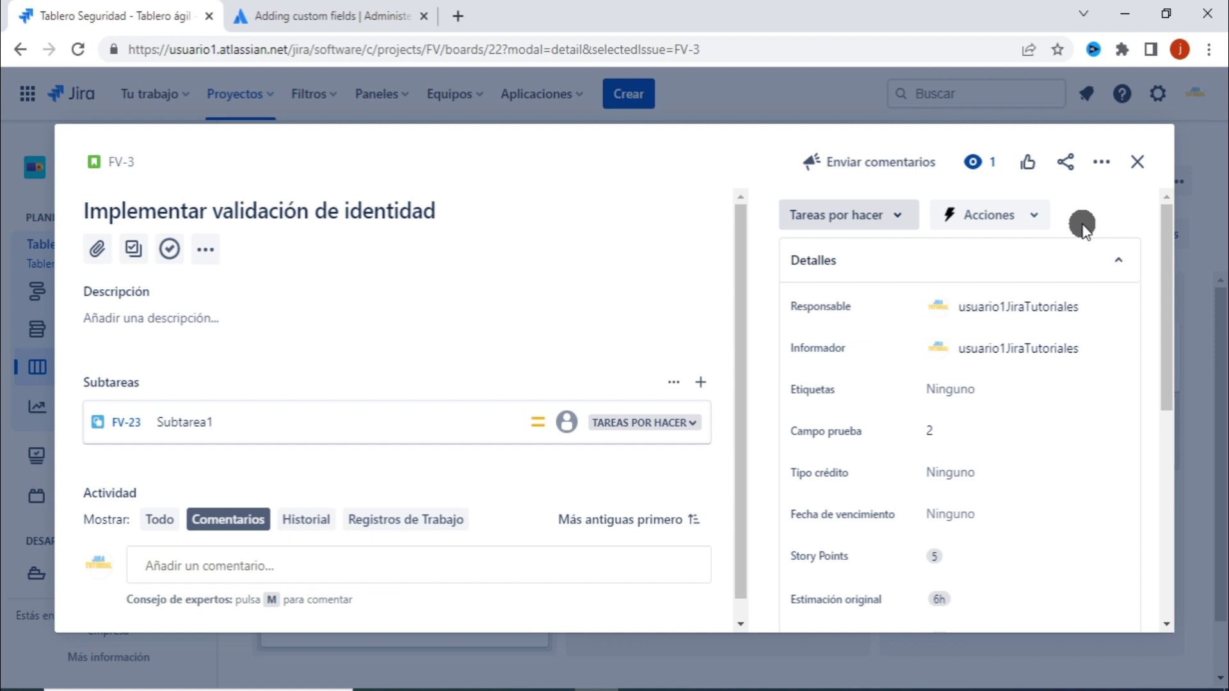
left_click(1137, 165)
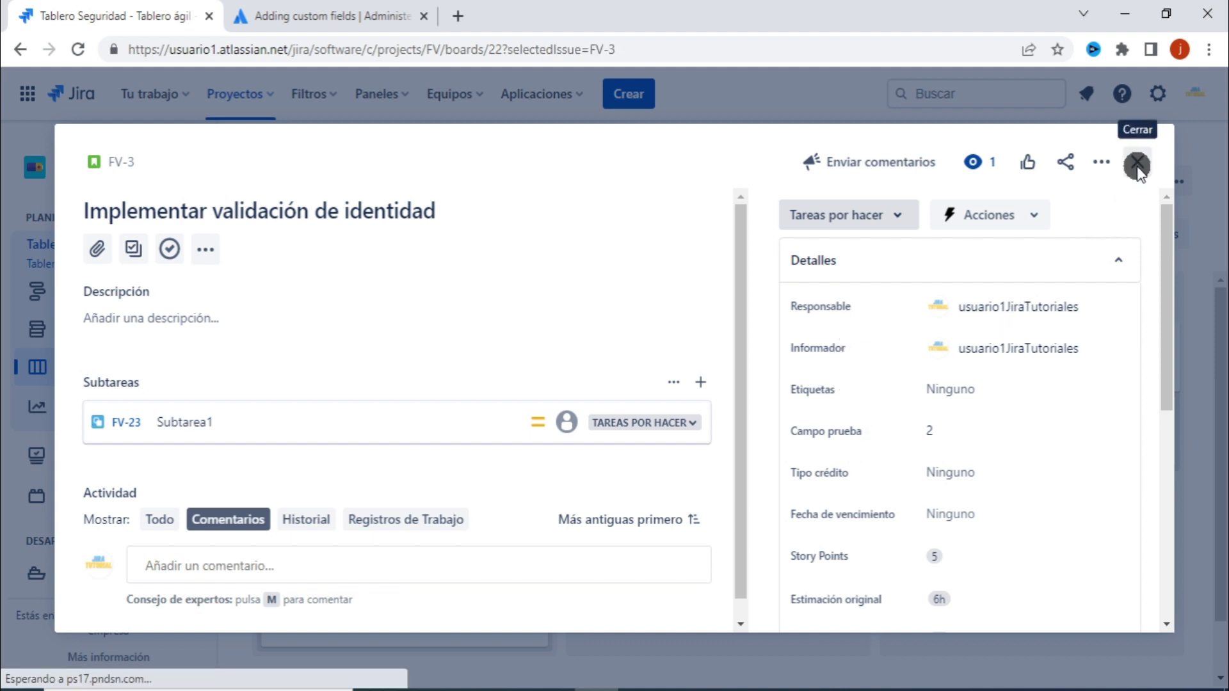
Reopen the board configuration and review the issue detail view notice and its field groups
left_click(1176, 181)
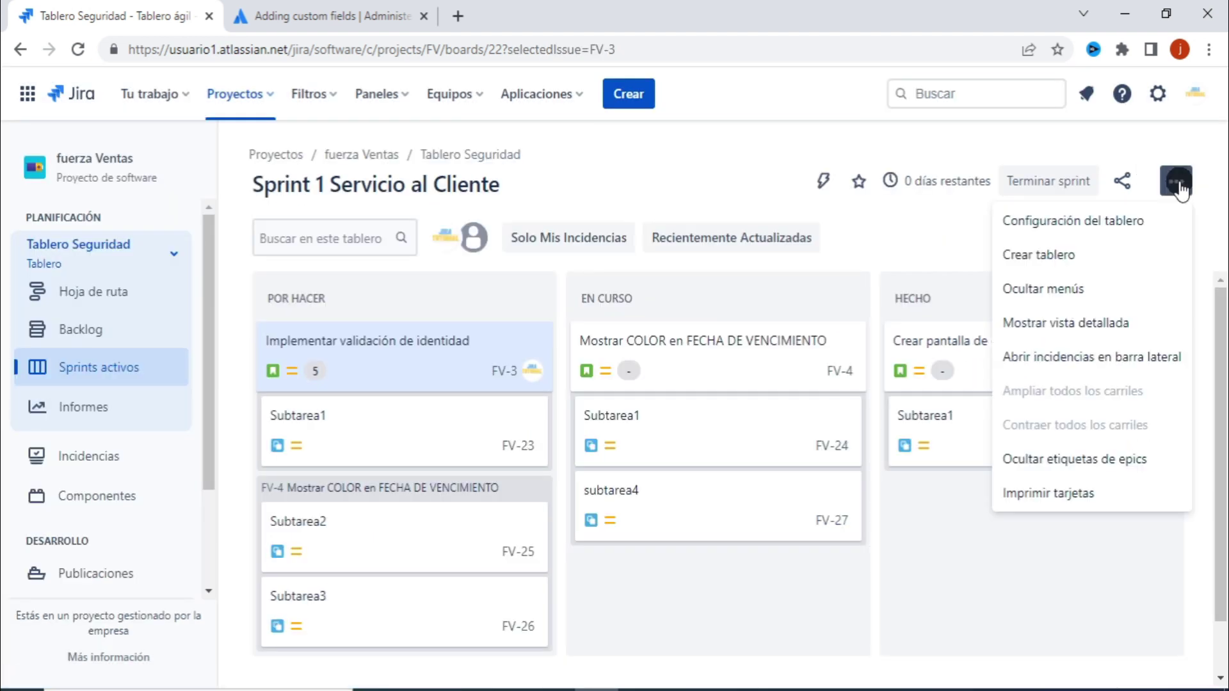
left_click(1088, 220)
scroll(809, 234, "down", 4)
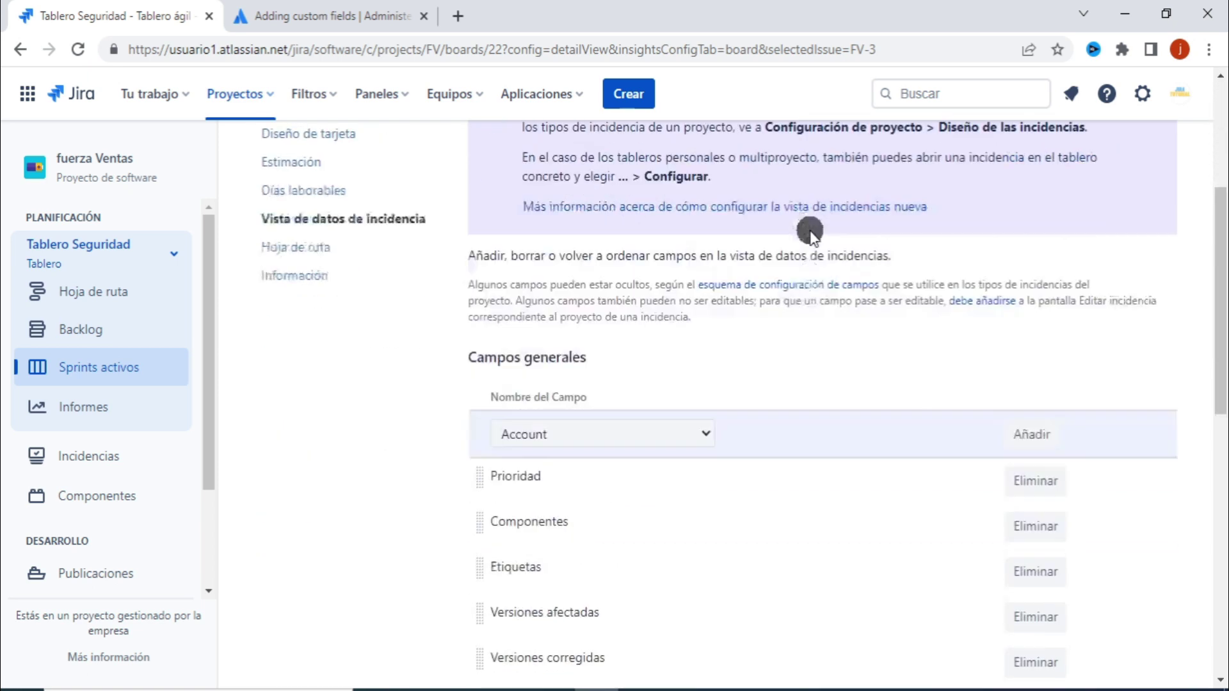
scroll(809, 232, "down", 8)
scroll(810, 230, "up", 15)
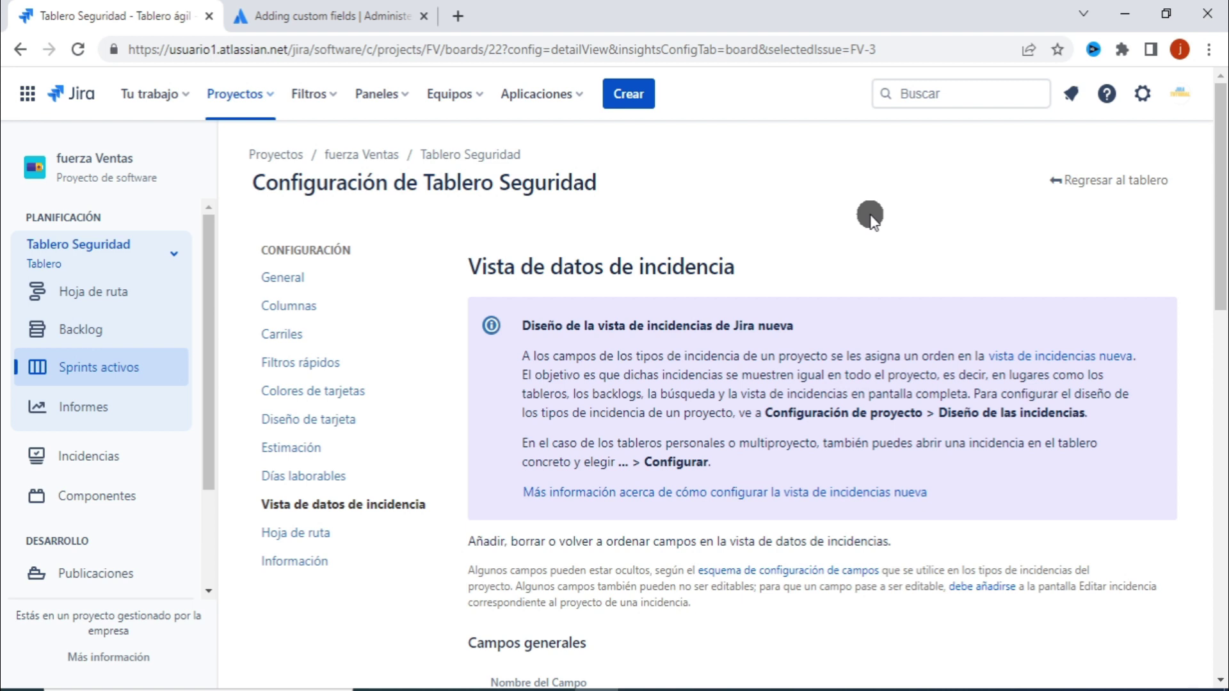
scroll(869, 215, "down", 9)
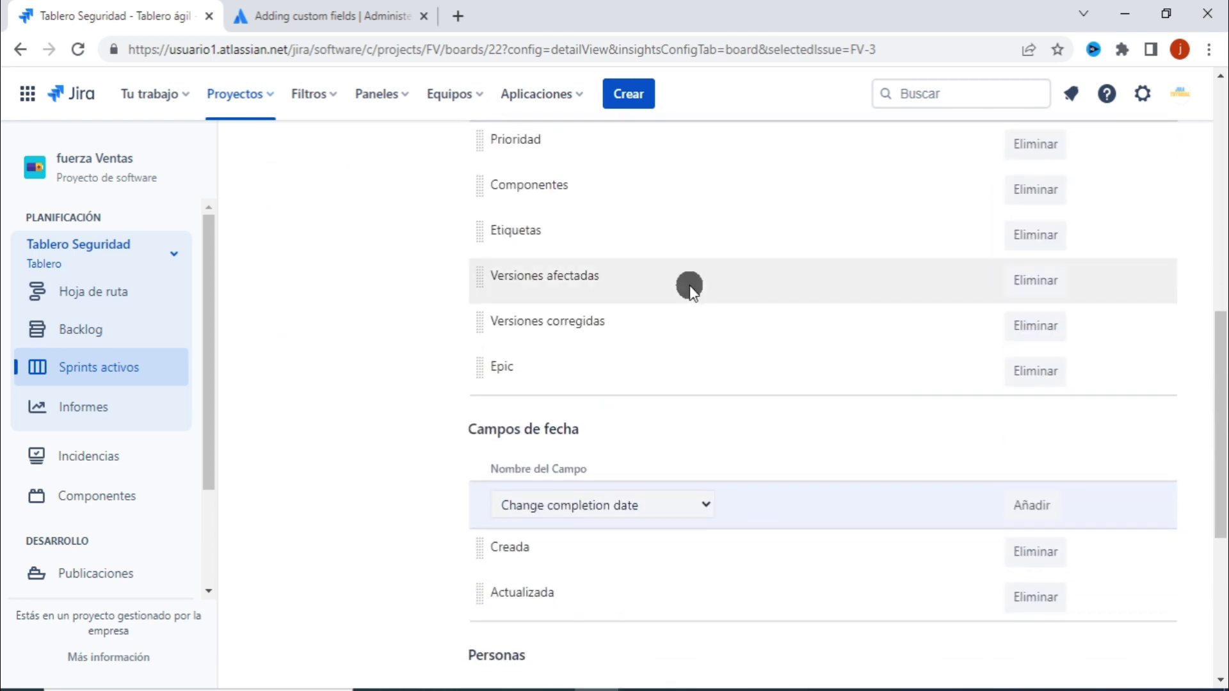
scroll(689, 286, "up", 5)
scroll(690, 285, "up", 3)
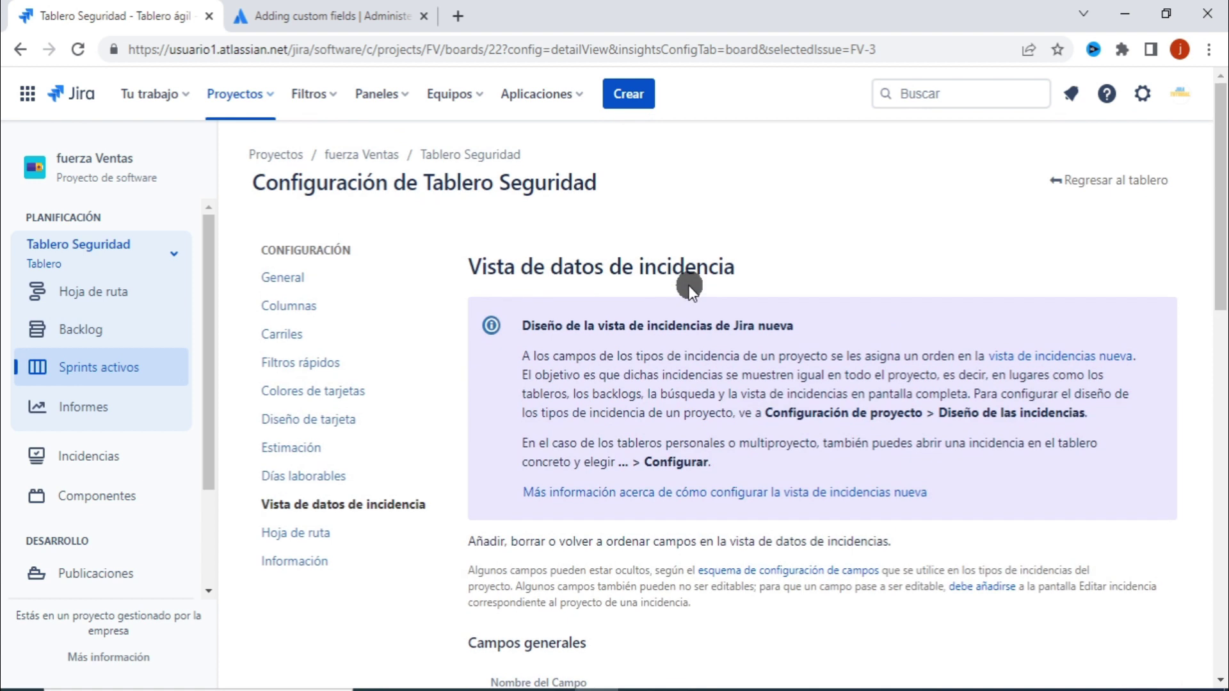
scroll(690, 285, "down", 2)
Consult the custom fields documentation image and move the Responsable field below Informador in the Personas group
left_click(261, 14)
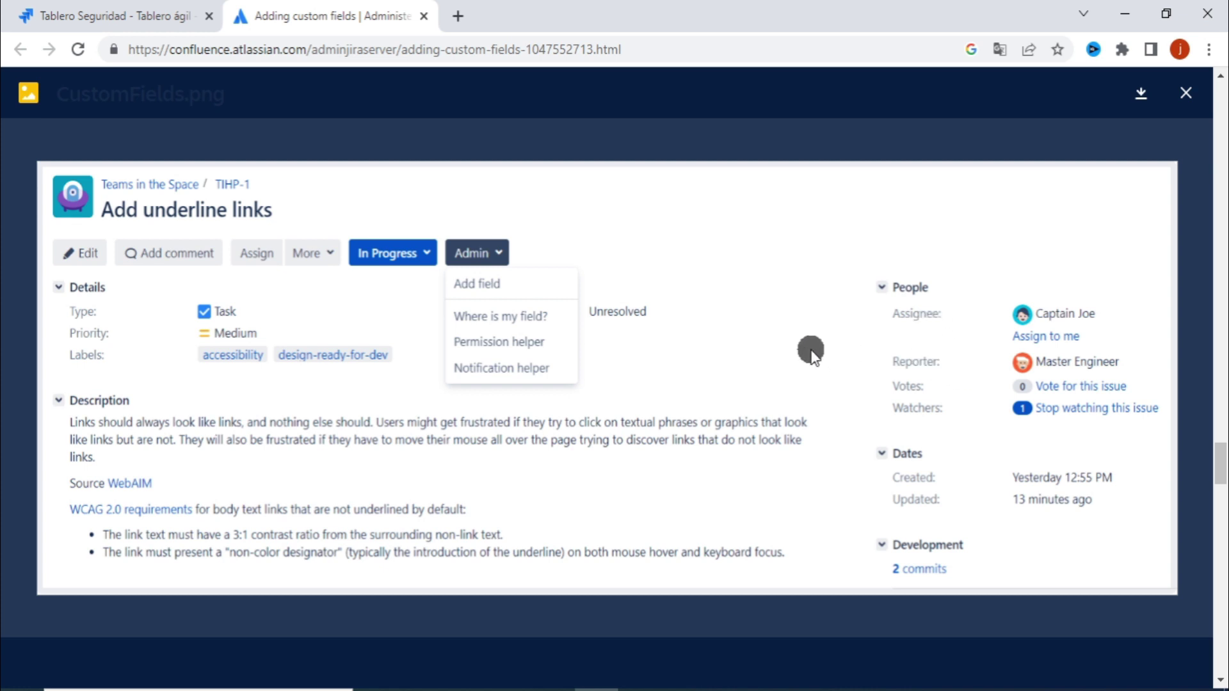
left_click(155, 27)
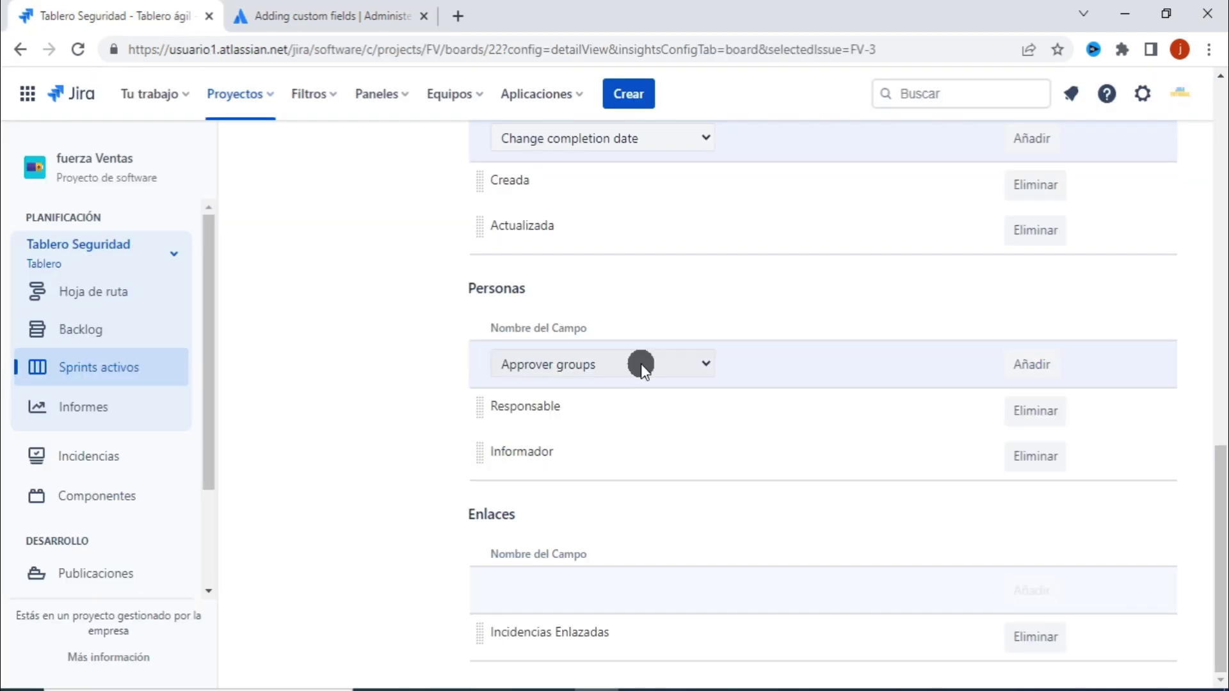
scroll(640, 363, "up", 8)
scroll(640, 364, "down", 2)
scroll(640, 364, "down", 5)
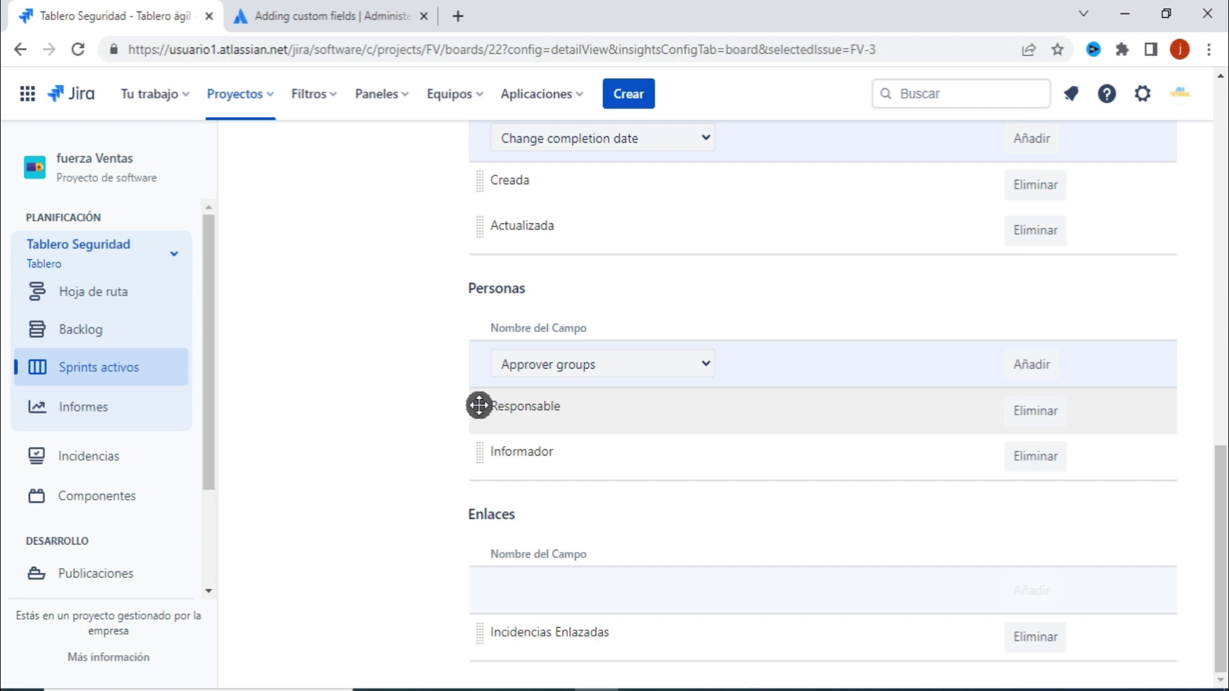
left_click_drag(479, 404, 525, 467)
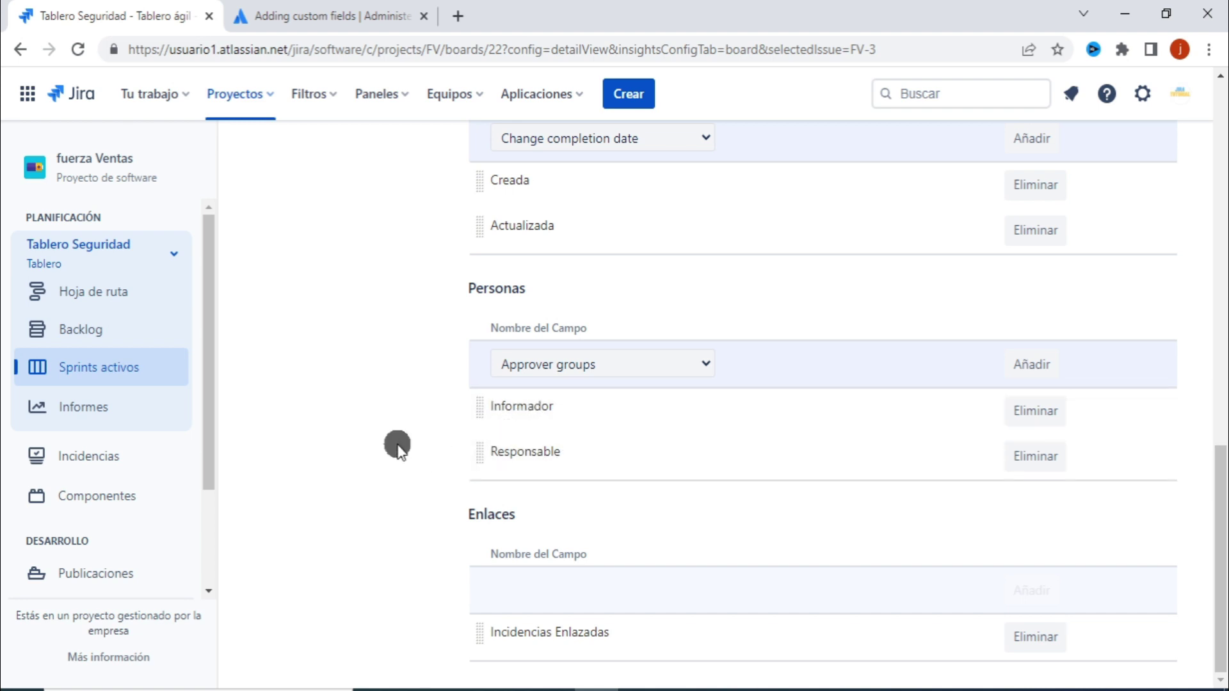
Remove the Informador field from the Personas group, comparing the setup with the custom fields documentation image
left_click(362, 18)
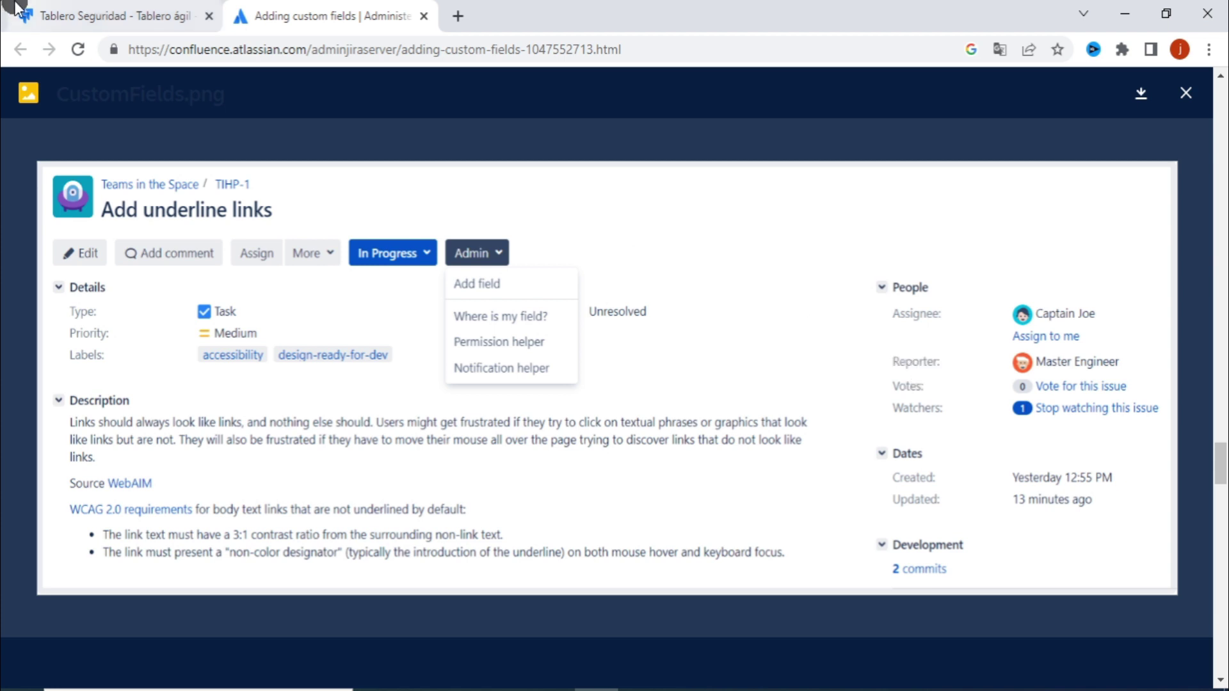
left_click(88, 18)
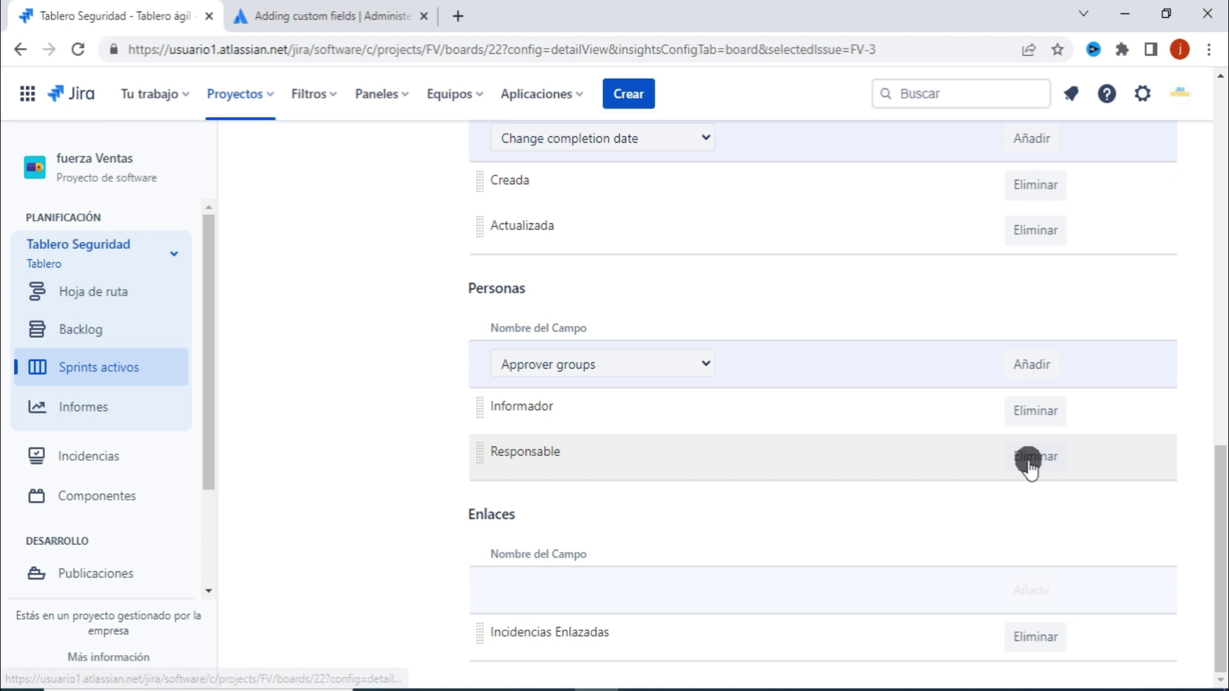
left_click(1033, 416)
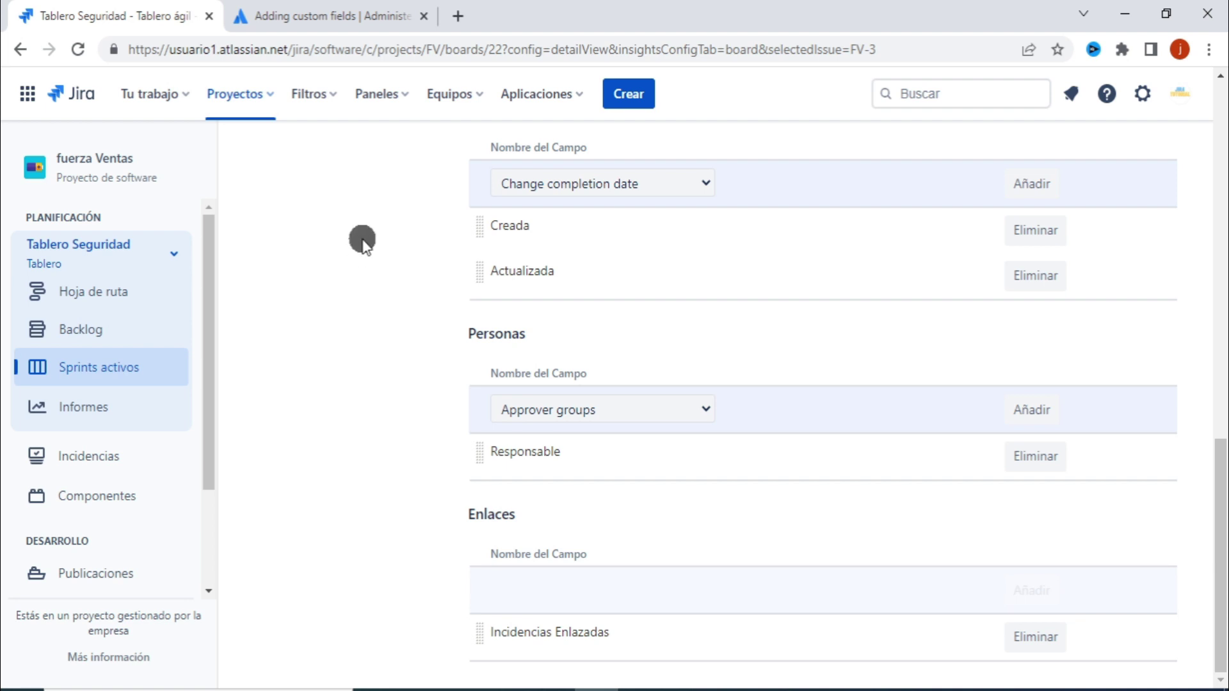
left_click(329, 19)
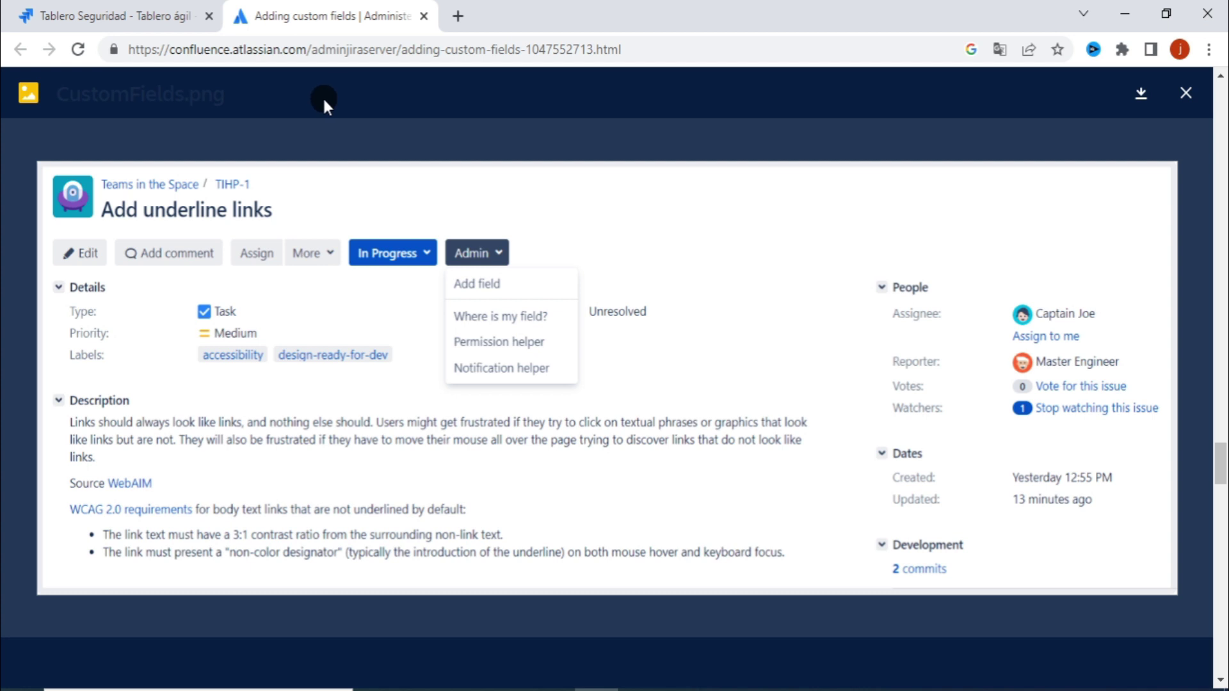
left_click(139, 18)
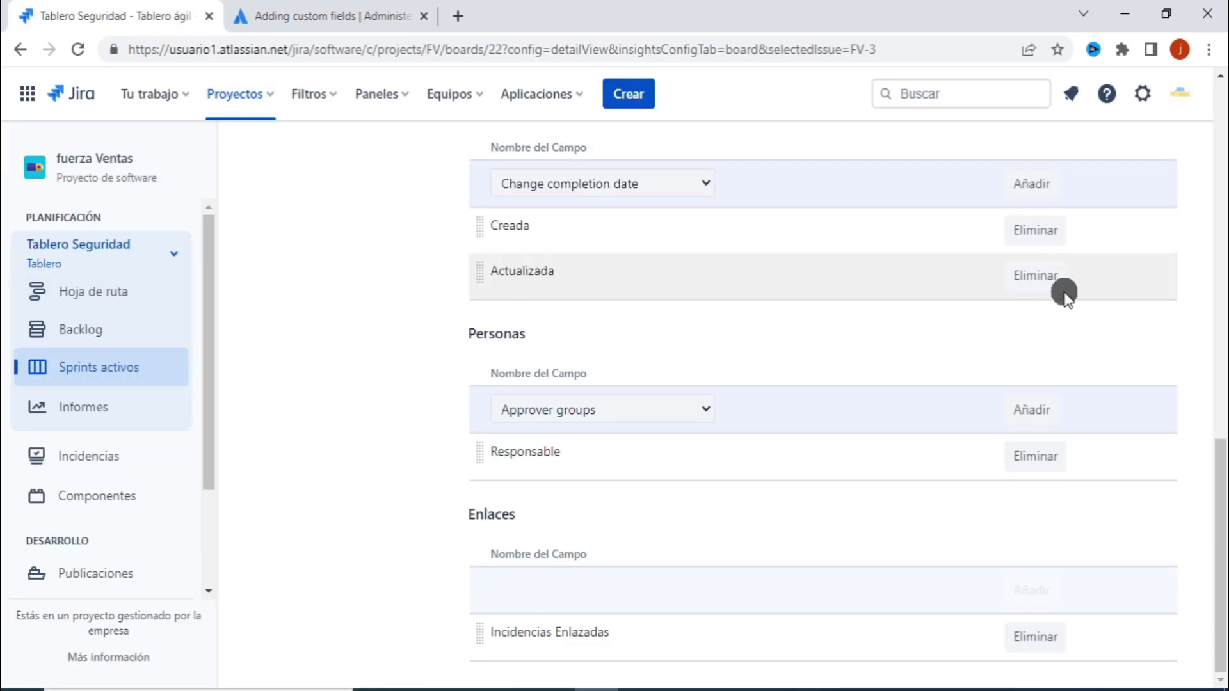
Review the configured field groups again and compare them with the details of issue FV-3 on the sprint board
scroll(345, 304, "up", 15)
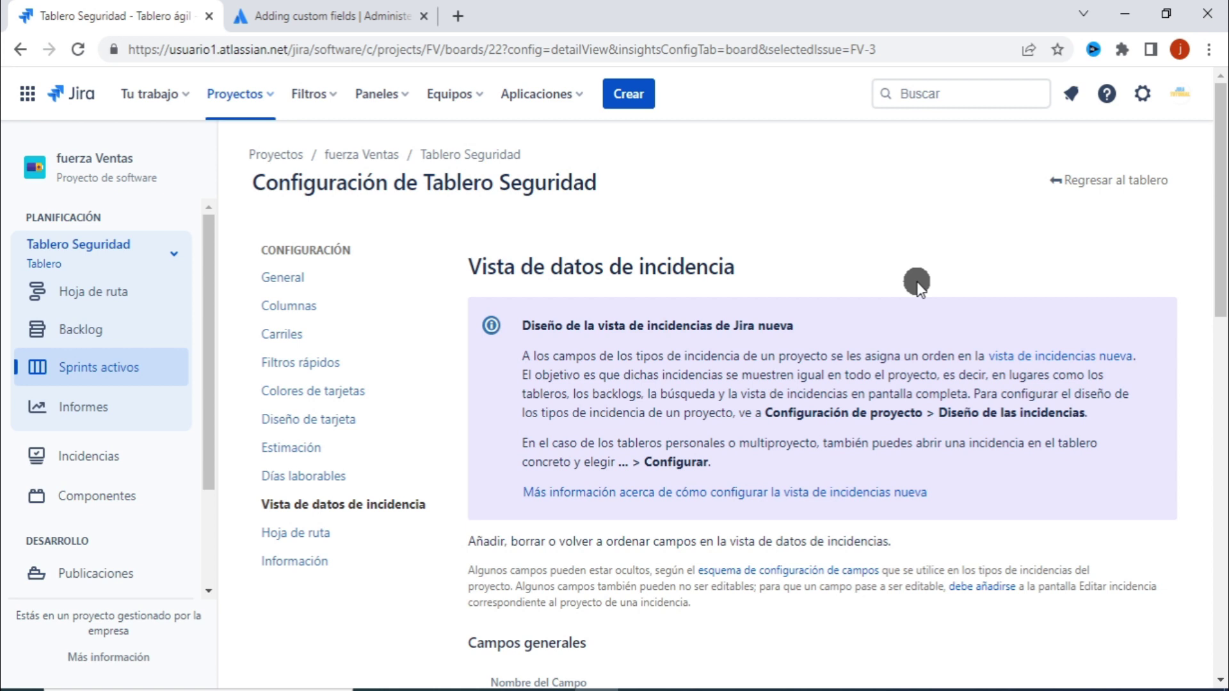
scroll(916, 281, "down", 15)
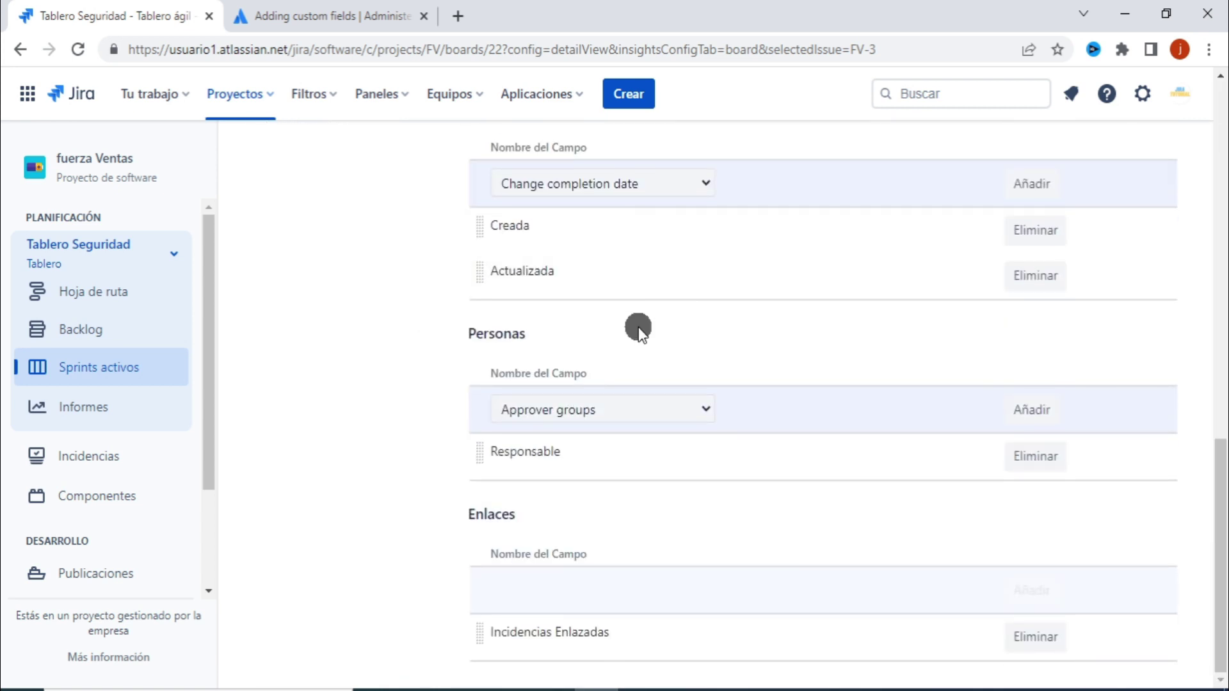
scroll(638, 328, "up", 4)
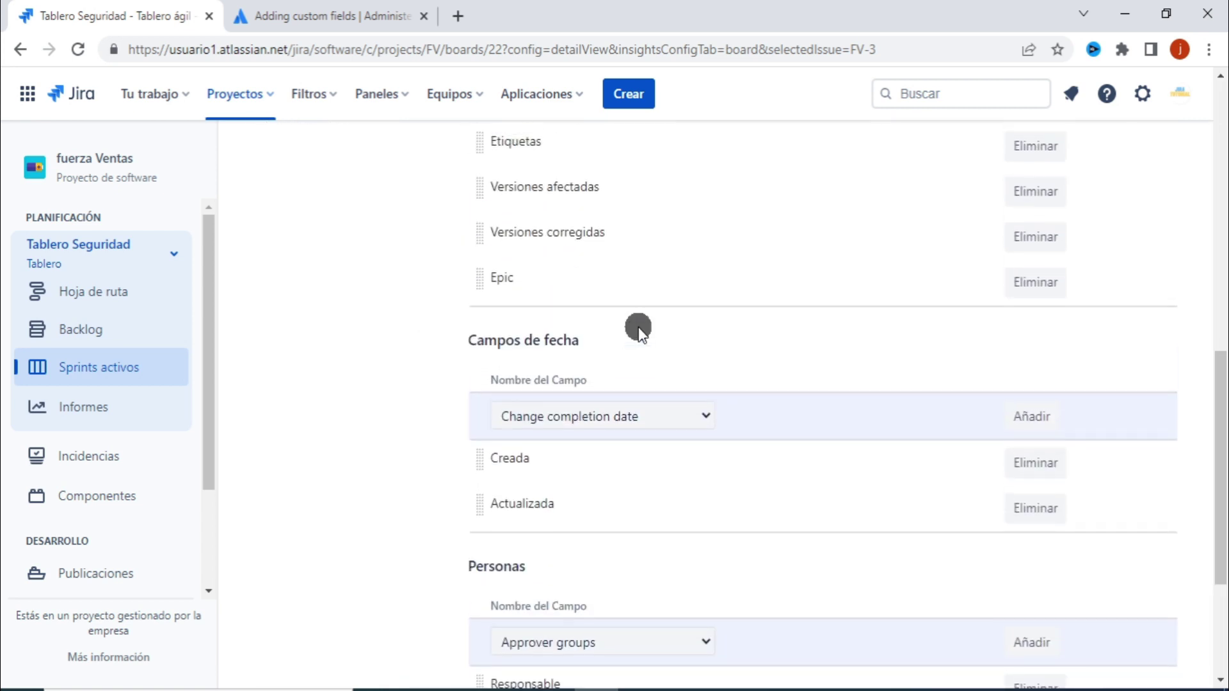
scroll(638, 327, "down", 4)
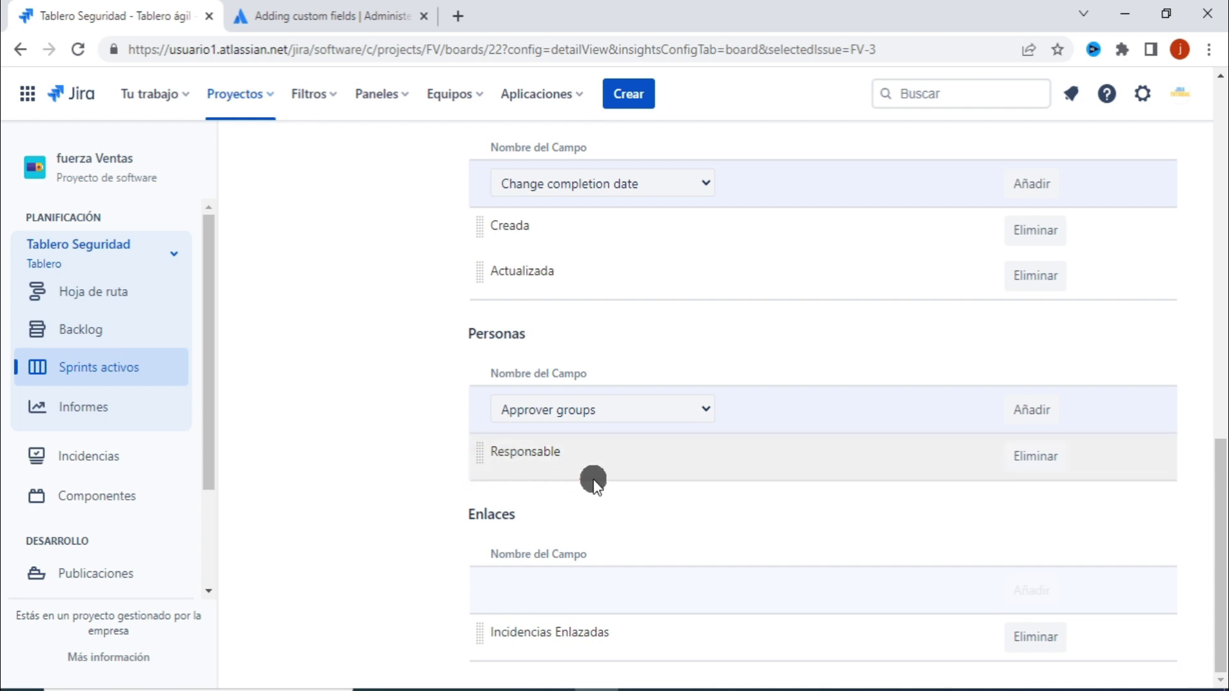
key("alt+Left")
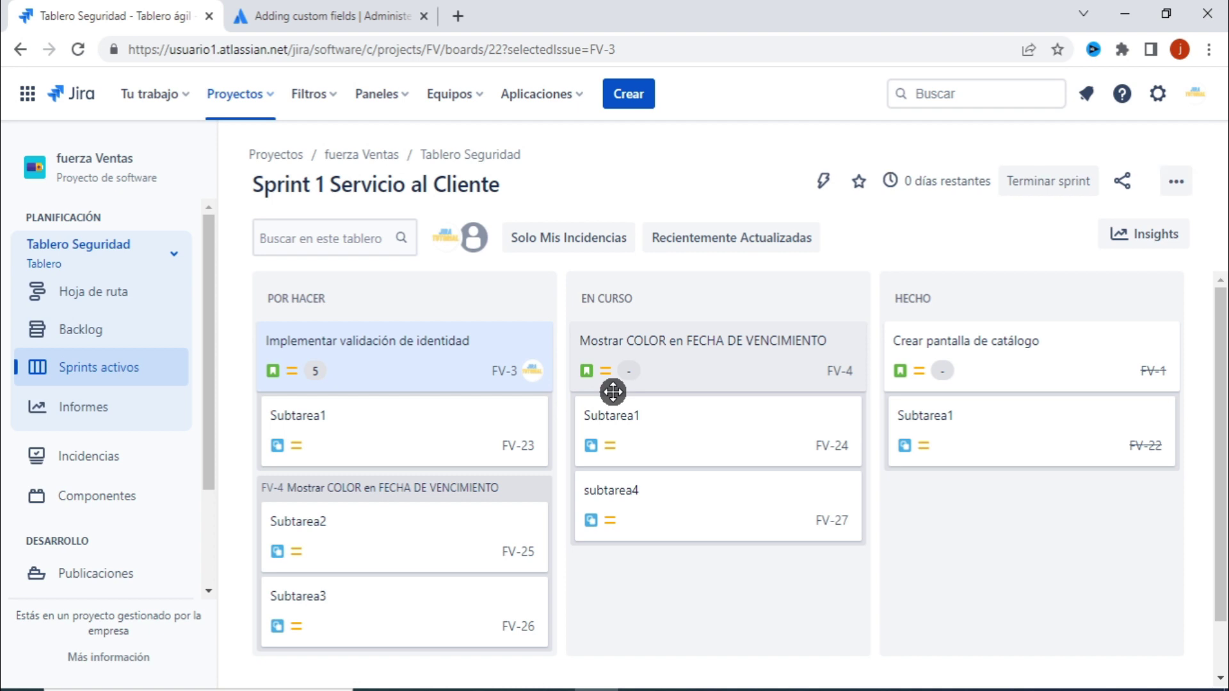
left_click(434, 371)
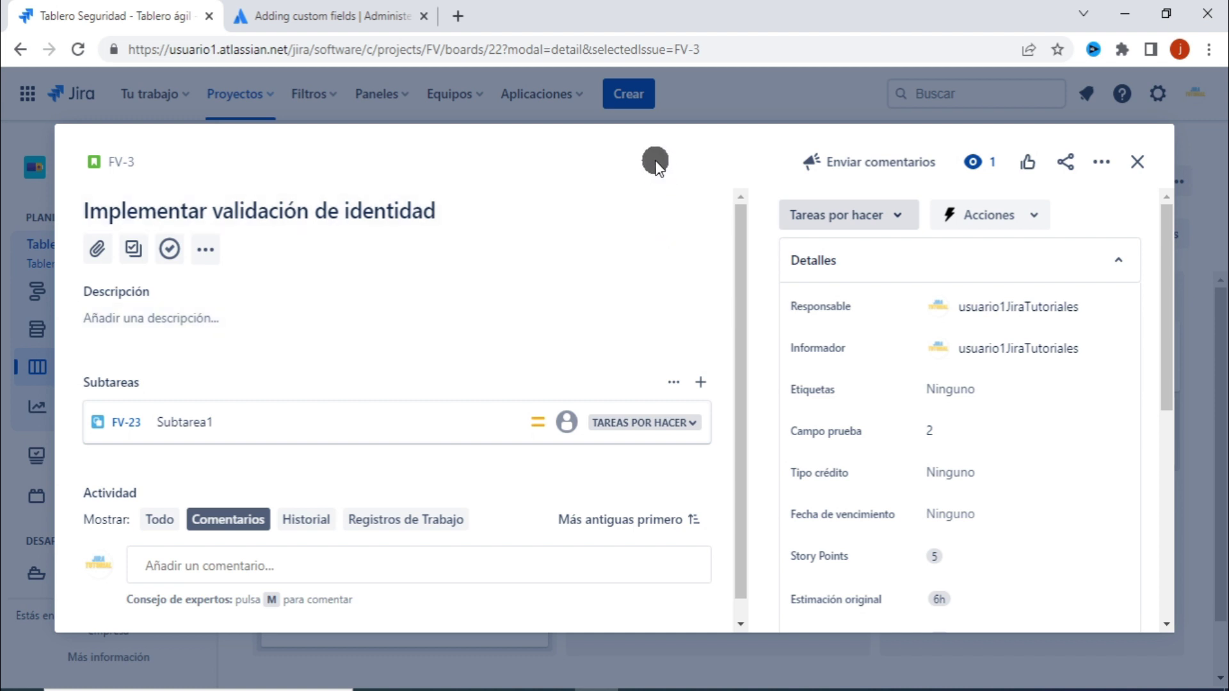
left_click(1137, 162)
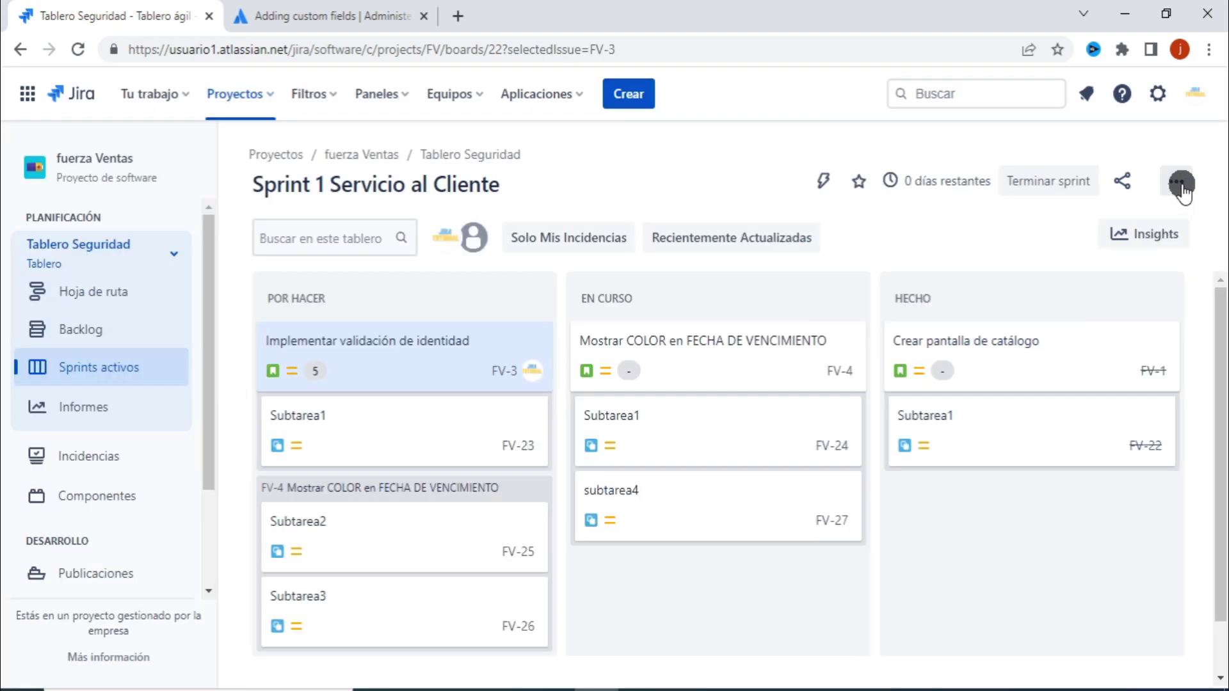
Return to the board configuration and read the notice about configuring the new issue view and the Campos generales group
left_click(1178, 184)
left_click(1120, 216)
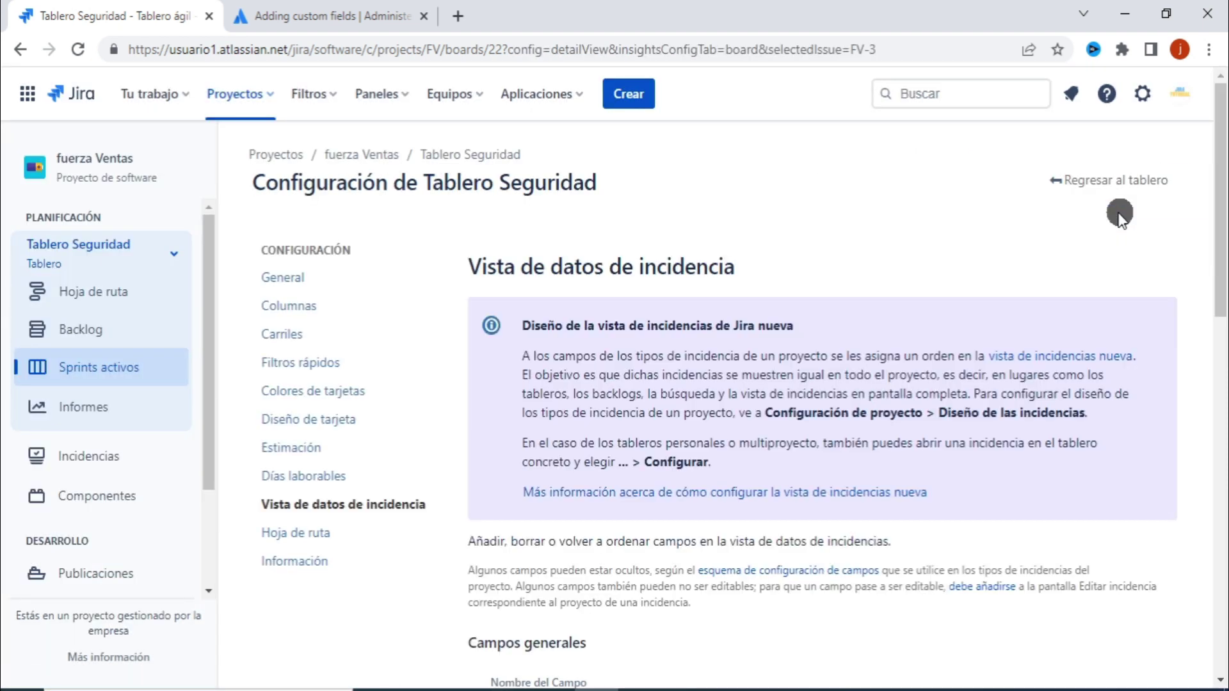
scroll(823, 291, "down", 3)
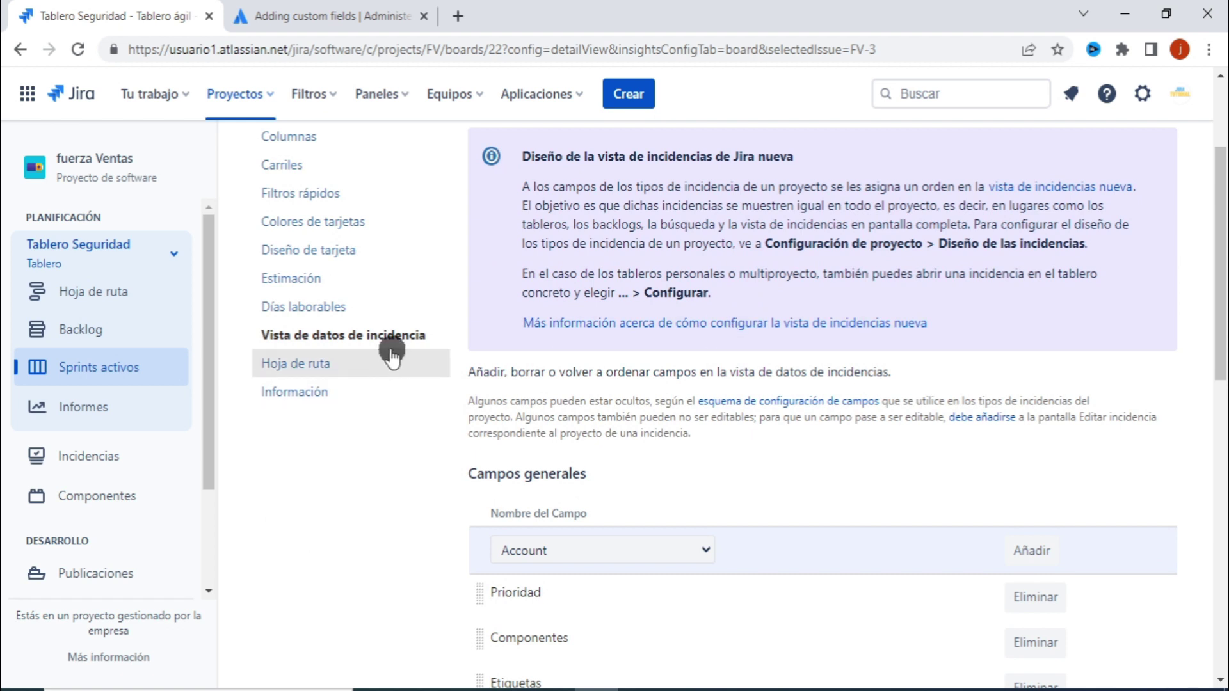
scroll(384, 396, "up", 3)
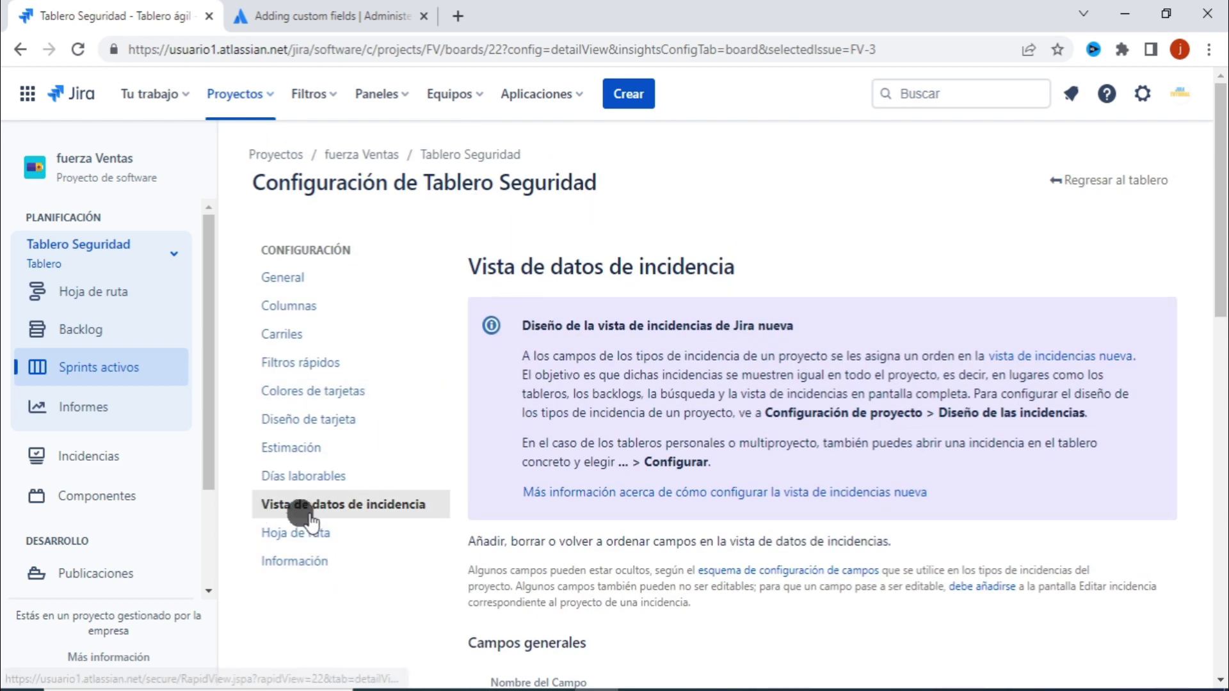
scroll(447, 568, "down", 3)
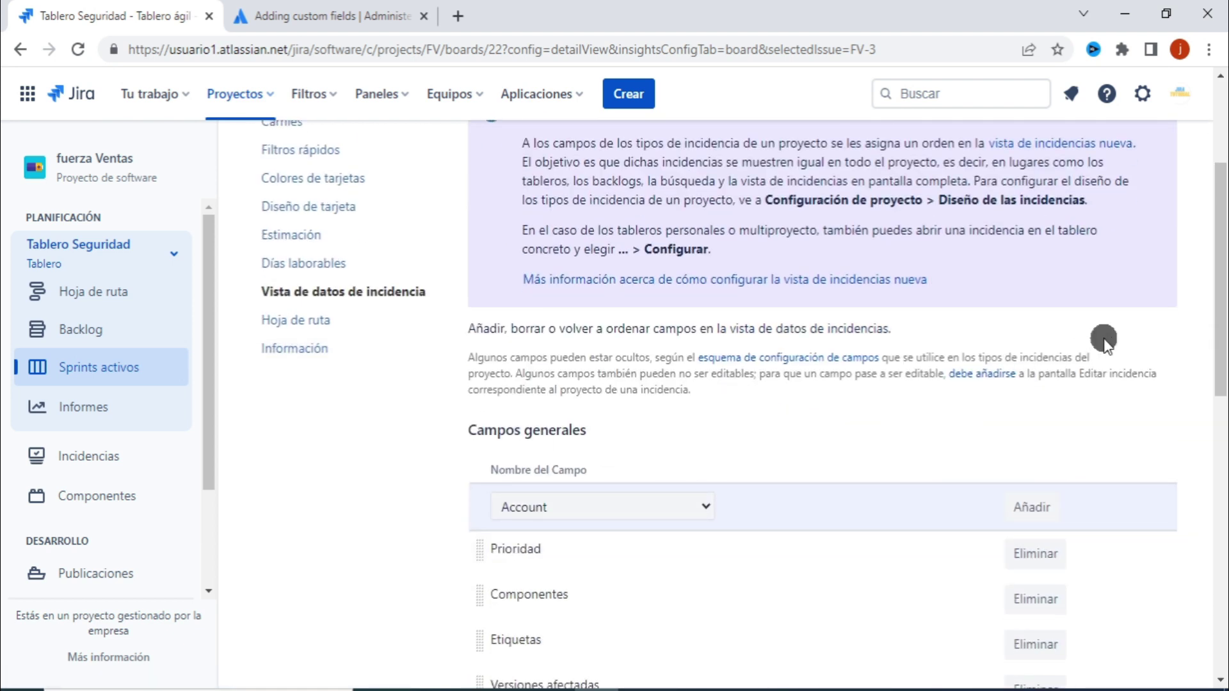
scroll(859, 194, "up", 3)
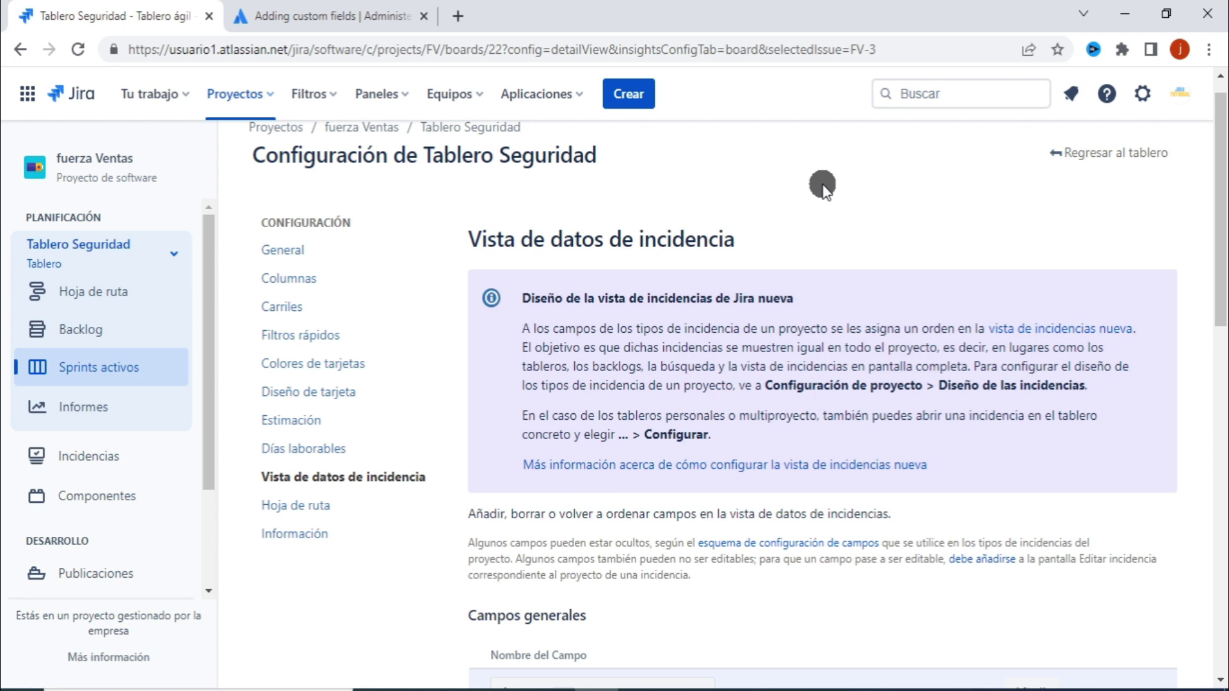
scroll(823, 186, "up", 1)
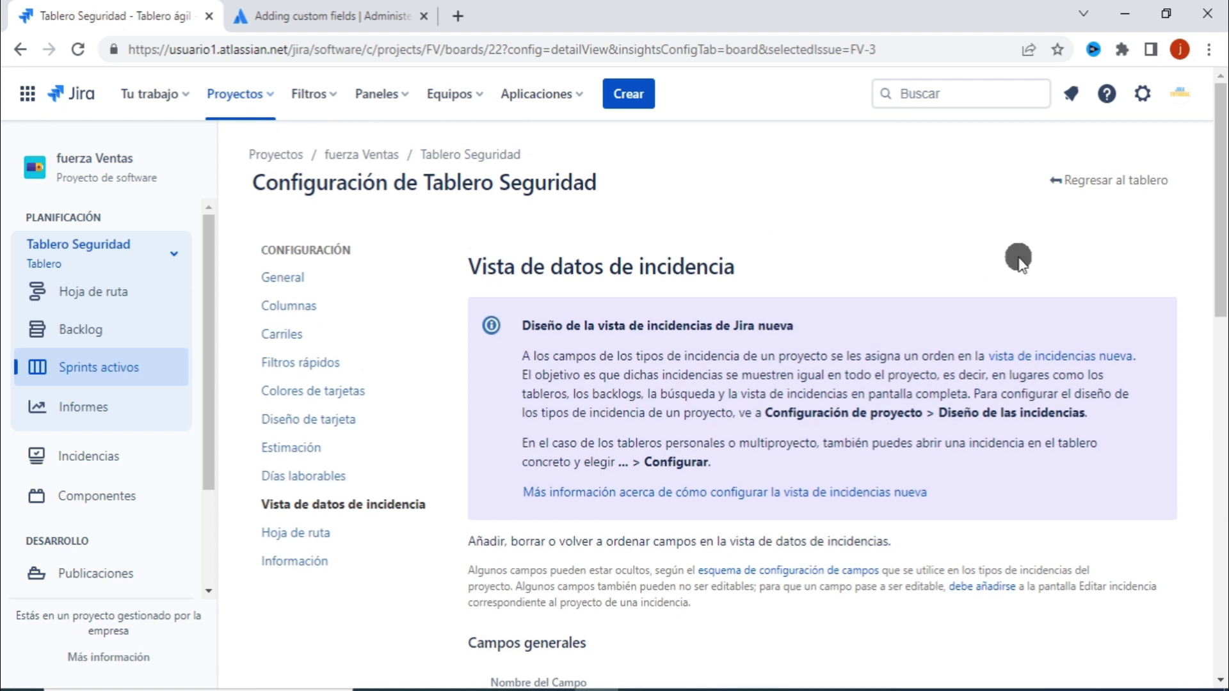
Go back to the sprint board and open the issue layout configuration from the details of issue FV-3
left_click(1095, 186)
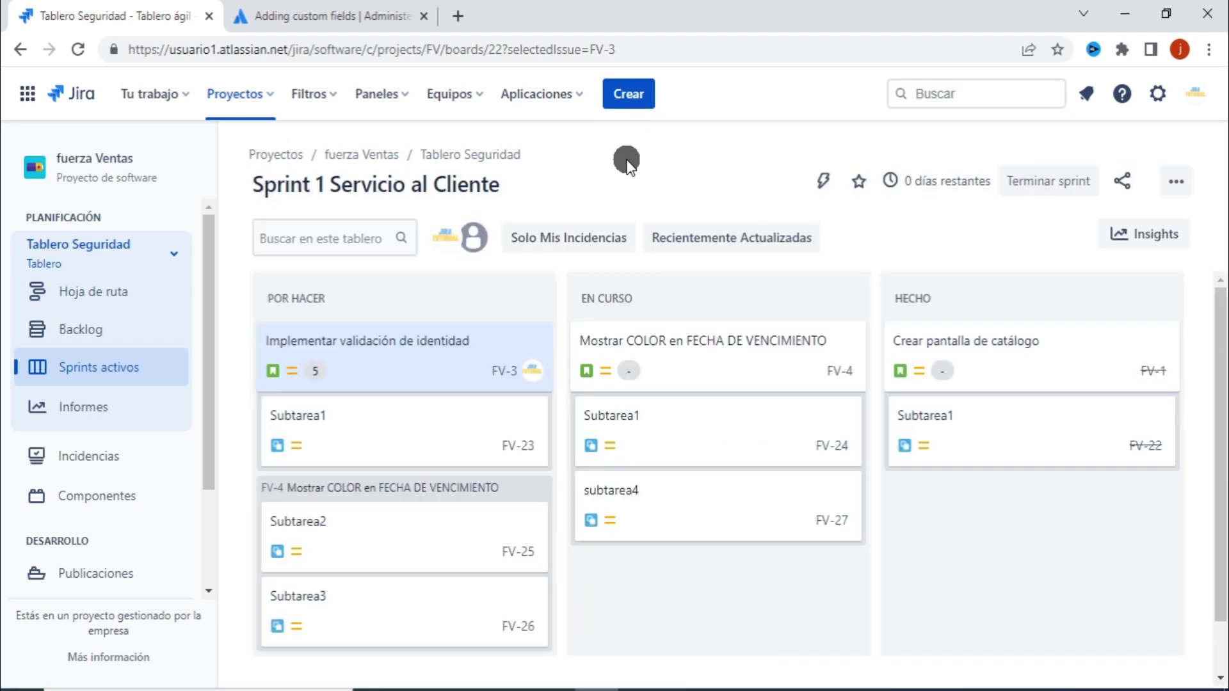
left_click(393, 355)
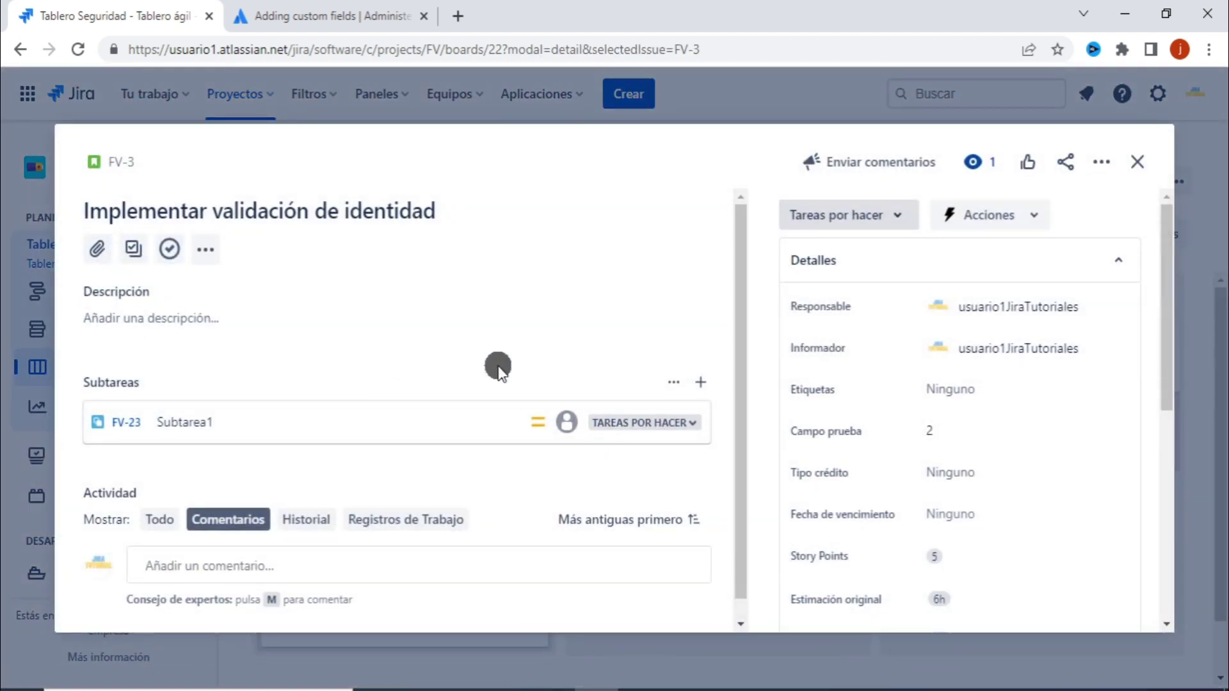
scroll(1075, 384, "down", 6)
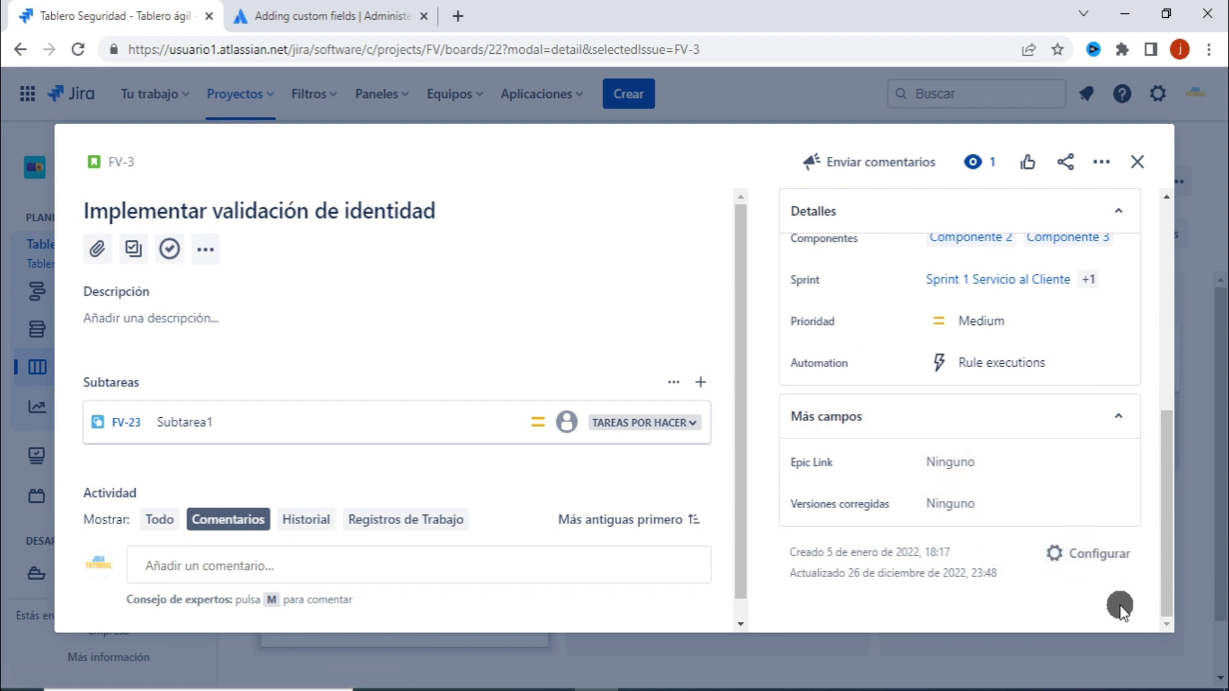
left_click(1084, 557)
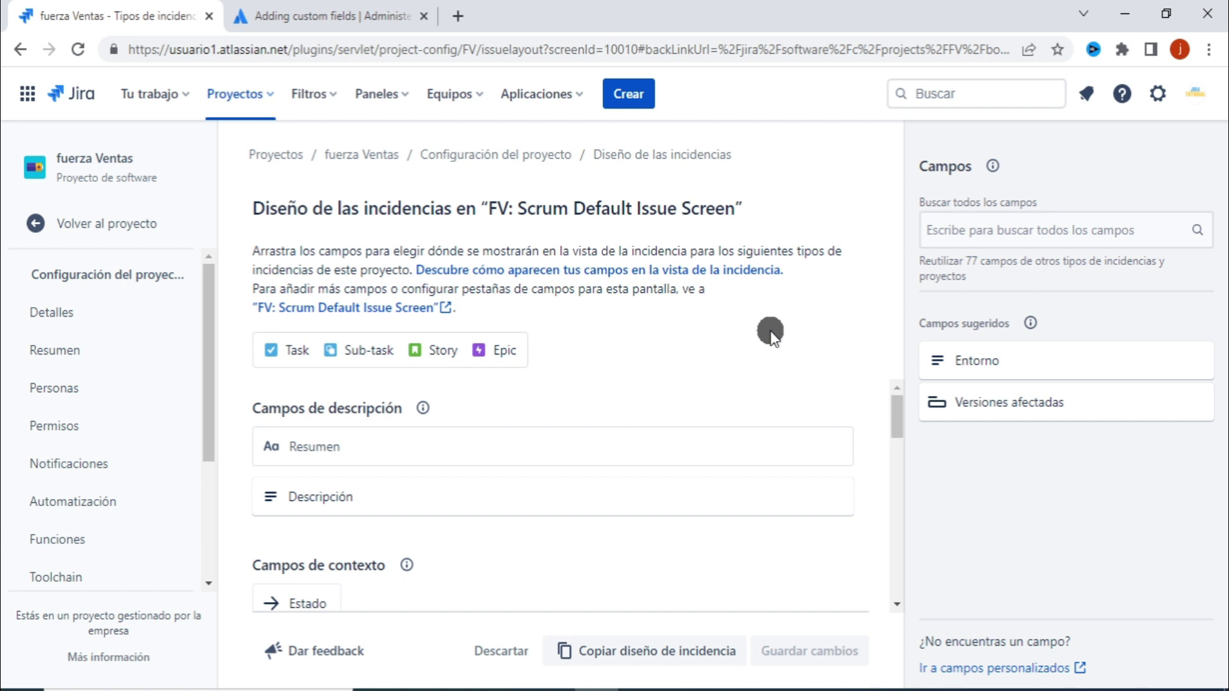
Review the issue layout groups, compare them with the details of issue FV-3, and reopen the layout configuration from that issue
scroll(720, 430, "down", 3)
scroll(719, 430, "up", 3)
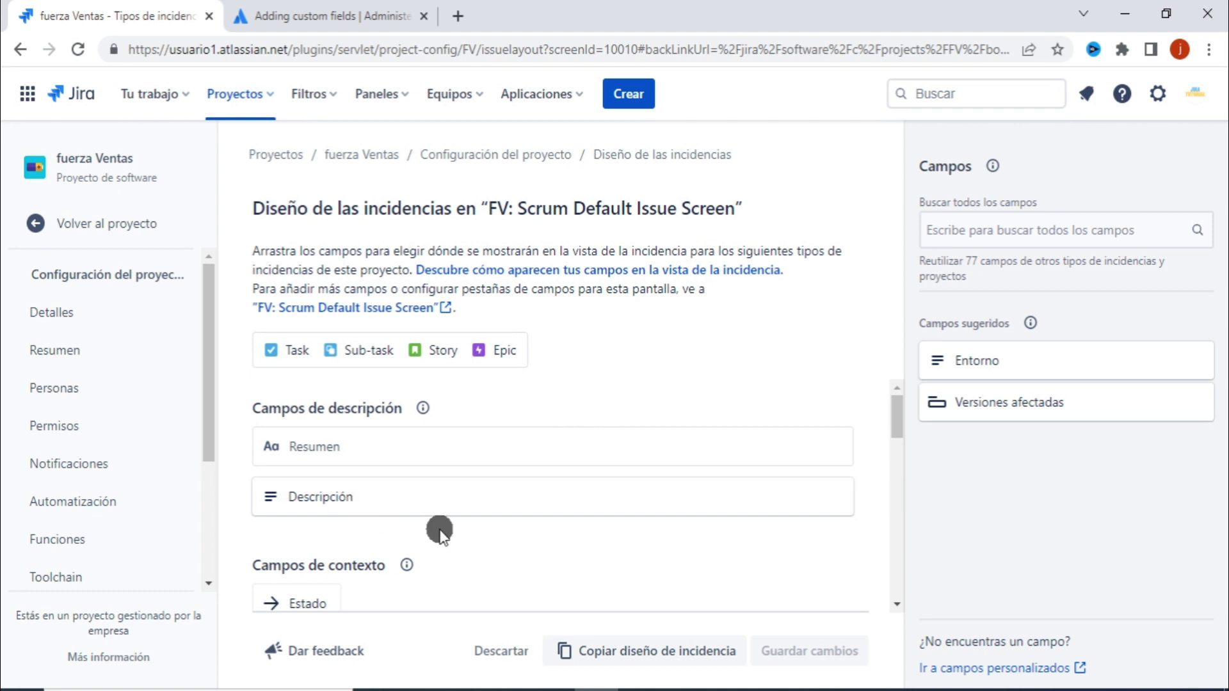
left_click(146, 226)
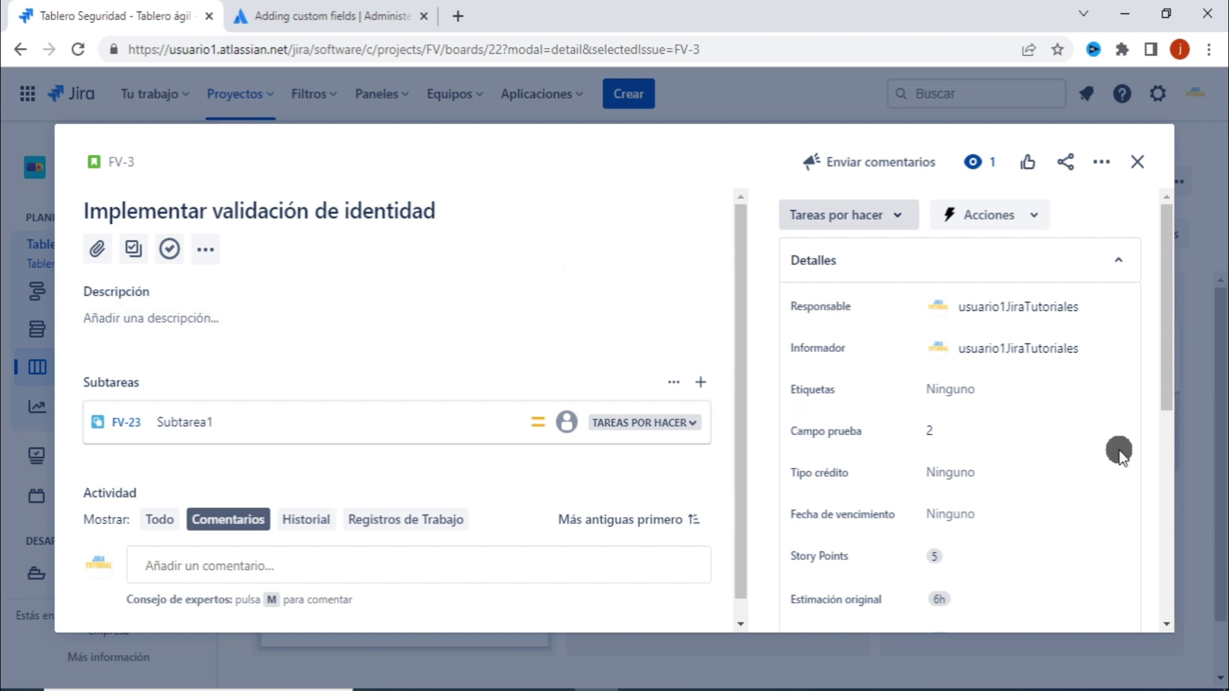
scroll(1127, 392, "down", 8)
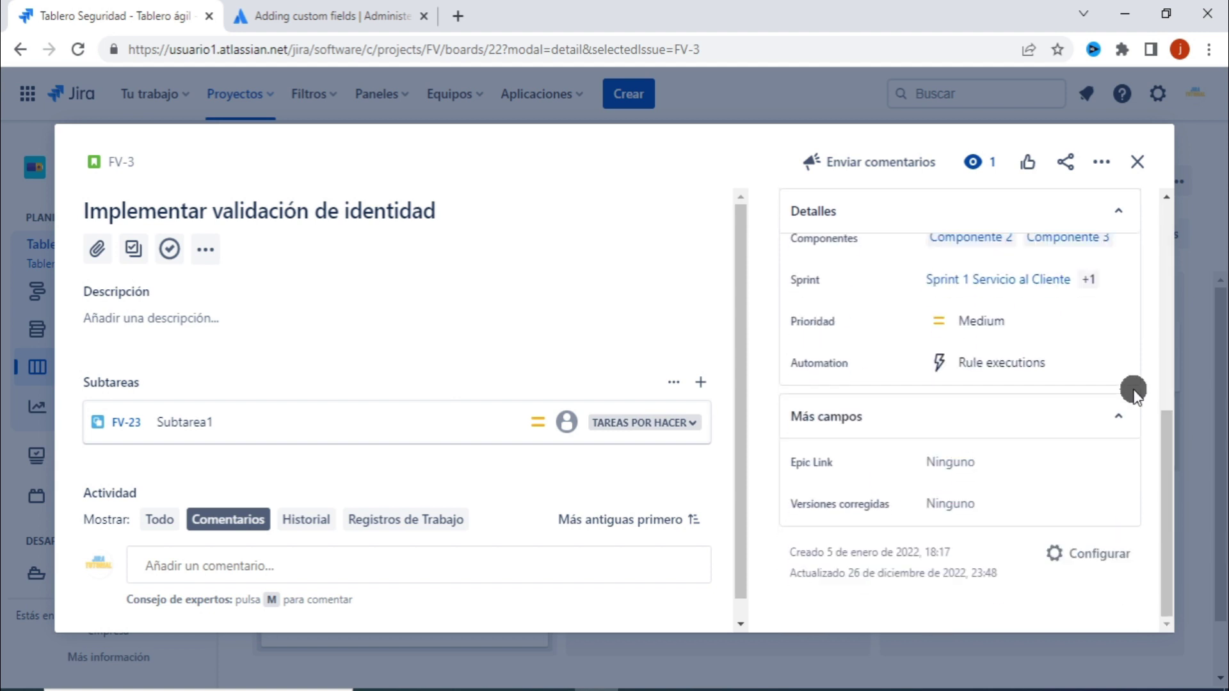
left_click(1086, 563)
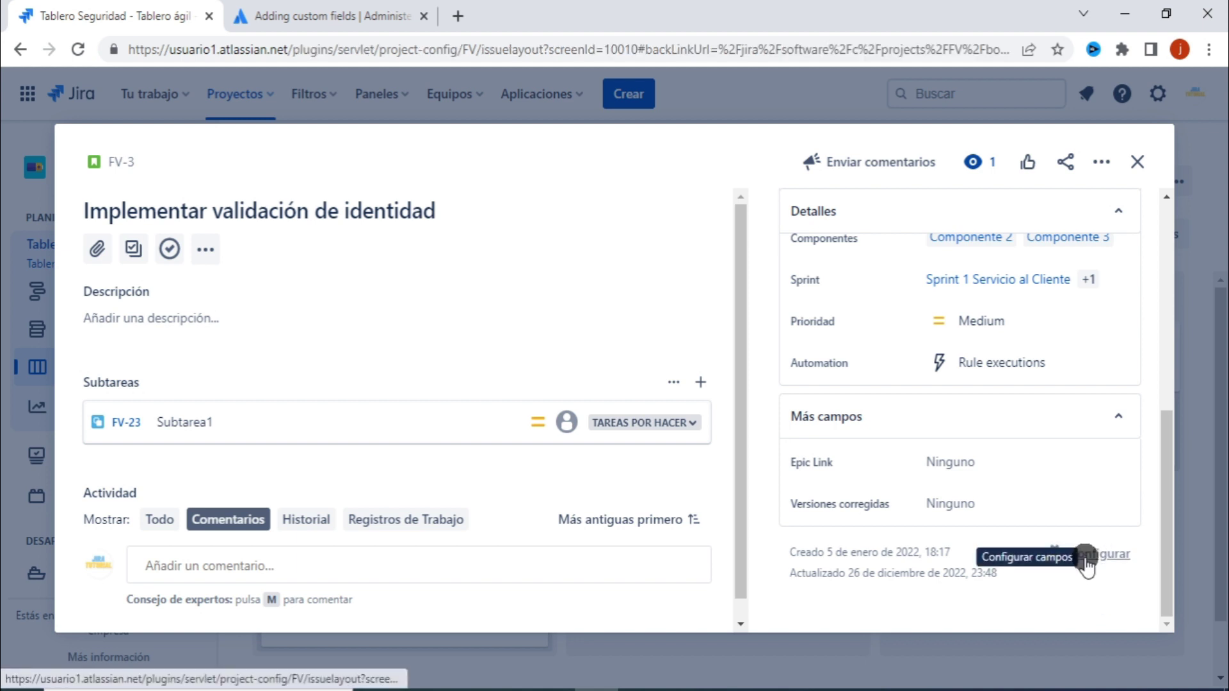
Move the Responsable field from Campos de contexto to Campos de descripción, below Descripción, and save the layout
scroll(636, 540, "down", 4)
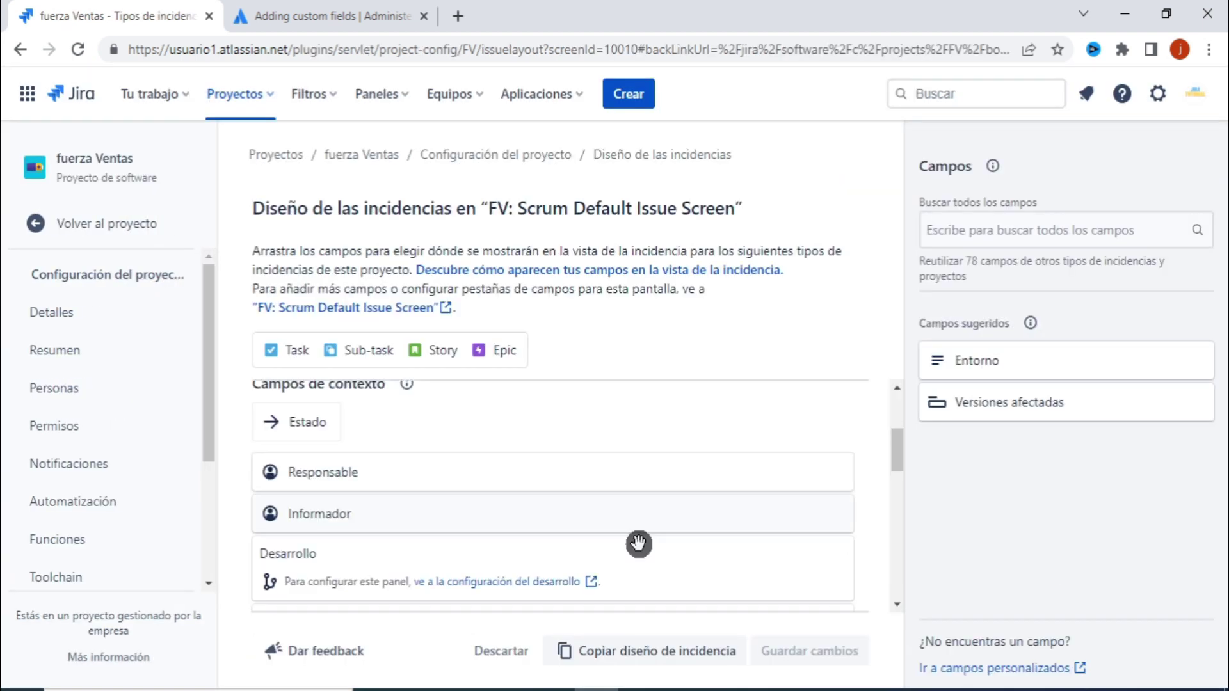
scroll(636, 540, "up", 2)
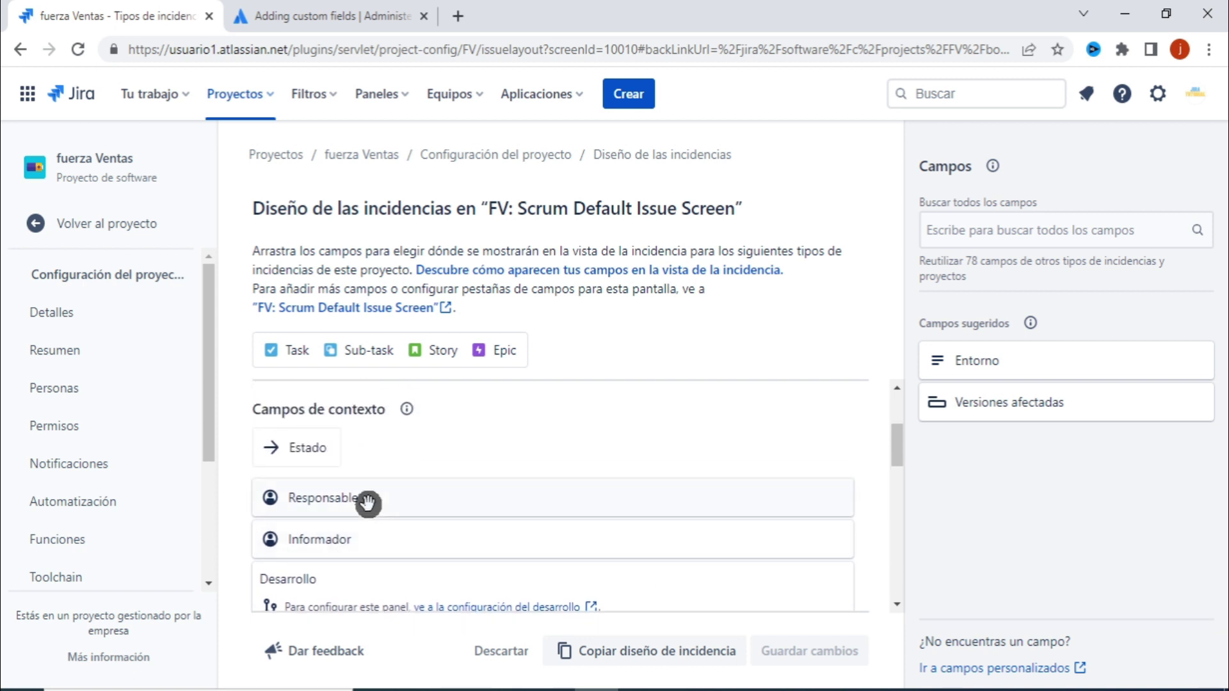
left_click_drag(376, 497, 385, 530)
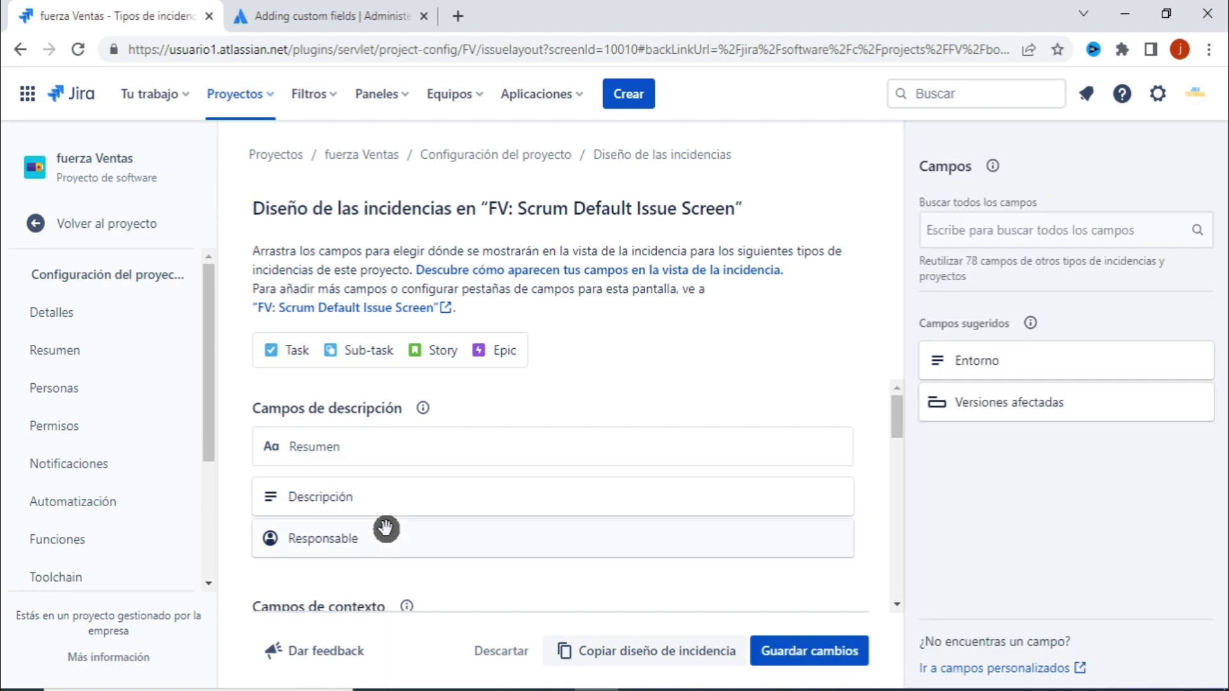
left_click(832, 659)
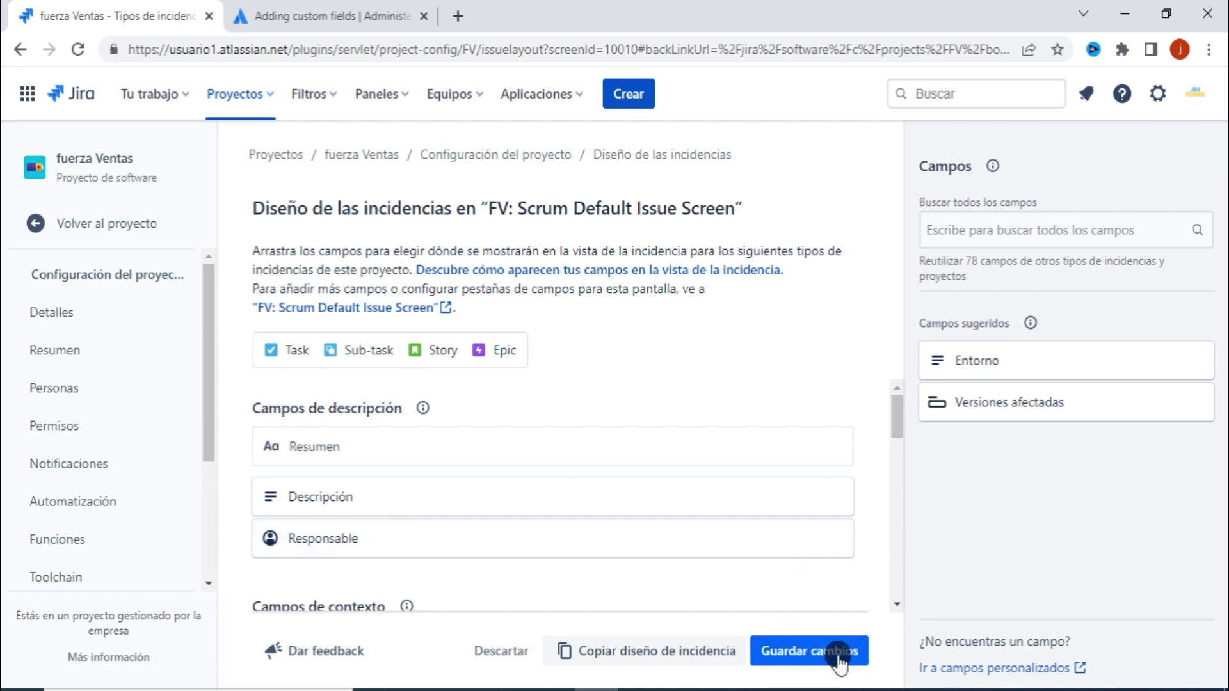
left_click(805, 659)
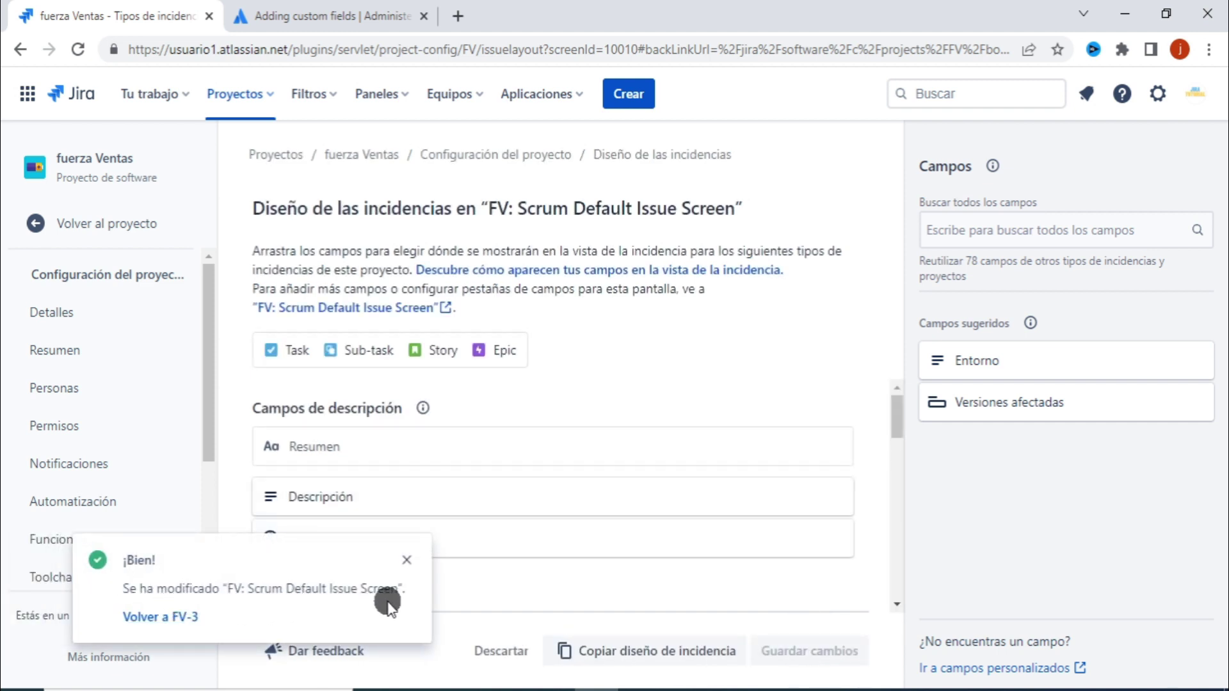
left_click(407, 562)
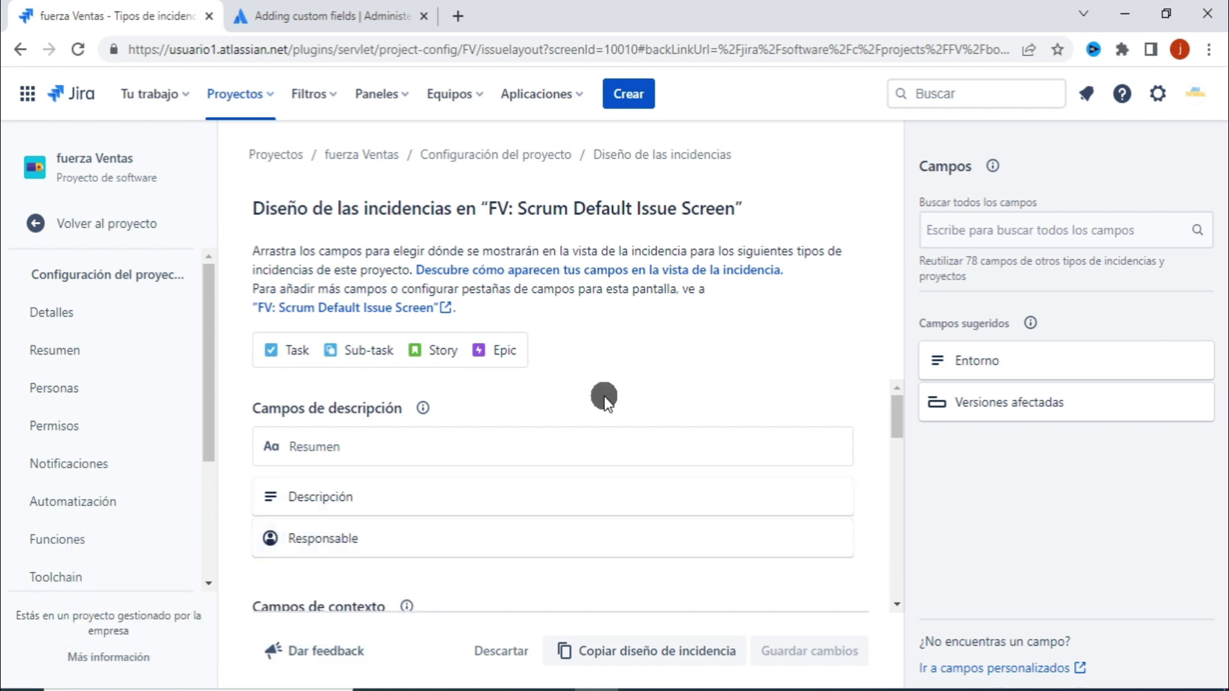
Check the placement of Responsable in issue FV-3 and reopen the issue layout configuration from its details
left_click(115, 222)
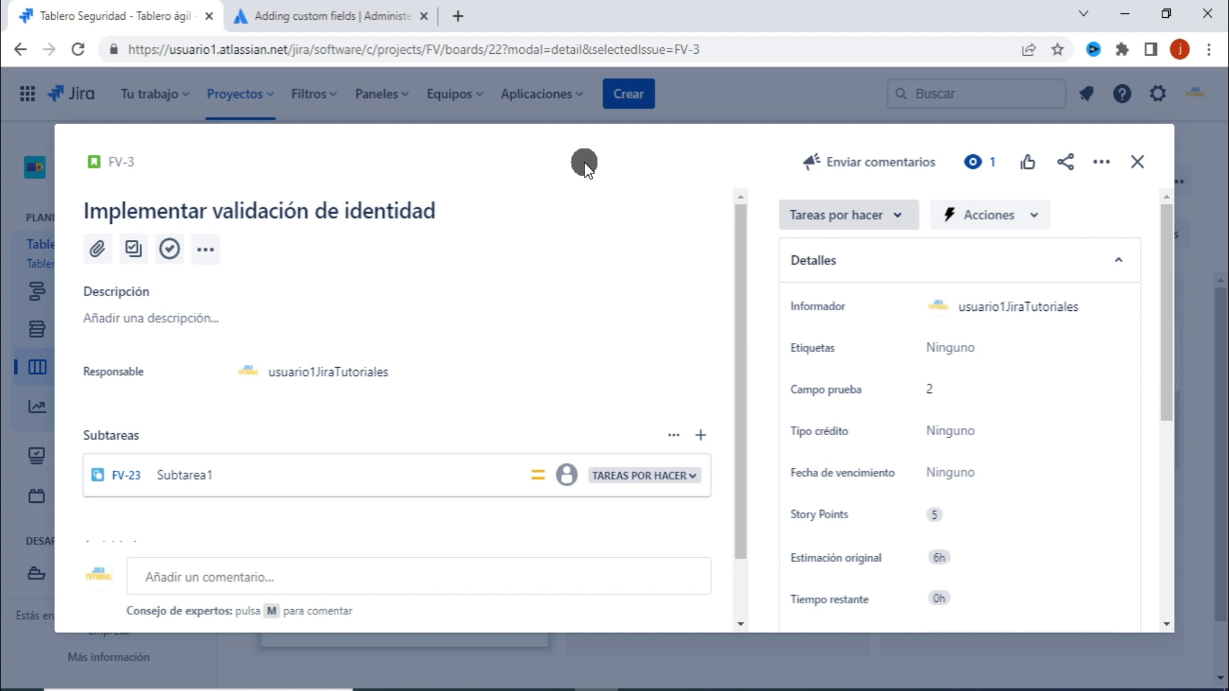
scroll(1105, 425, "down", 5)
left_click(1092, 553)
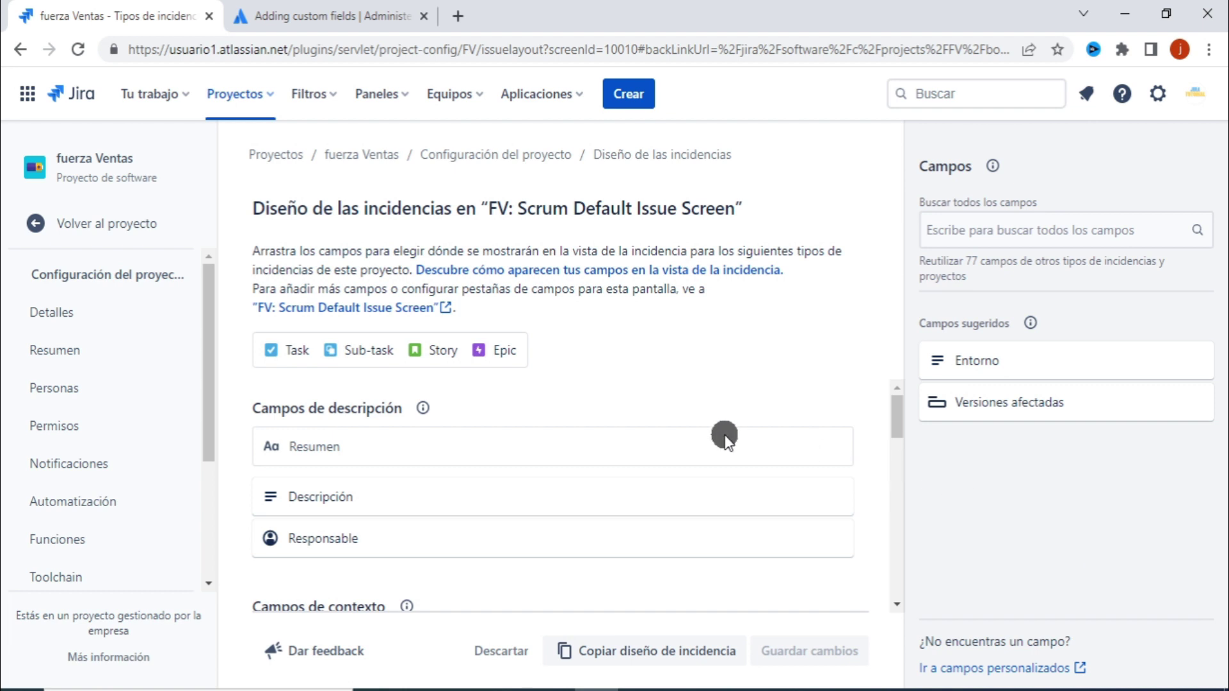
Move the Desarrollo panel below Ingresó a Columna in Campos de contexto, just above the hide-when-empty divider, and save the layout
scroll(660, 448, "down", 3)
scroll(660, 447, "down", 1)
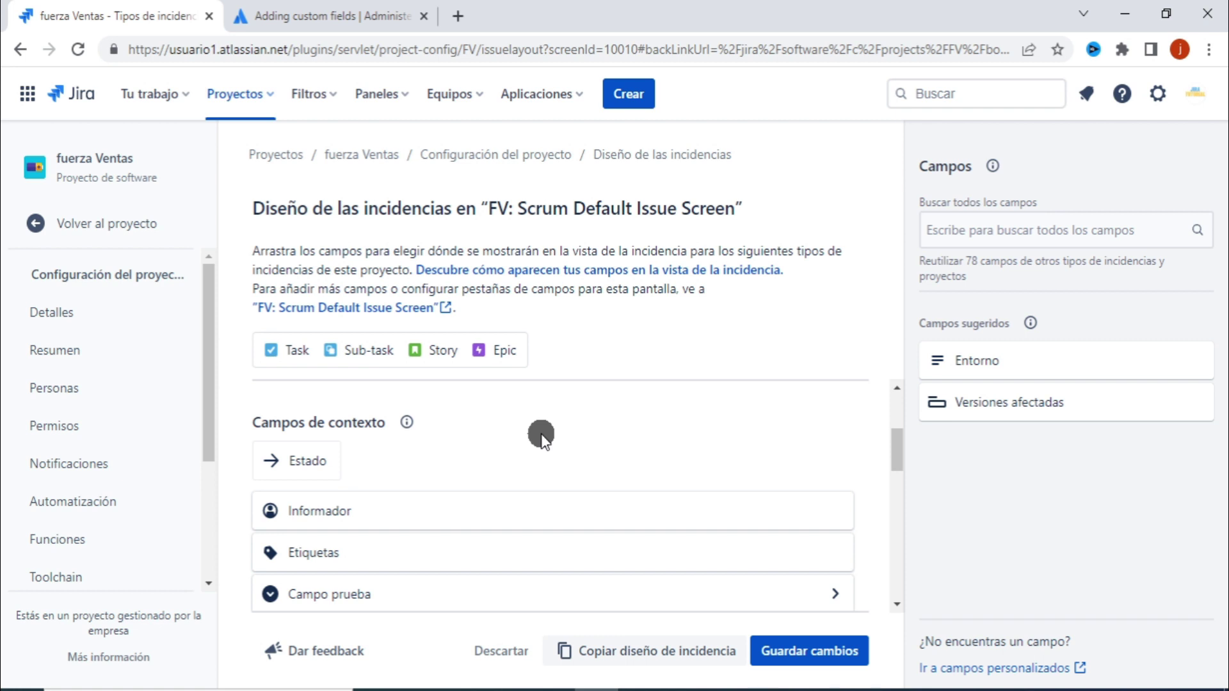
scroll(482, 440, "down", 1)
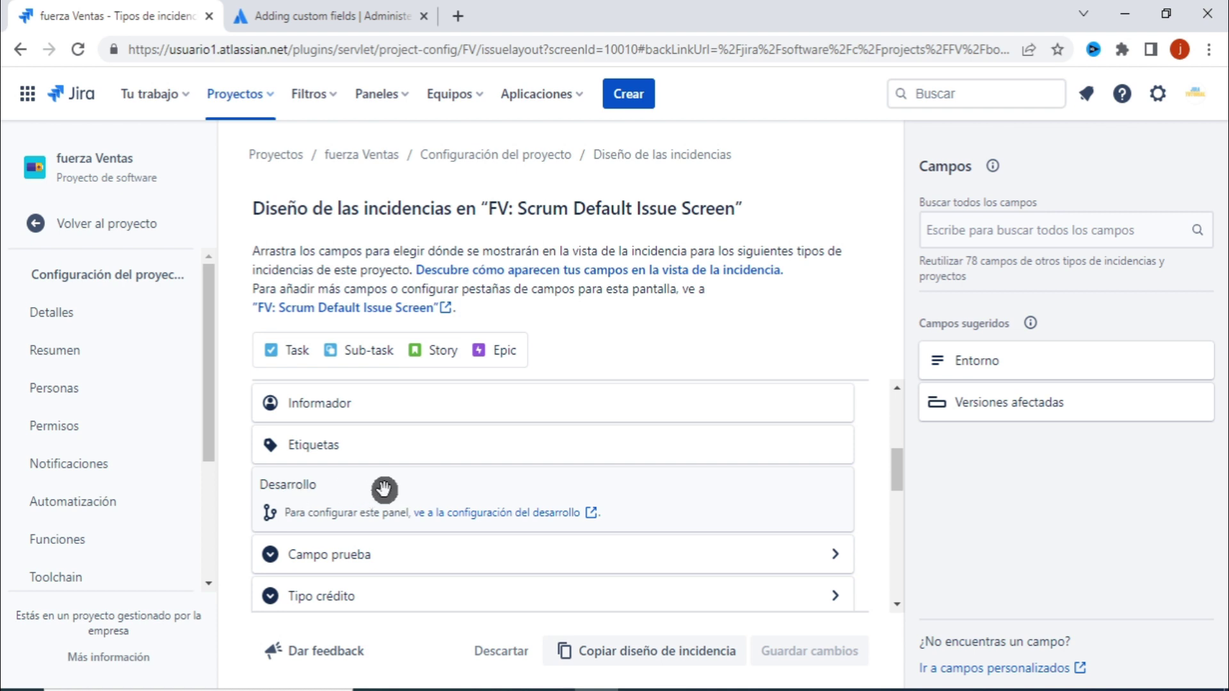
mouse_move(354, 486)
left_mouse_down()
mouse_move(376, 576)
mouse_move(354, 403)
mouse_move(354, 494)
mouse_move(365, 493)
left_mouse_up()
left_click(782, 652)
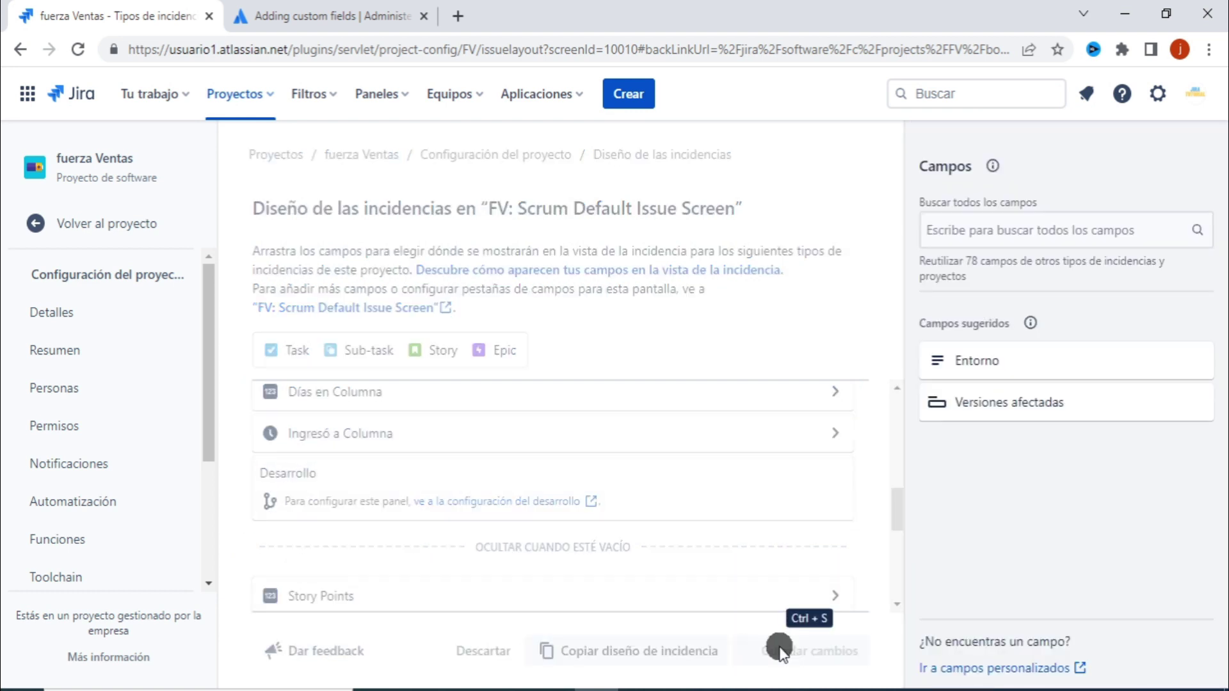
Compare the order of the context fields with the details of issue FV-3, and return to the issue layout configuration
scroll(521, 537, "up", 5)
scroll(513, 557, "down", 2)
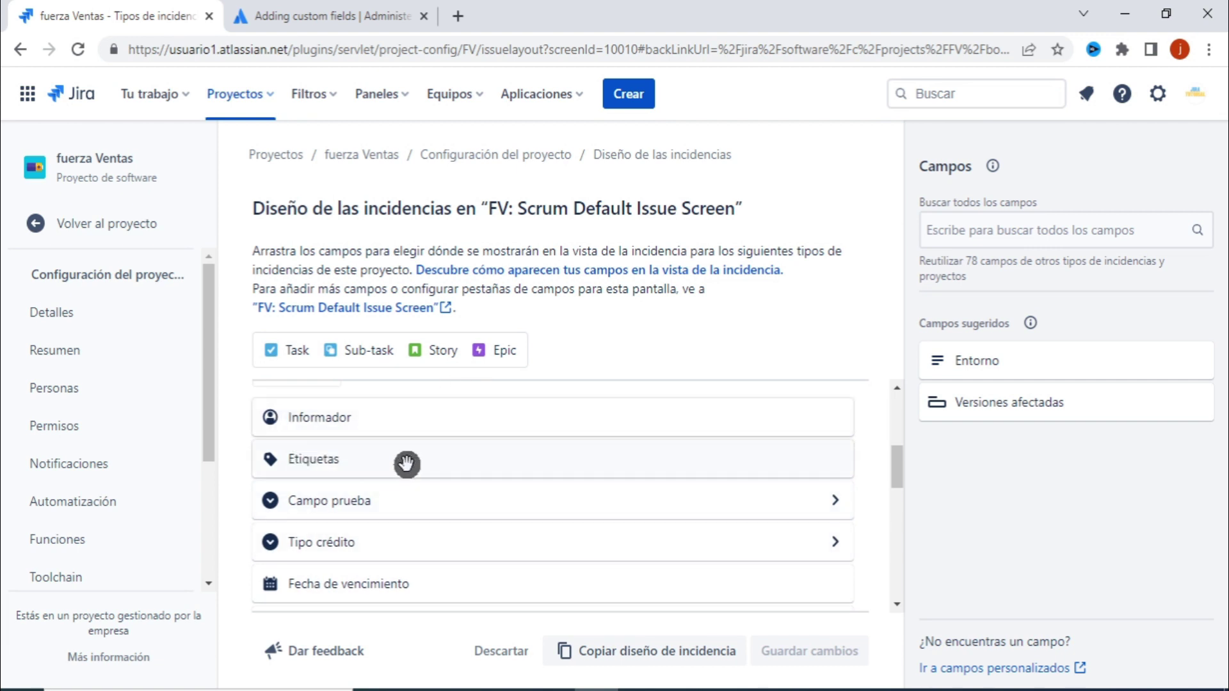
scroll(484, 505, "up", 1)
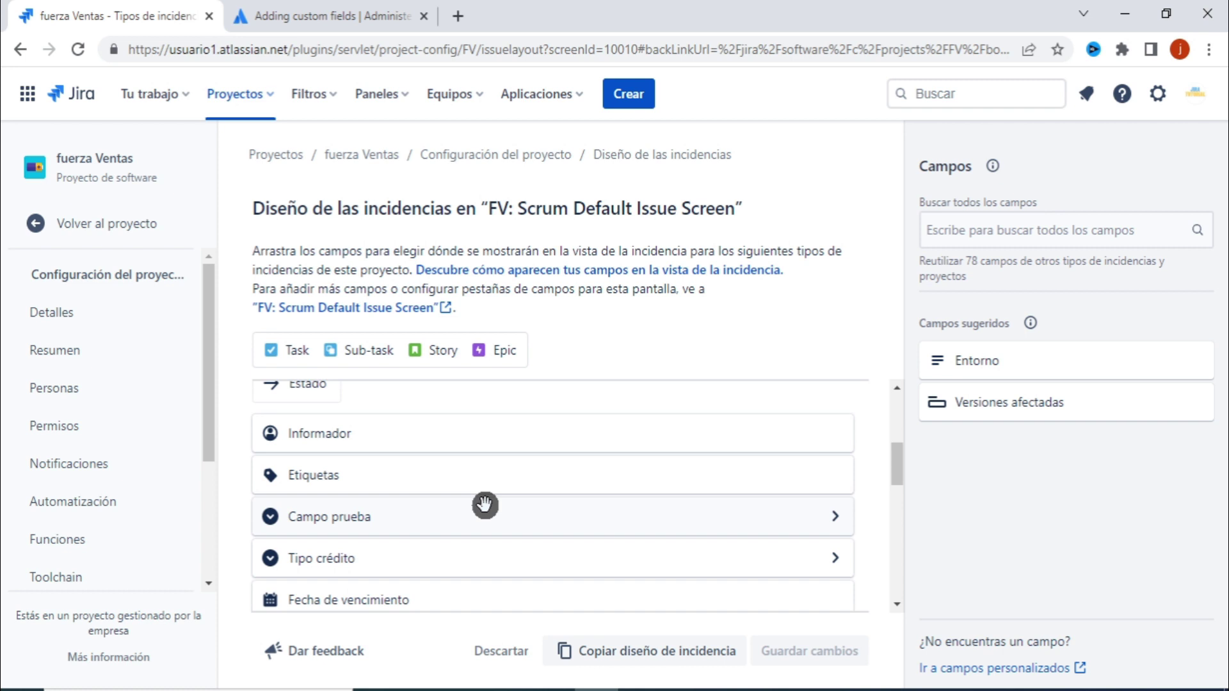
scroll(484, 505, "up", 2)
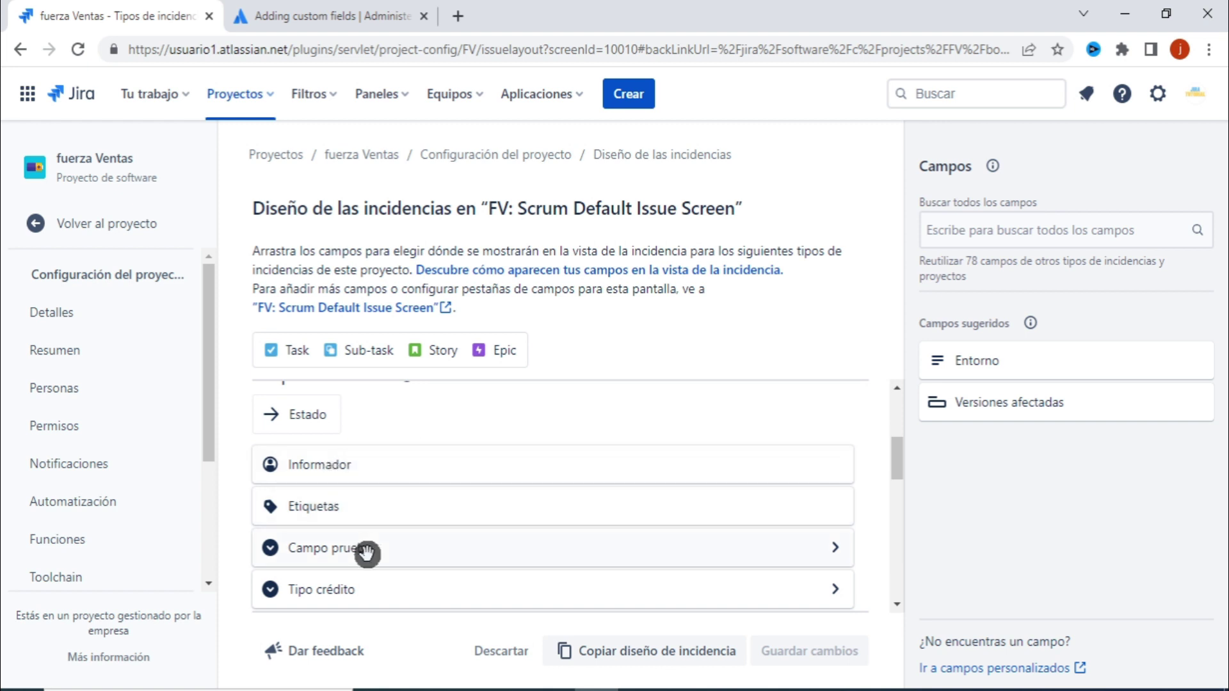
left_click(96, 221)
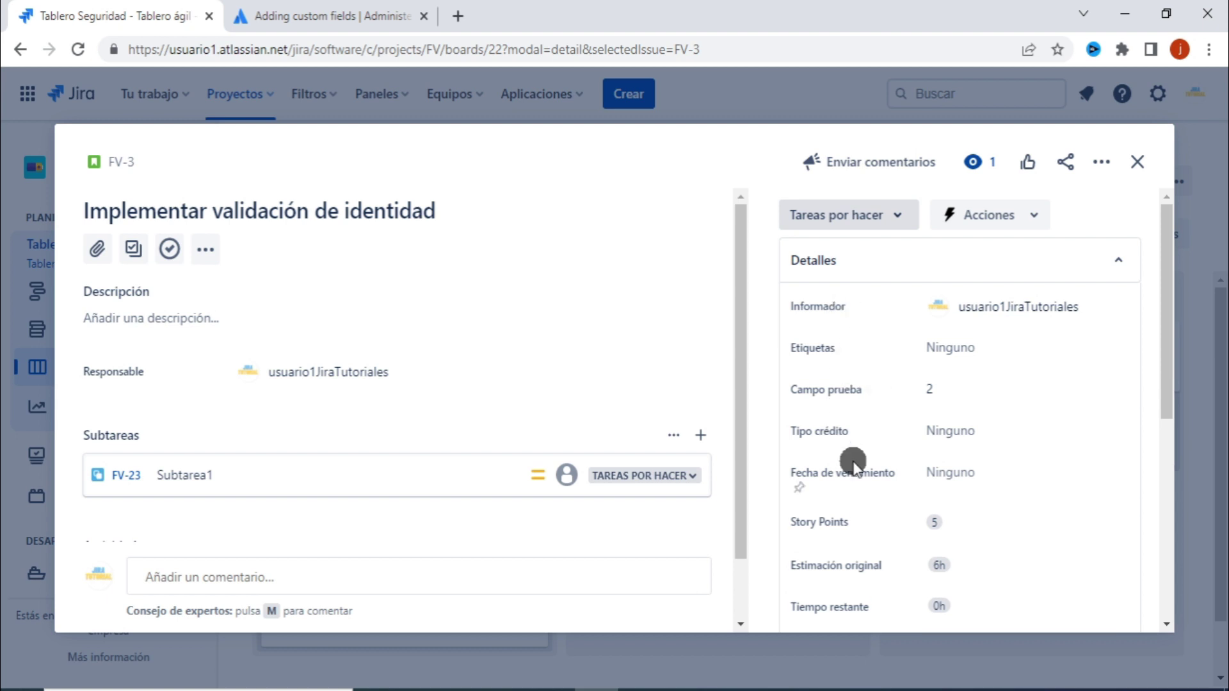
scroll(1082, 467, "down", 5)
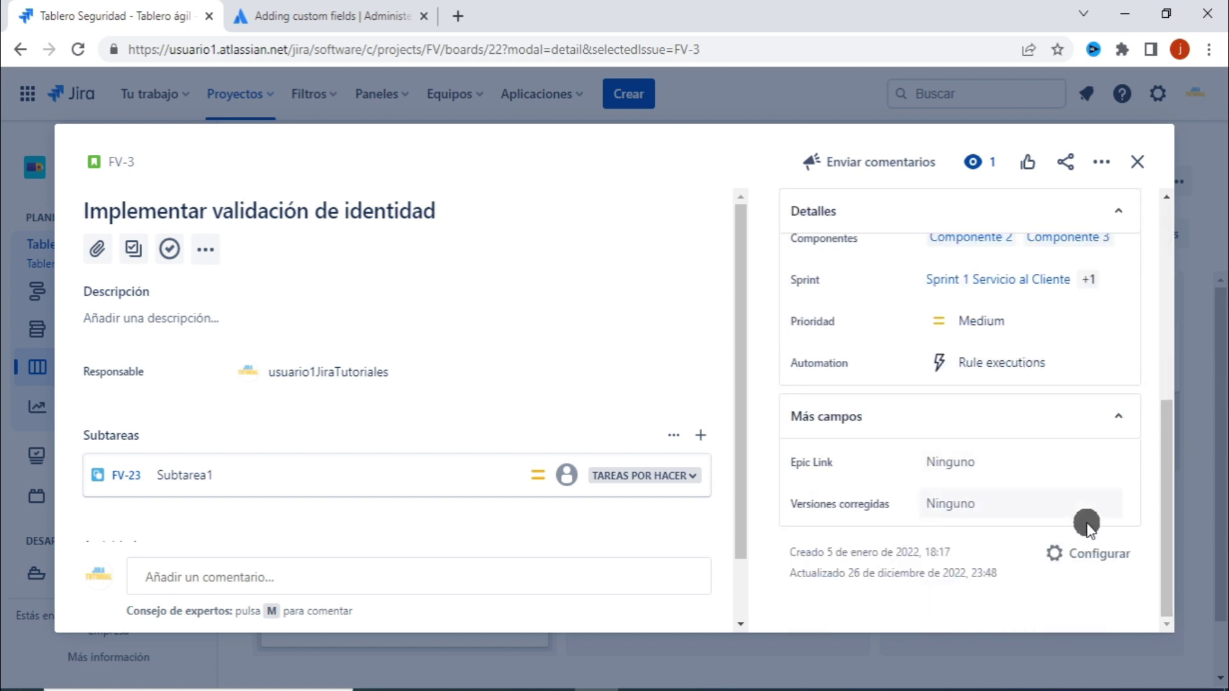
left_click(1096, 556)
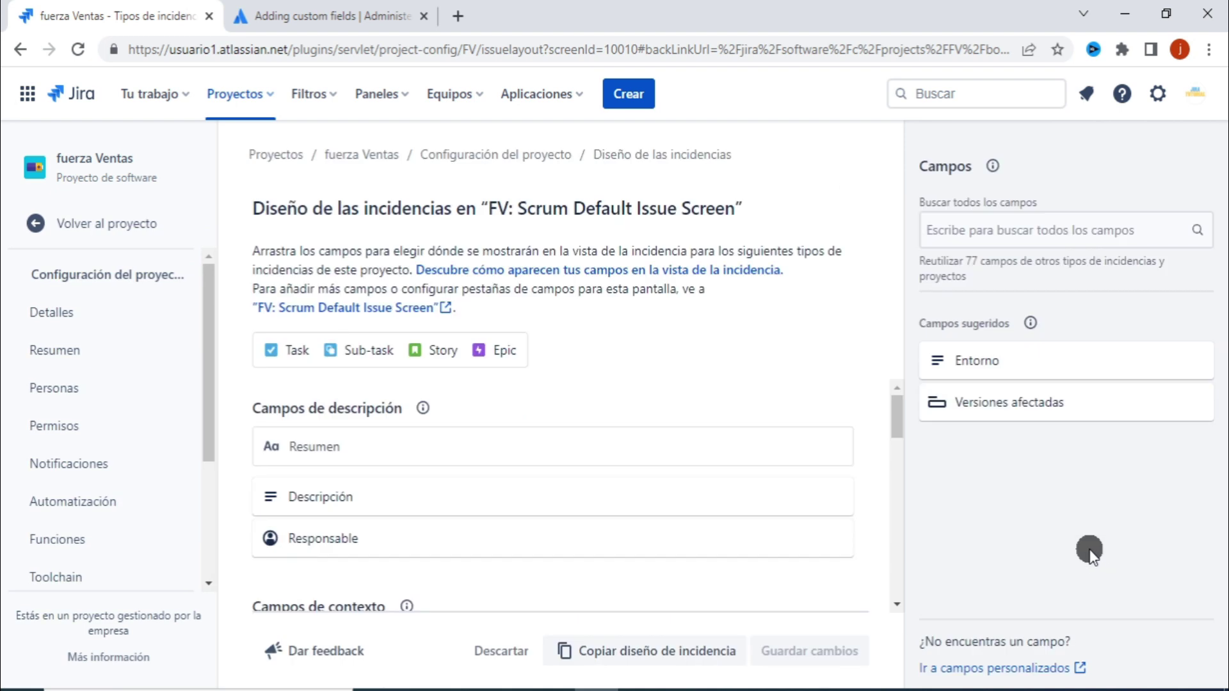
Move Tipo crédito above Informador at the start of the Campos de contexto field list, and save the layout
scroll(586, 510, "down", 2)
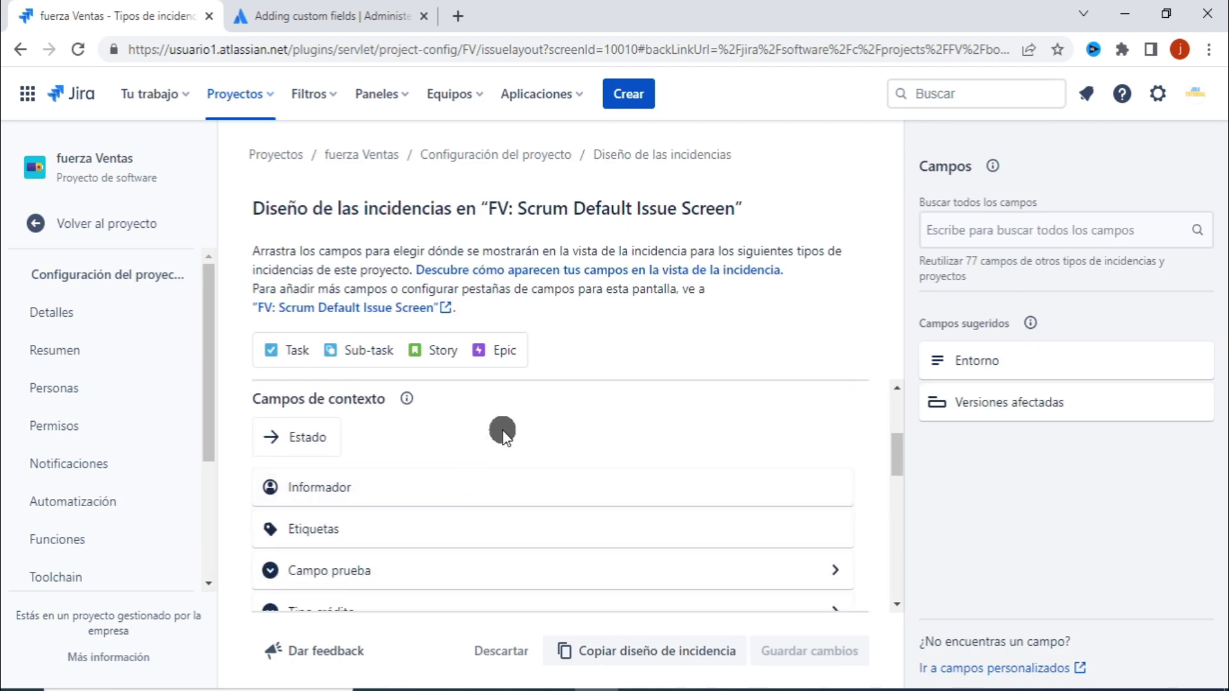
scroll(502, 430, "down", 1)
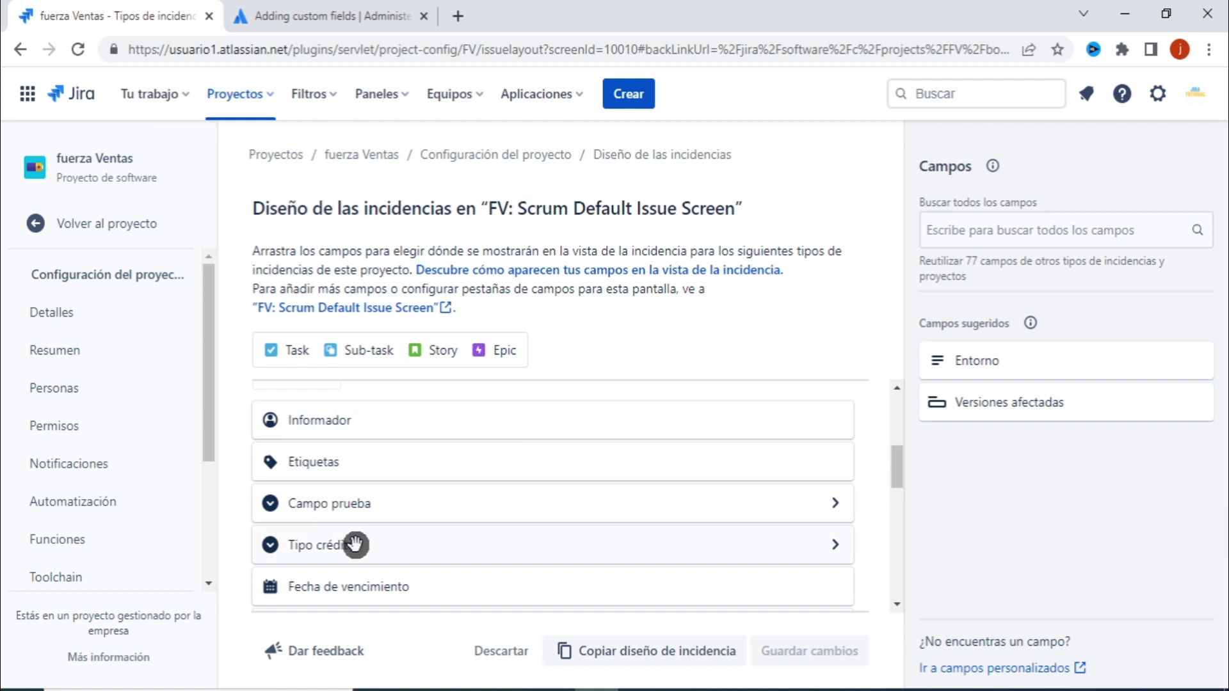
left_click_drag(355, 530, 357, 420)
scroll(589, 463, "down", 3)
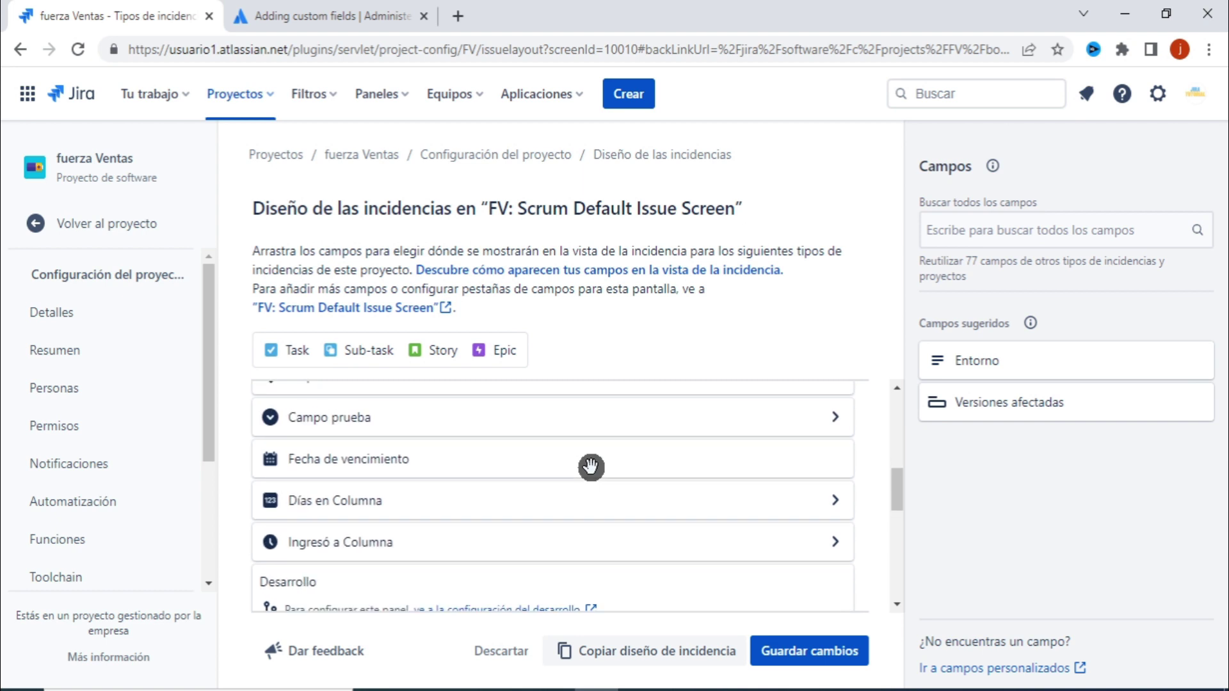
left_click(809, 659)
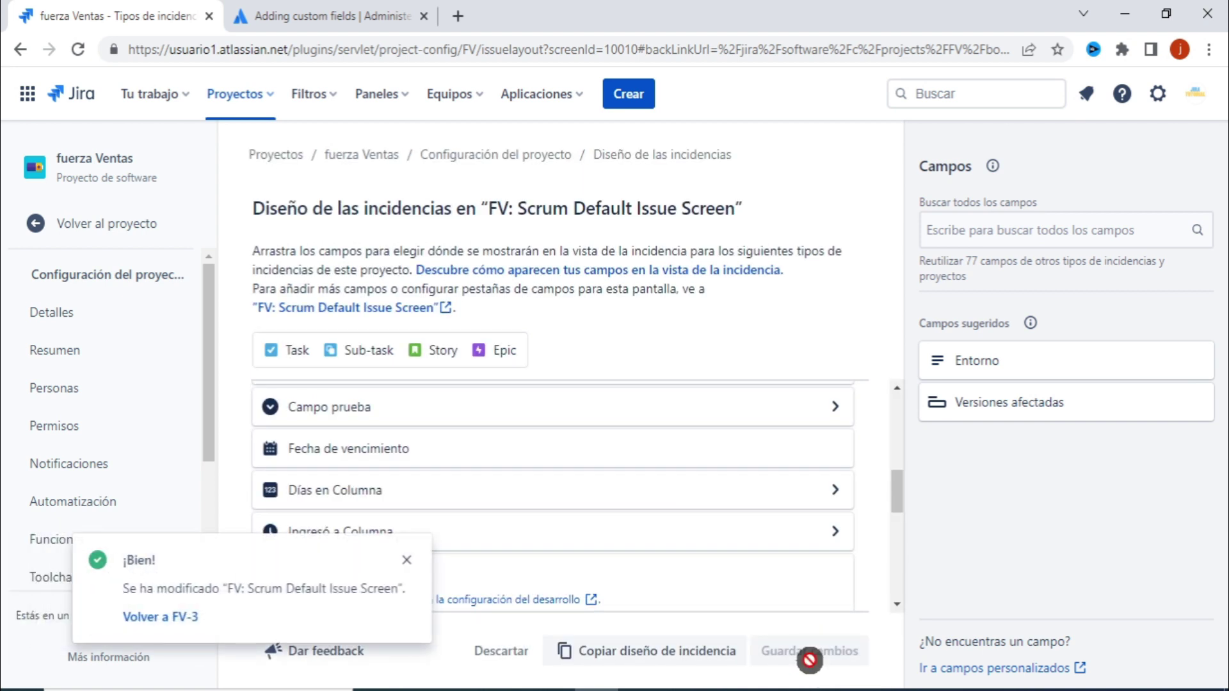
left_click(406, 560)
Open issue FV-3 from the sprint board and examine its field order and the available status transitions
left_click(90, 226)
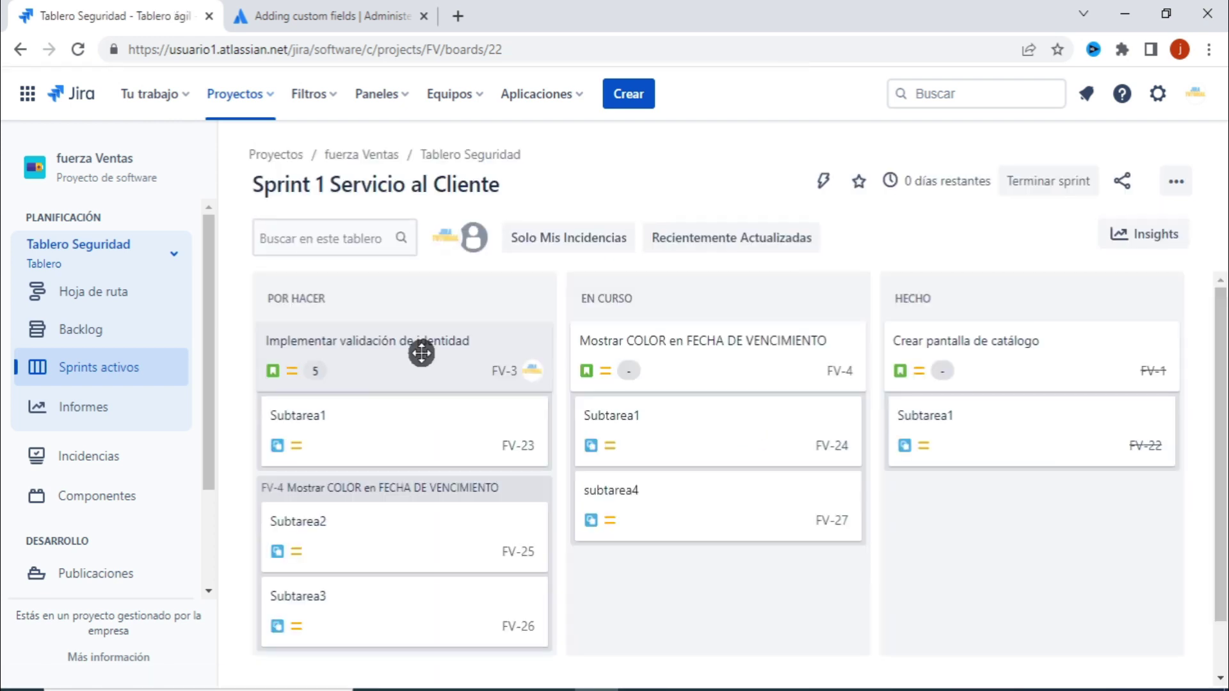
left_click(424, 351)
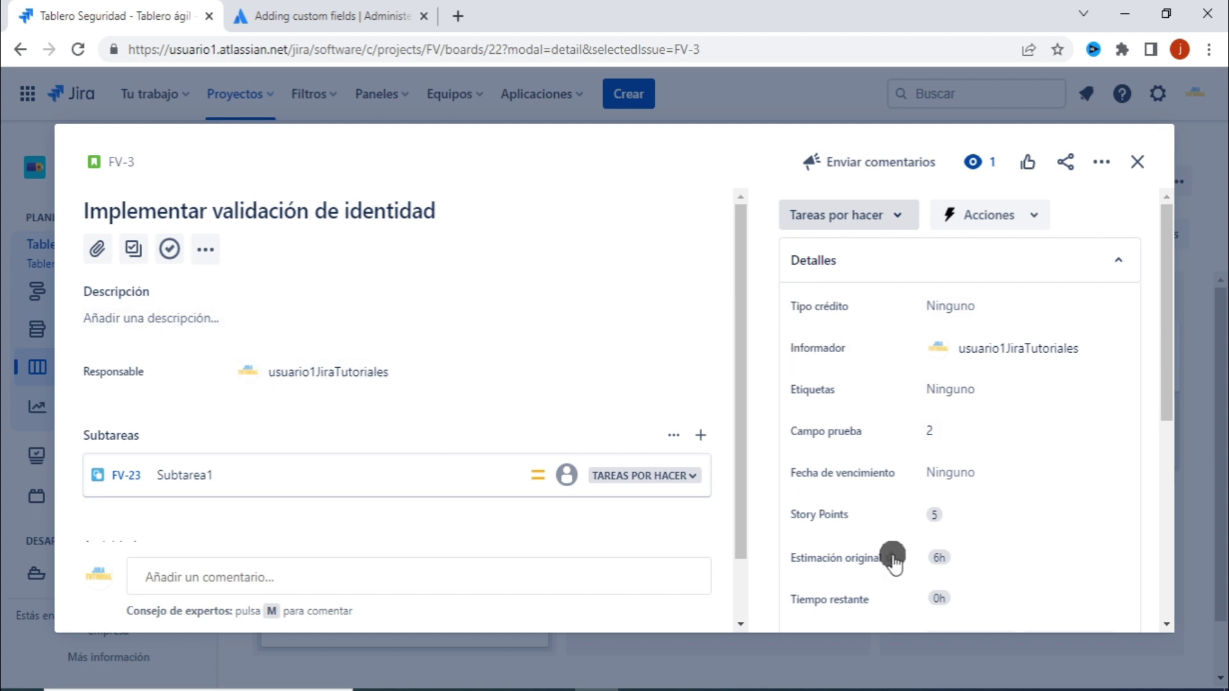
scroll(891, 557, "down", 3)
scroll(909, 422, "down", 3)
scroll(831, 420, "up", 5)
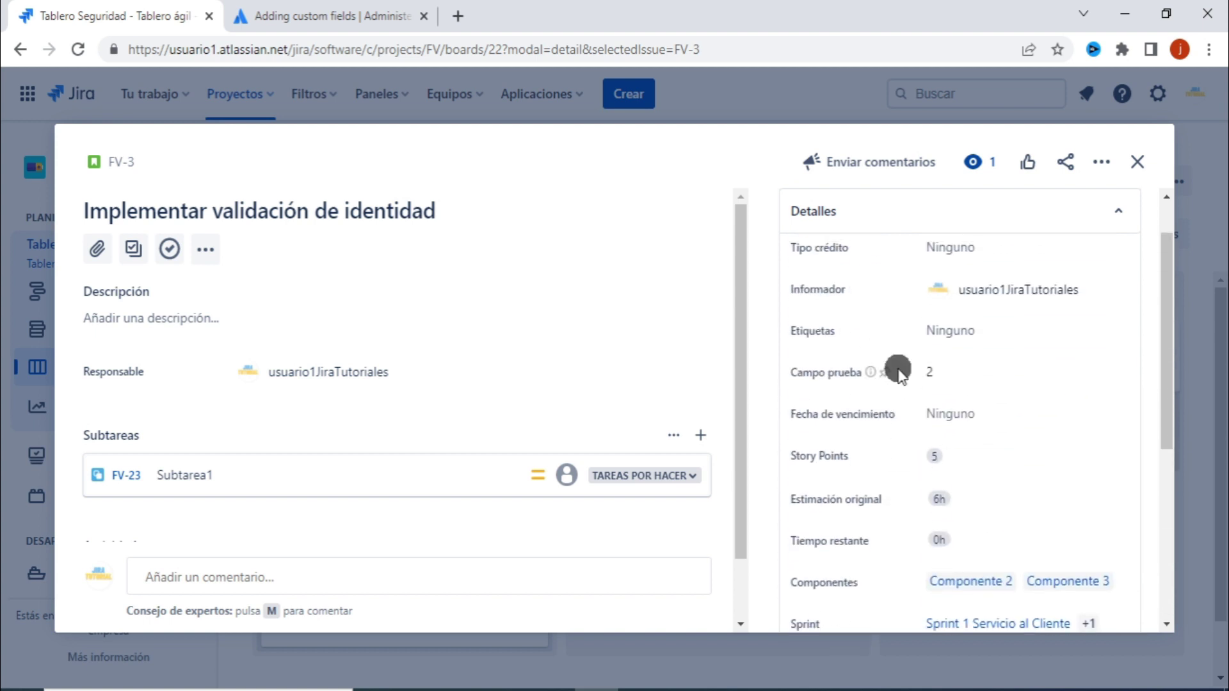
scroll(898, 370, "up", 2)
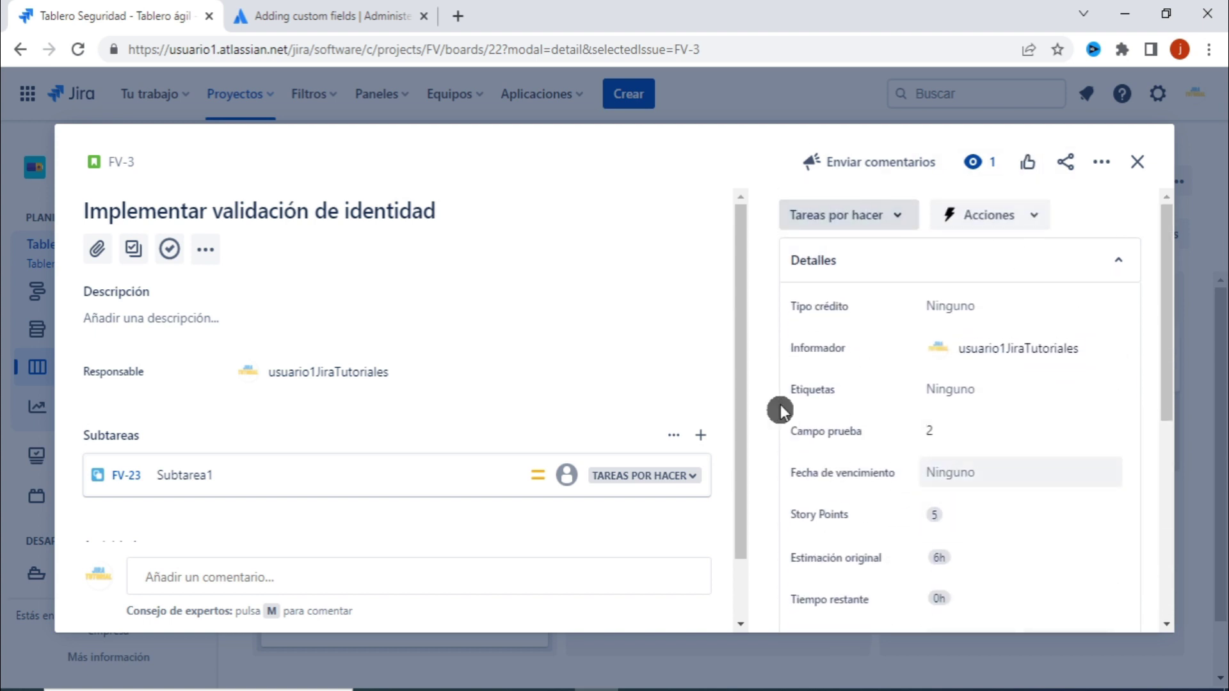
left_click(877, 219)
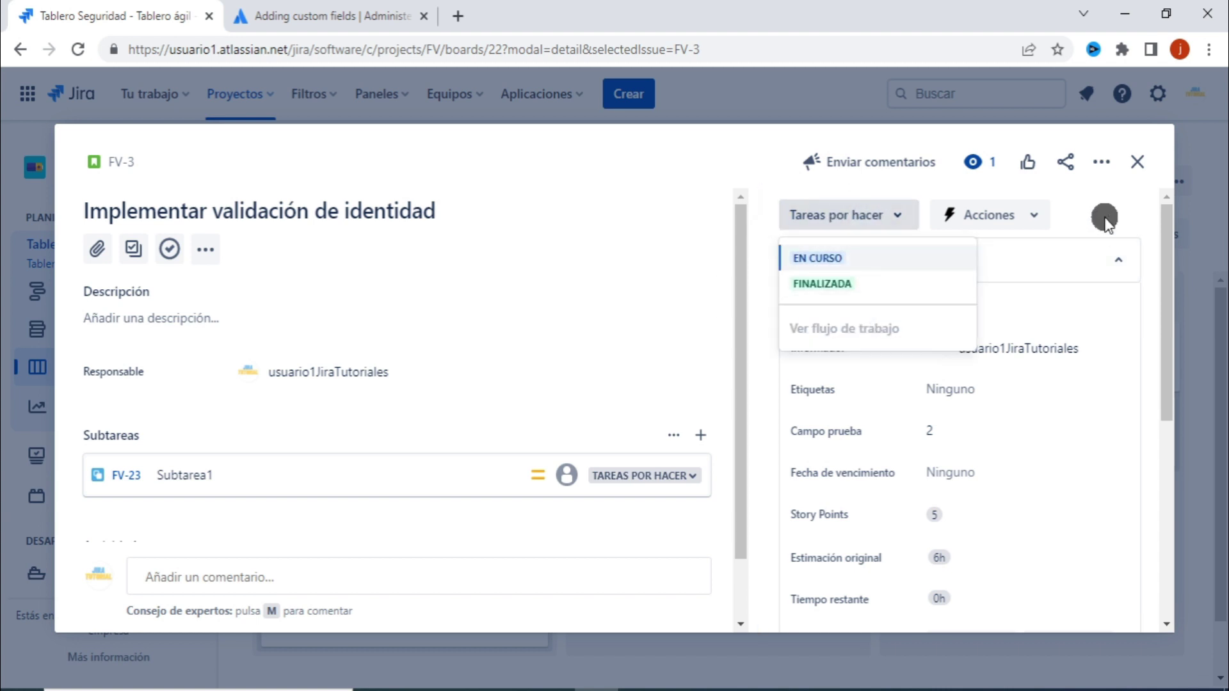
left_click(1089, 203)
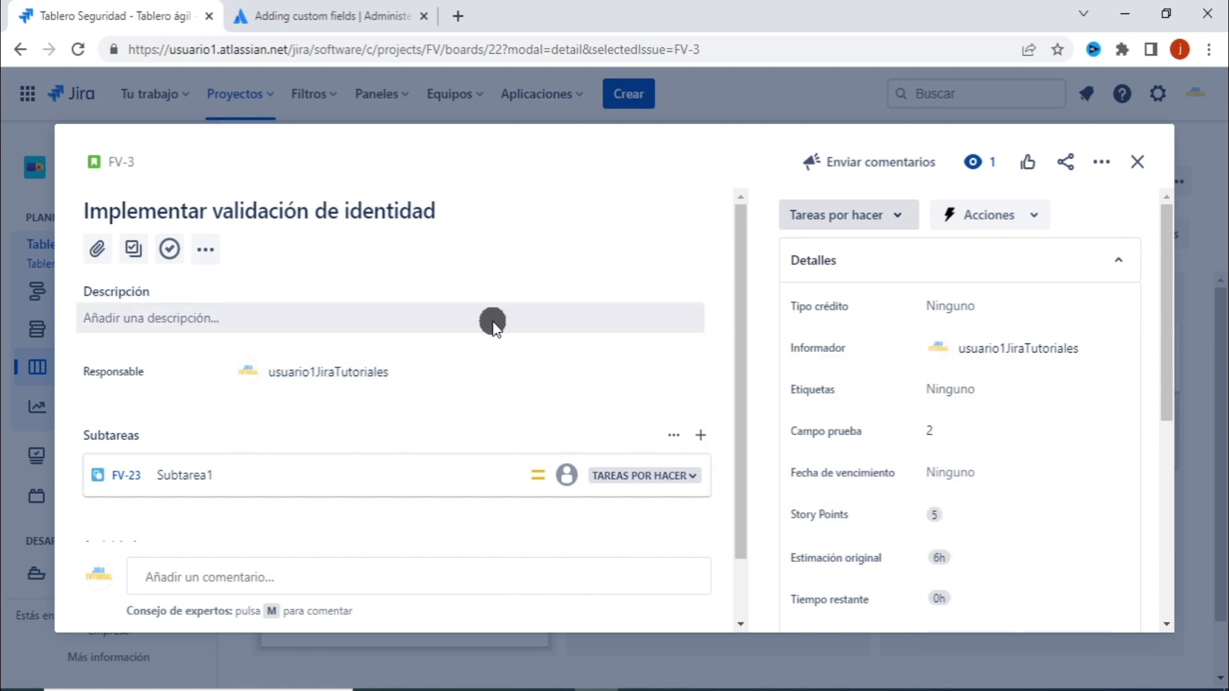
Open the issue layout configuration from FV-3 and move Responsable from Campos de descripción to the start of the Campos de contexto list
scroll(1136, 368, "down", 5)
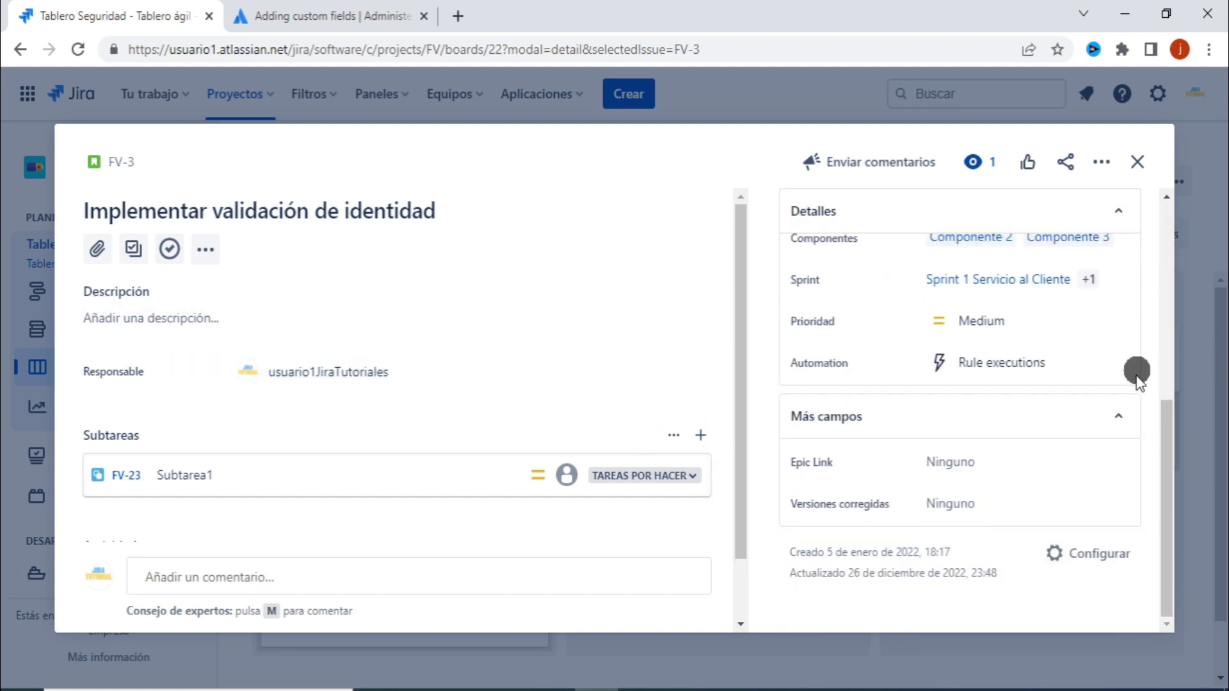
left_click(1088, 555)
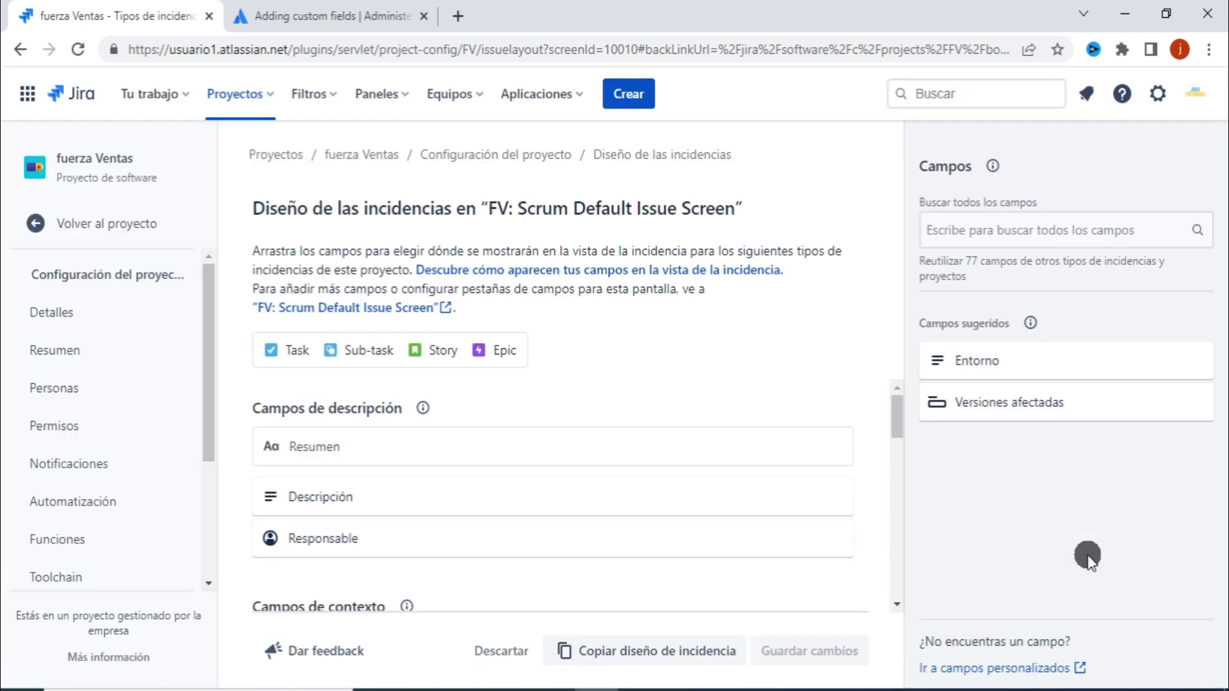
scroll(597, 478, "down", 2)
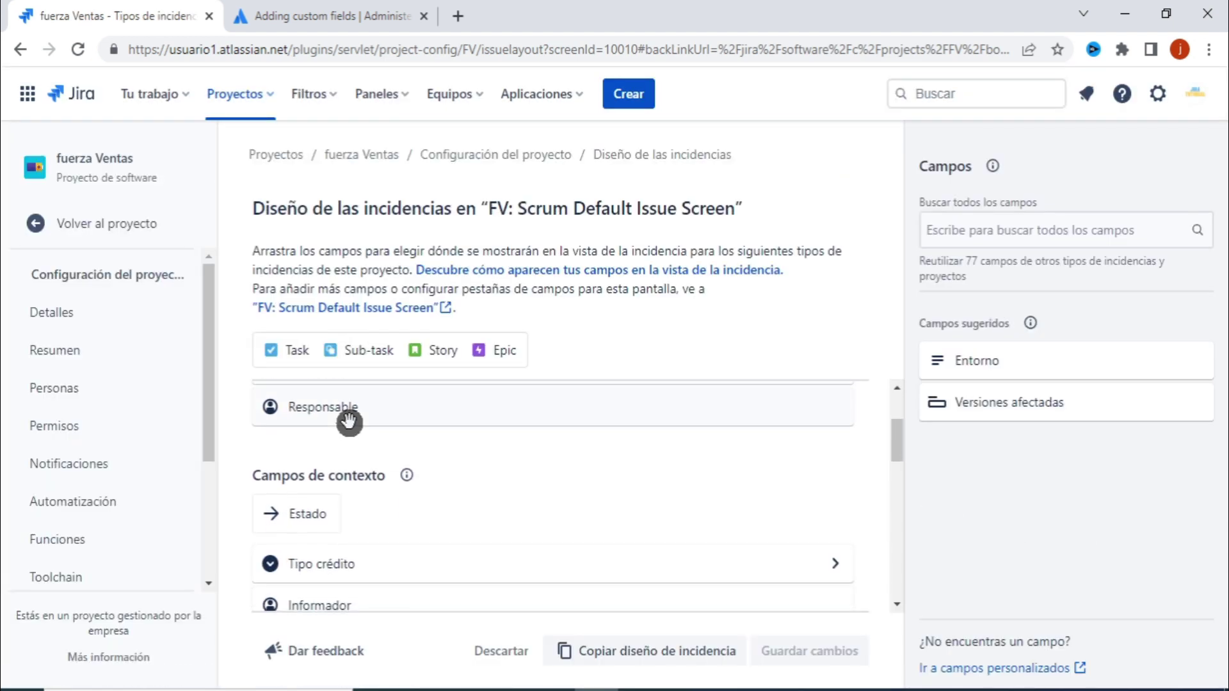
left_click_drag(396, 403, 388, 556)
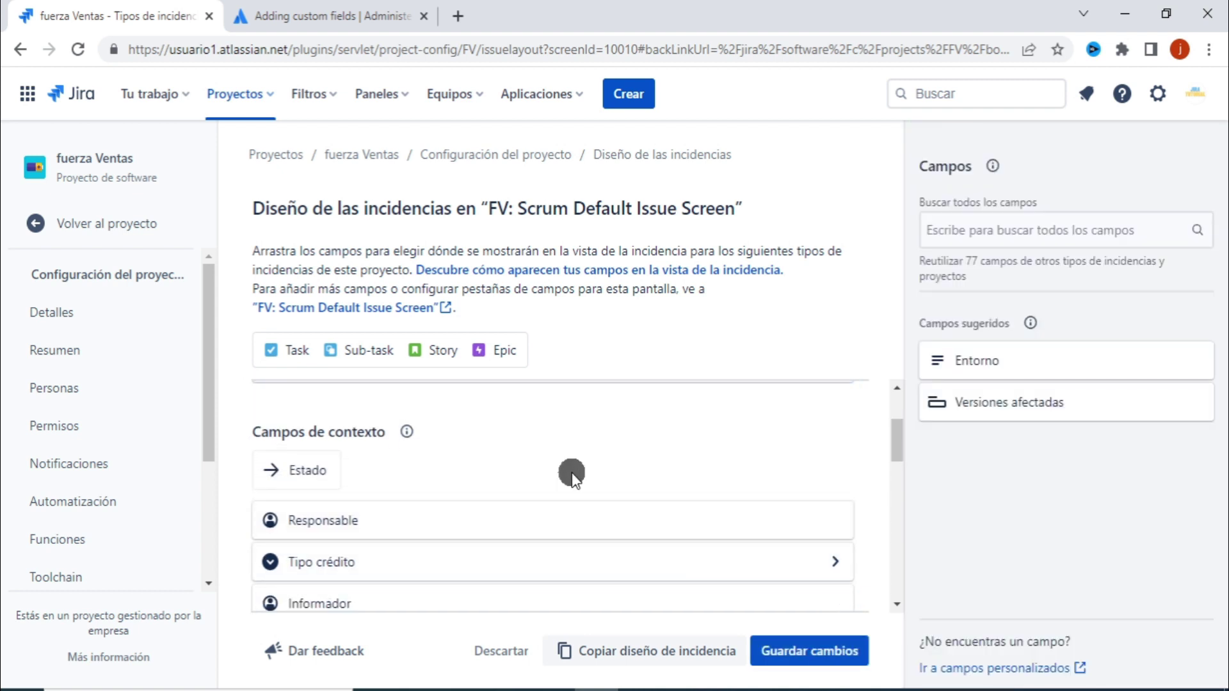
Move Descripción into Campos de contexto, just above Responsable, and save the layout
scroll(572, 473, "up", 2)
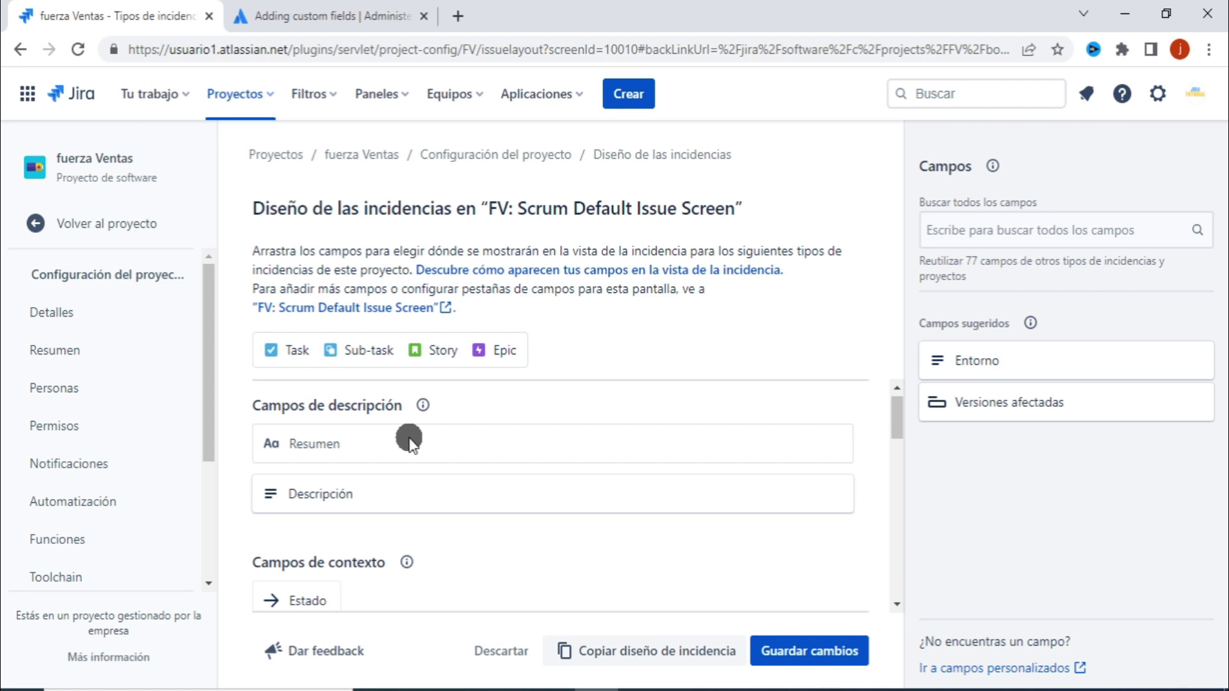
scroll(410, 443, "down", 1)
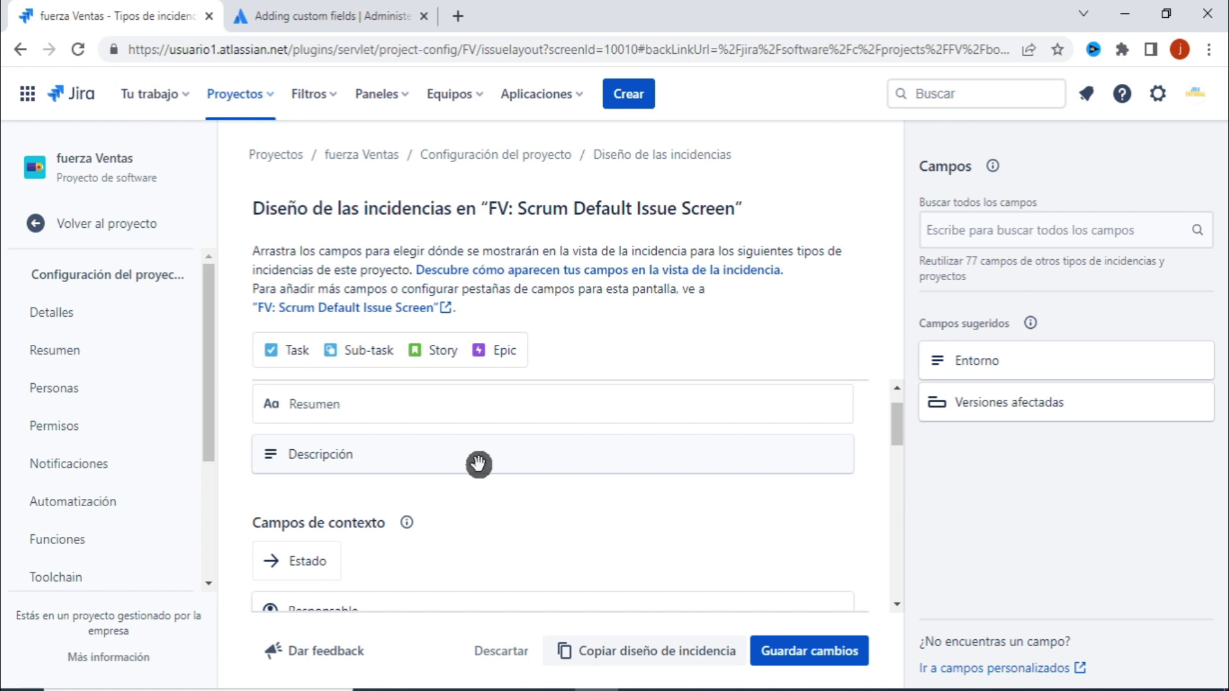
scroll(478, 463, "down", 1)
left_click_drag(410, 426, 409, 454)
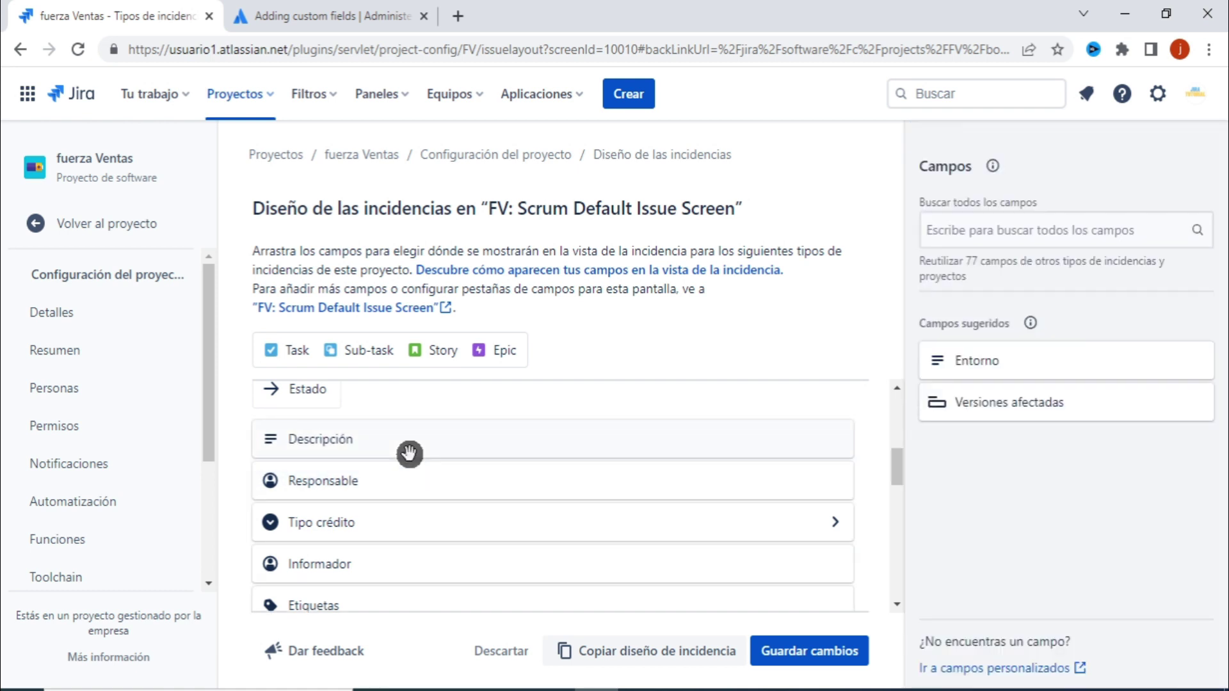
left_click(826, 650)
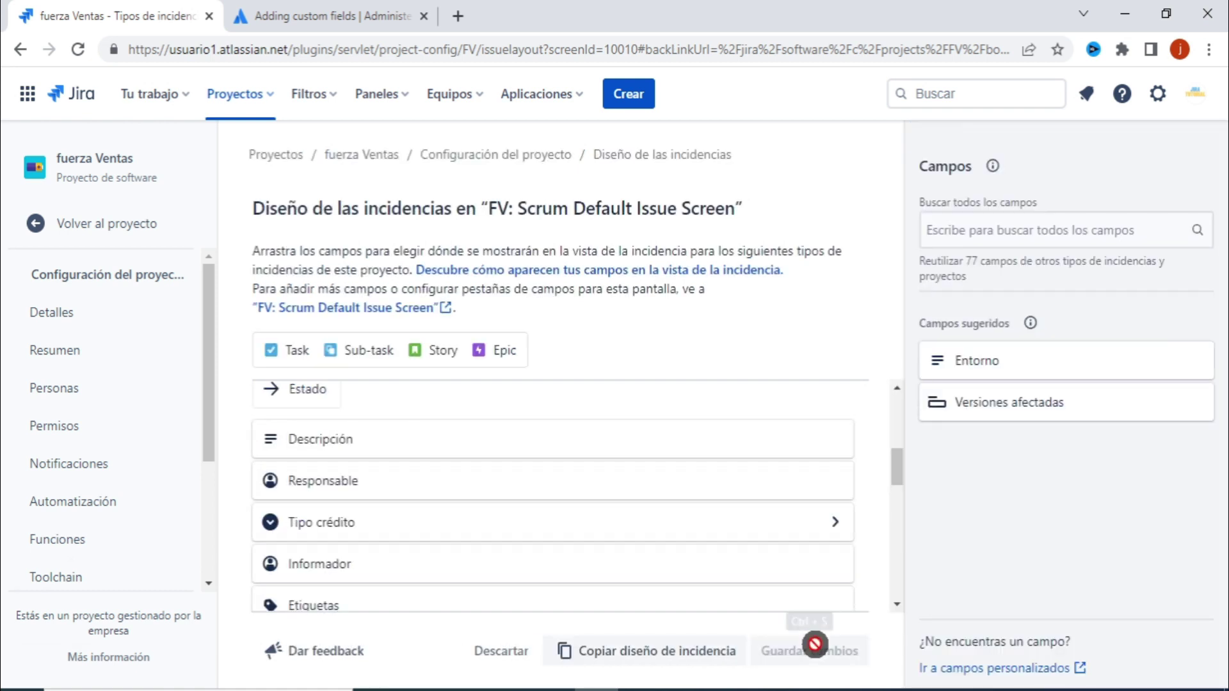
Return to the project, open issue FV-3 and examine the field order in its Detalles section
left_click(113, 227)
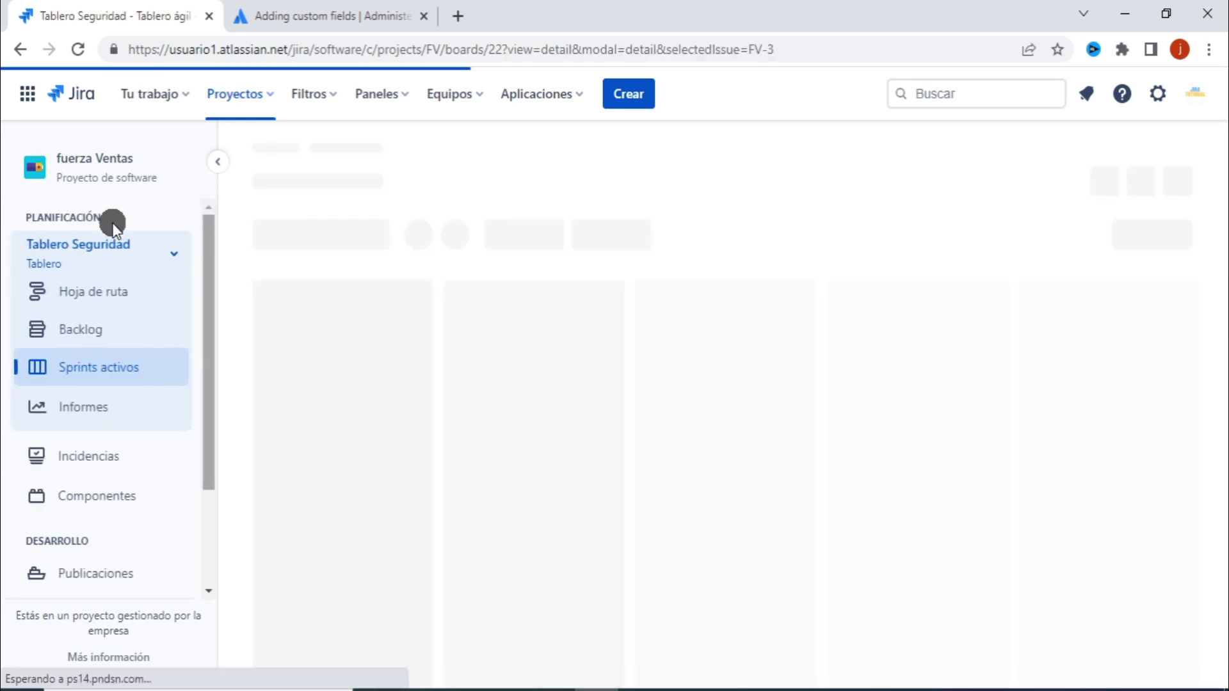
left_click(398, 353)
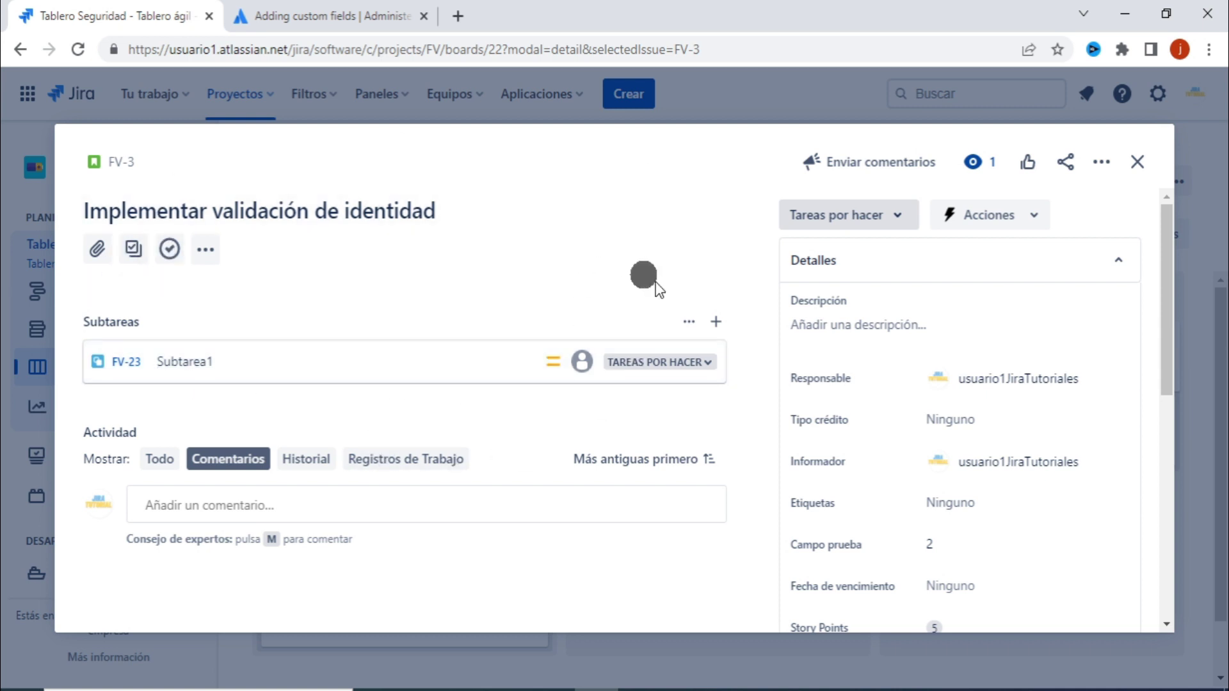
scroll(993, 575, "down", 6)
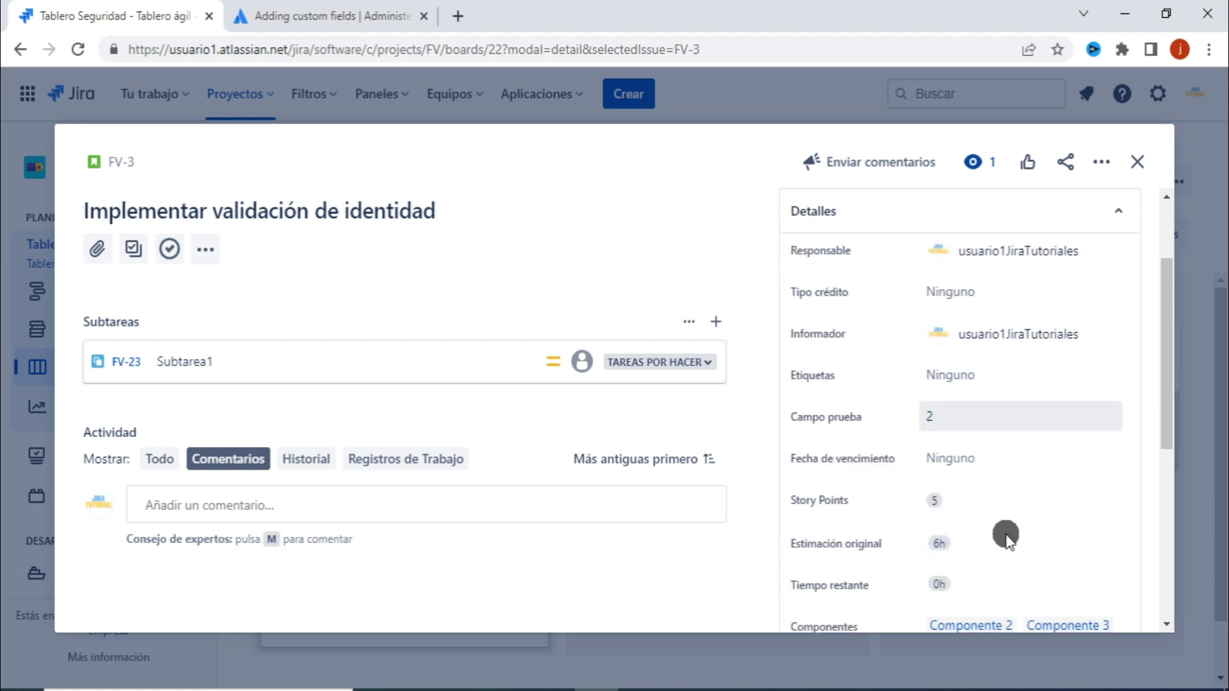
scroll(995, 525, "up", 6)
scroll(1111, 557, "down", 10)
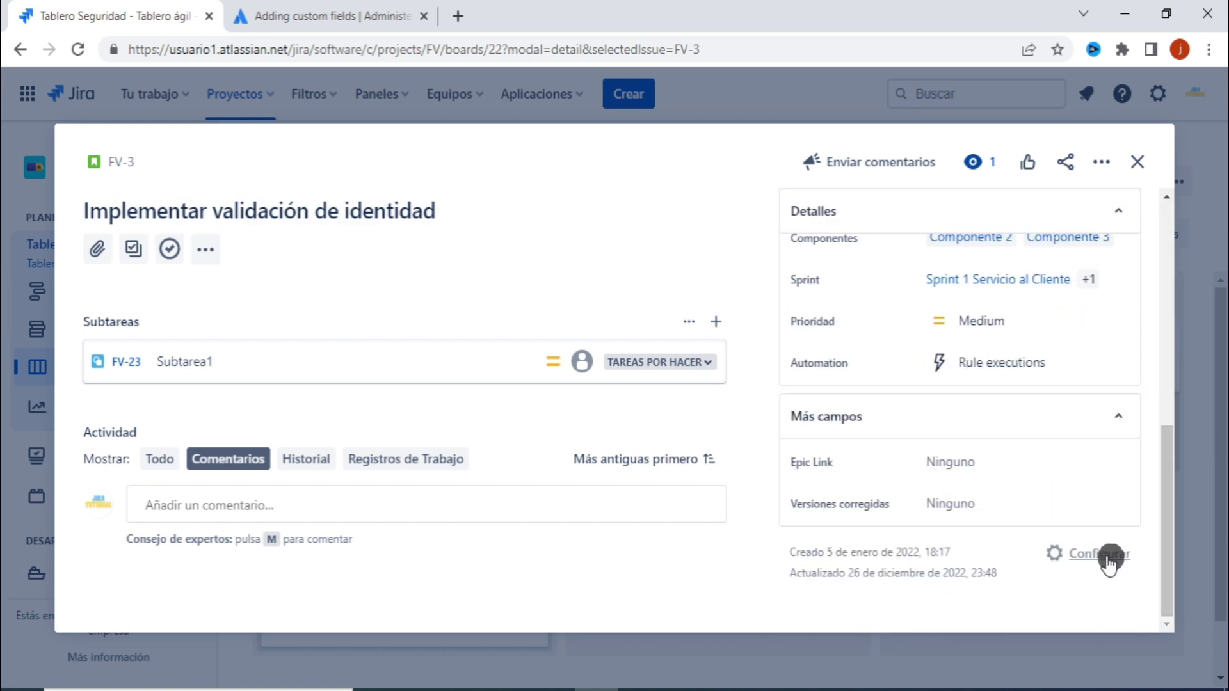
Reopen the issue layout configuration from FV-3 and move Descripción back into Campos de descripción, below Resumen
left_click(1114, 556)
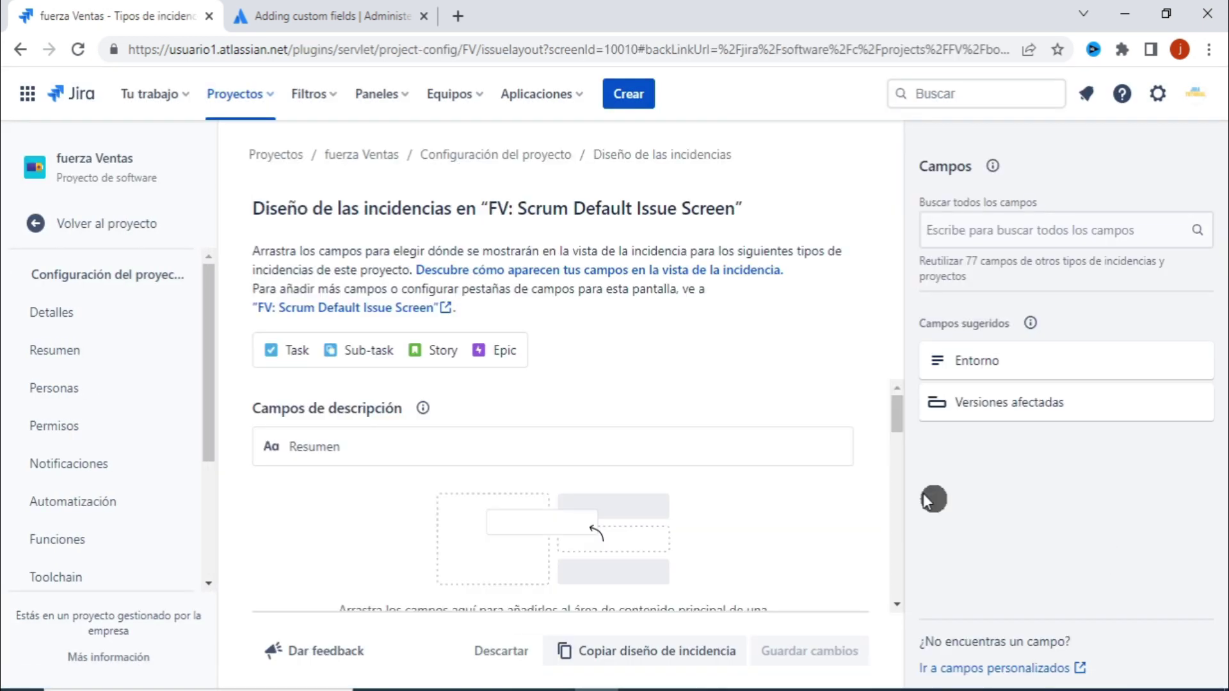
scroll(713, 425, "down", 5)
left_click_drag(358, 490, 356, 541)
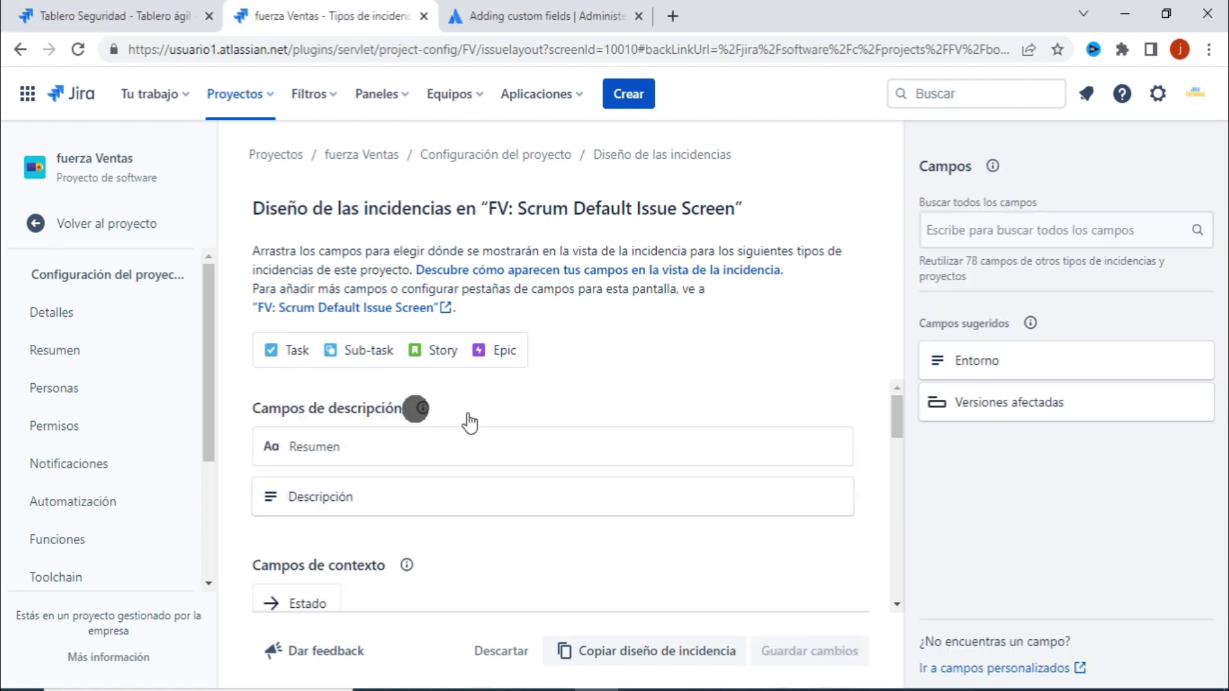
Examine the Campos de contexto list in the issue layout, comparing the fields above and below the hide-when-empty divider
scroll(603, 499, "down", 2)
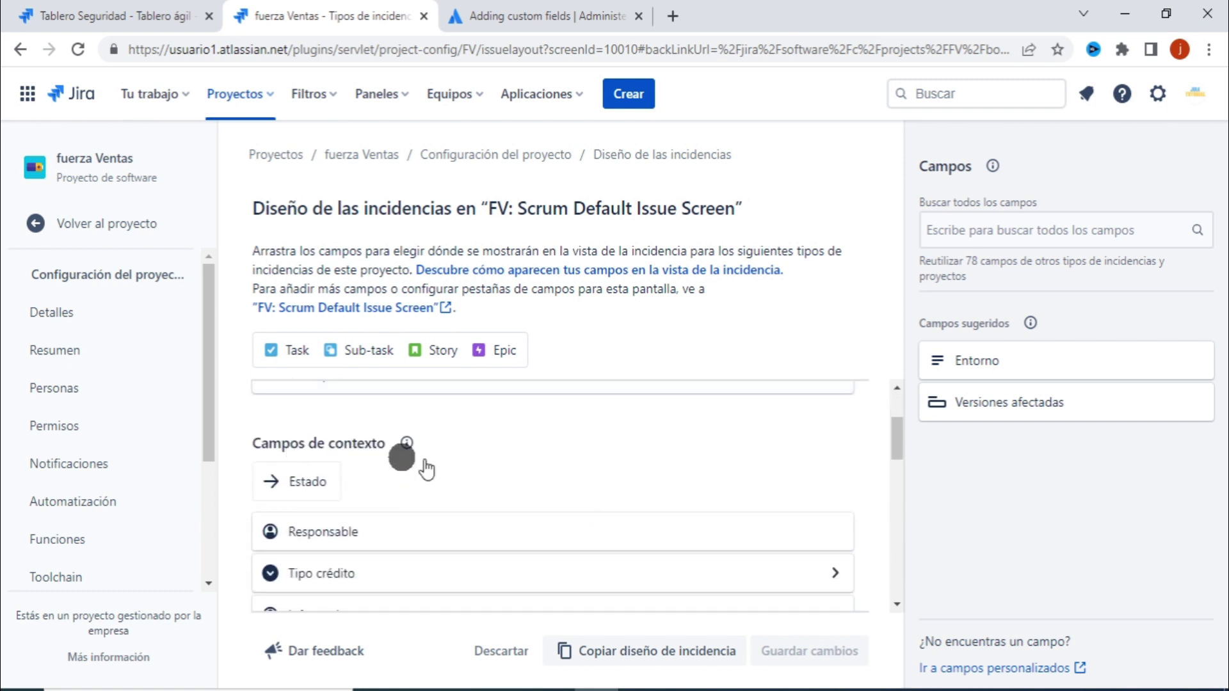
scroll(589, 471, "down", 3)
scroll(728, 493, "down", 5)
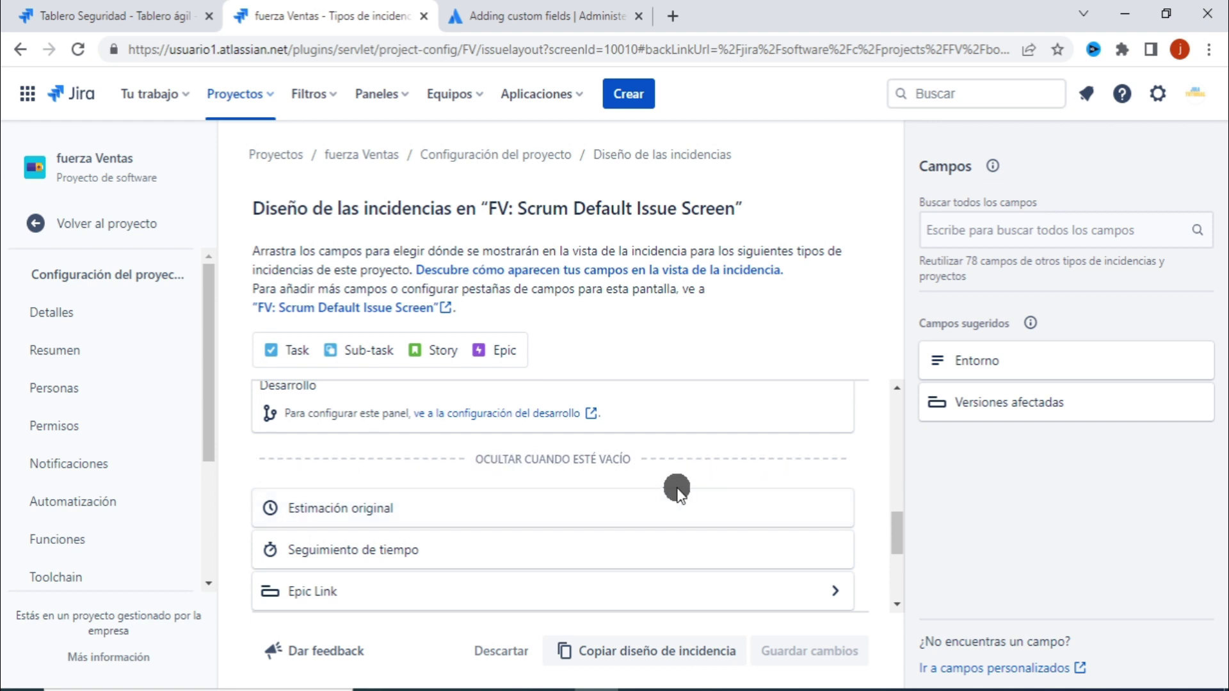
scroll(677, 494, "down", 1)
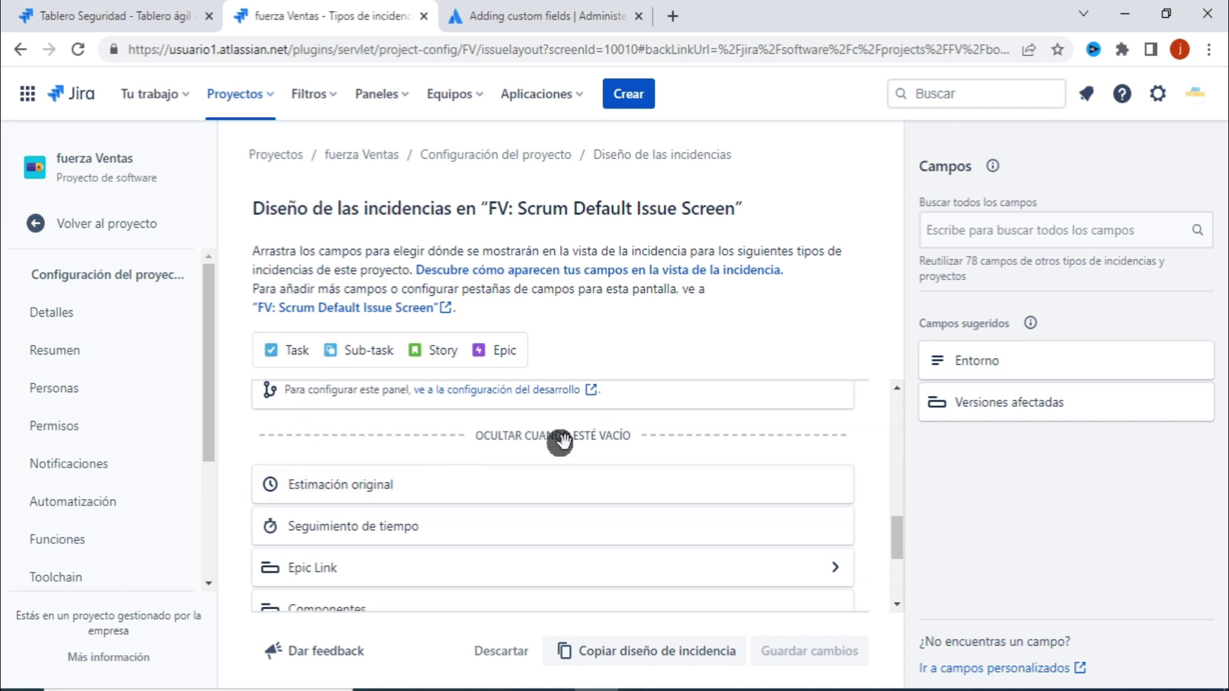
scroll(701, 462, "down", 3)
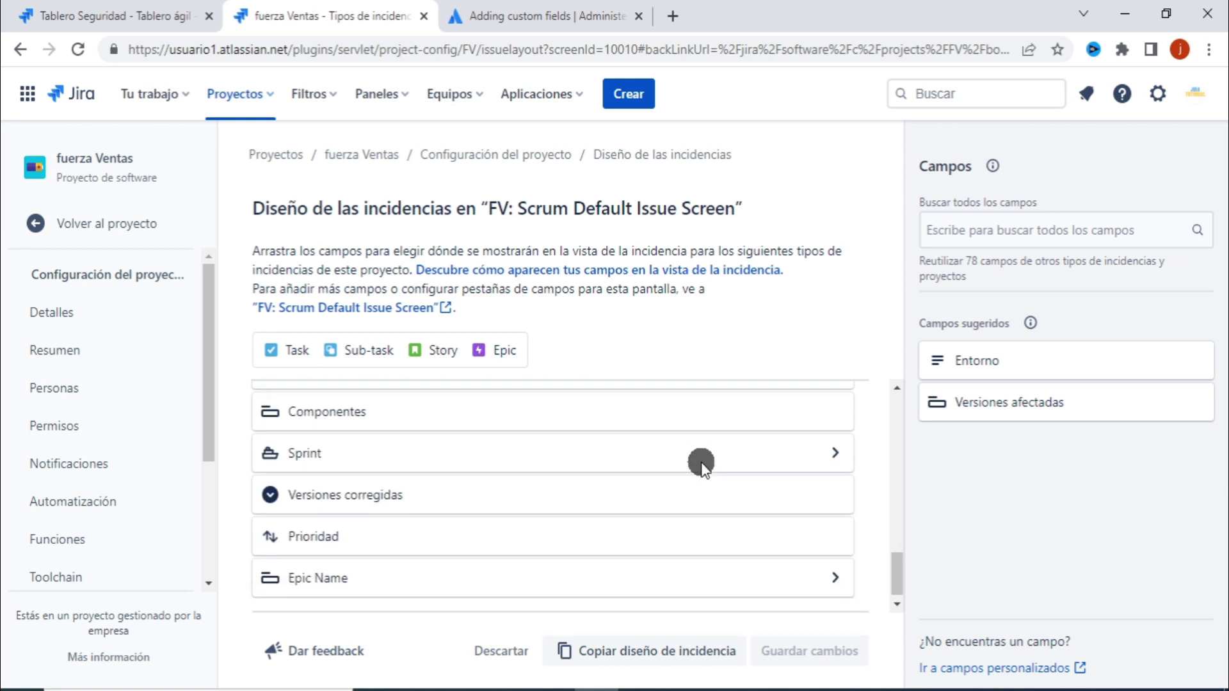
scroll(701, 465, "up", 4)
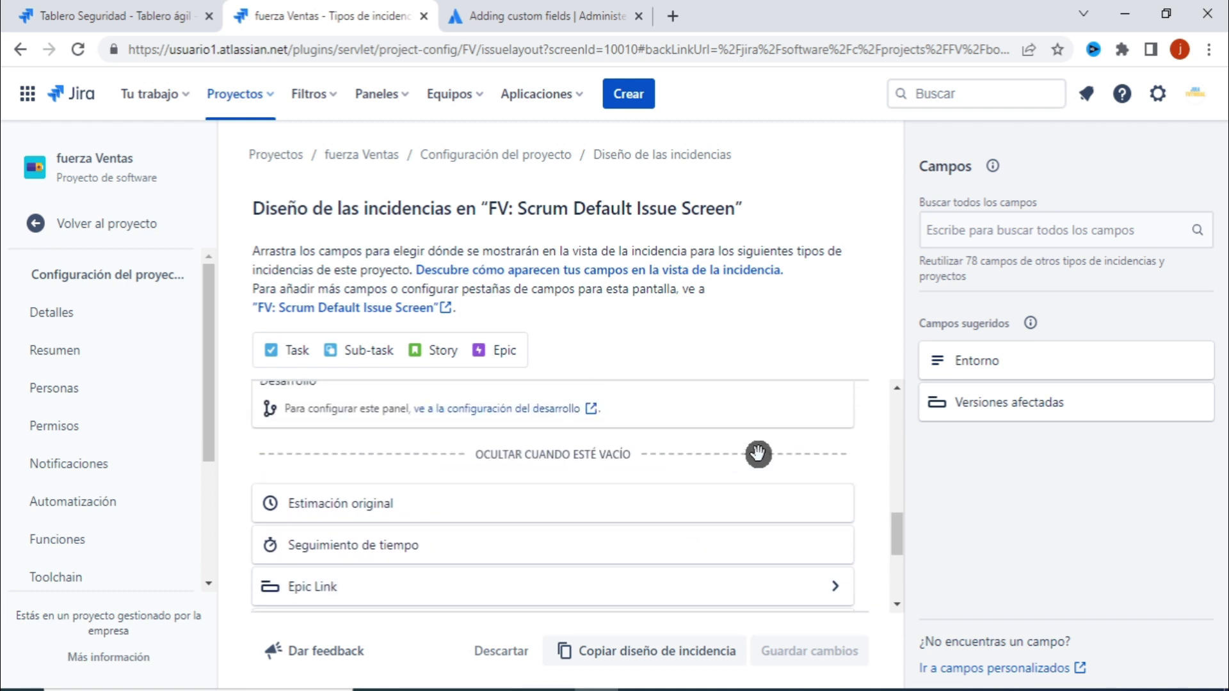
scroll(757, 453, "down", 1)
scroll(757, 453, "up", 10)
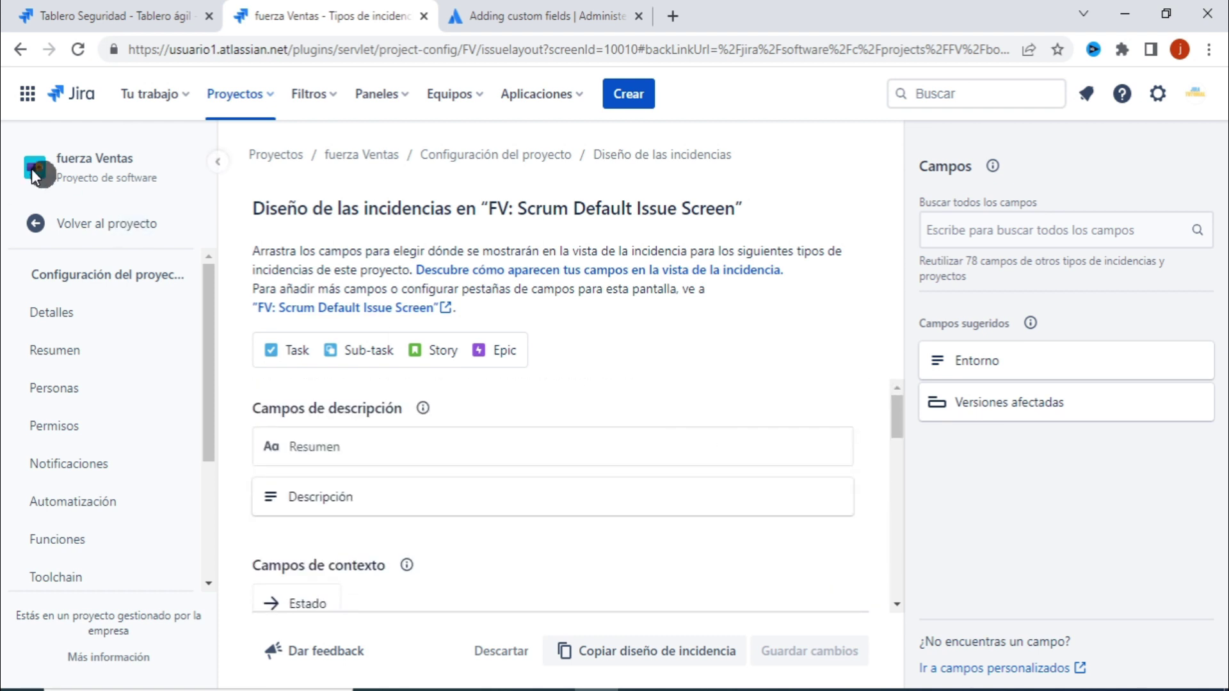
Return to issue FV-3, collapse its Detalles and Más campos sections, and expand Detalles again
left_click(140, 238)
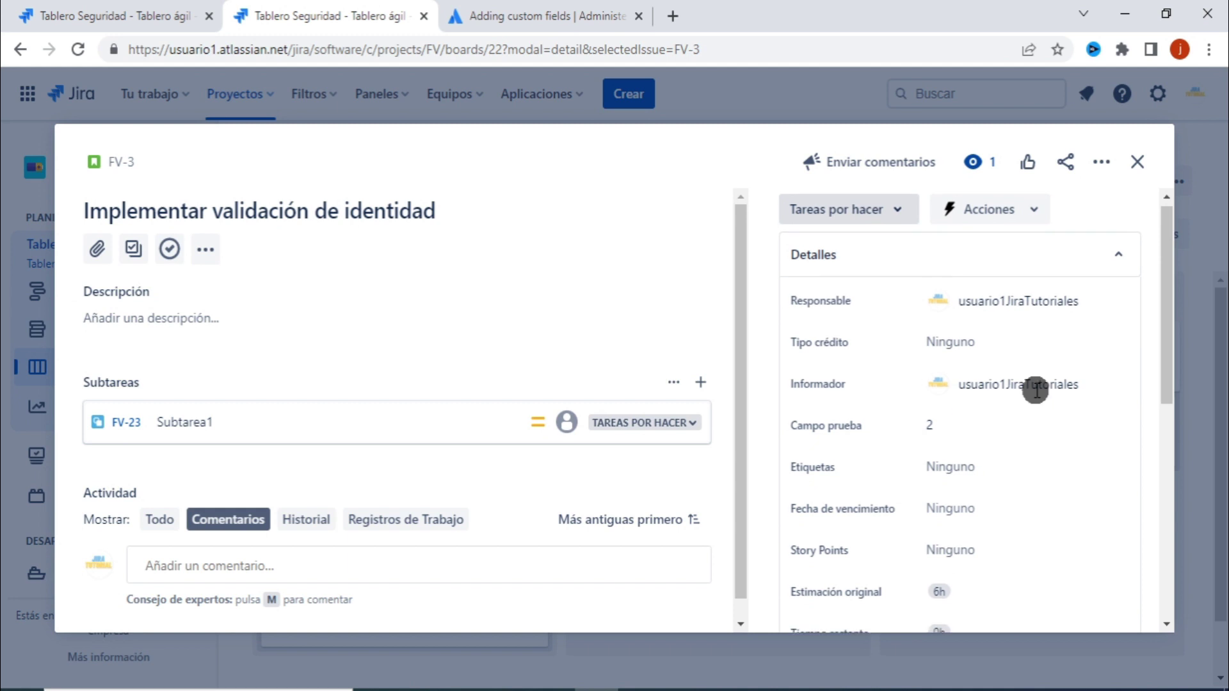
mouse_move(1031, 390)
scroll(1035, 391, "down", 1)
scroll(1037, 394, "up", 1)
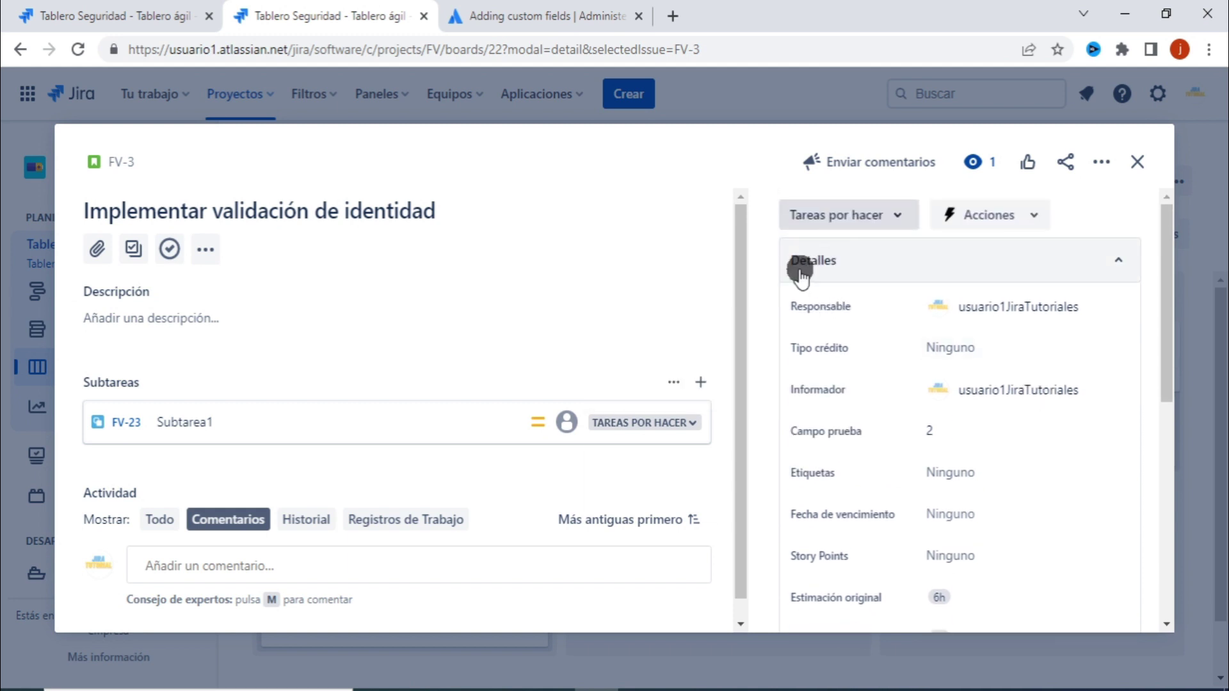
left_click(1119, 259)
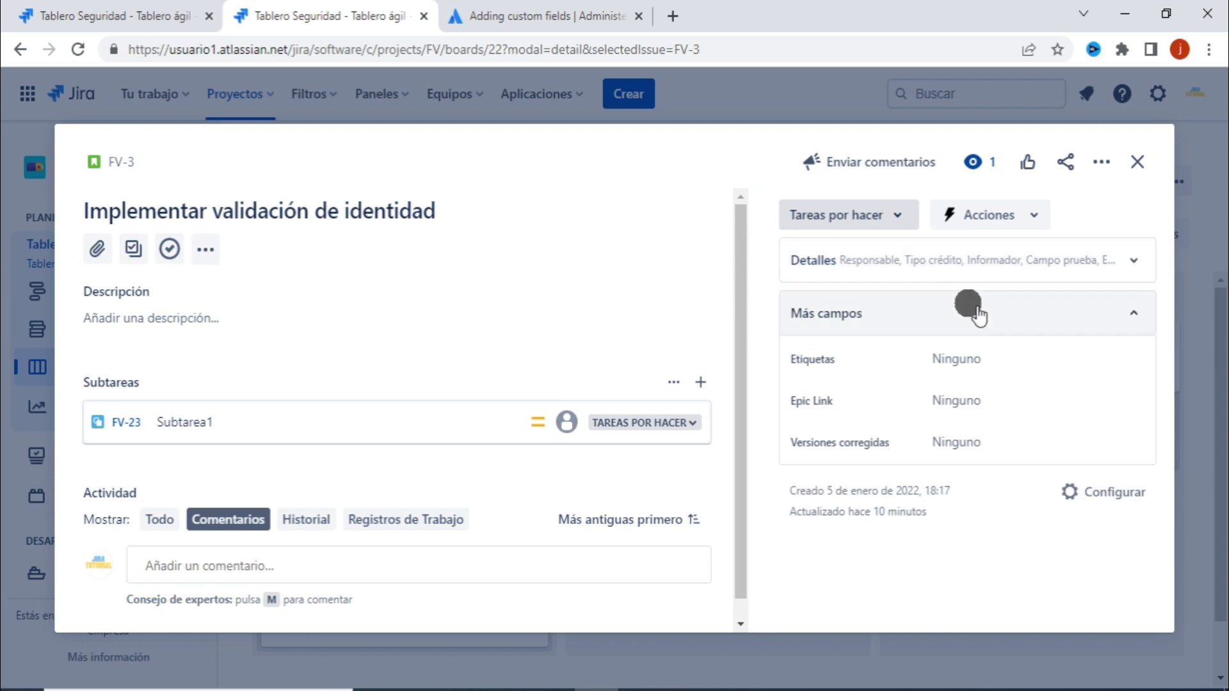
left_click(1137, 317)
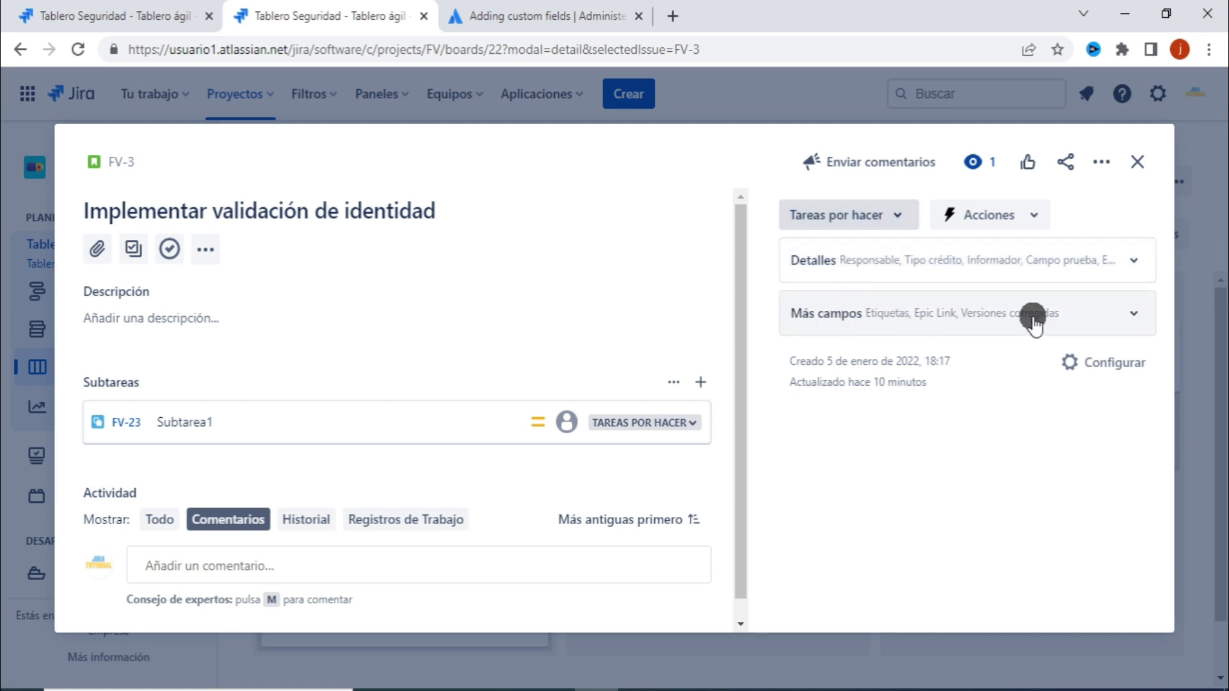
left_click(1133, 260)
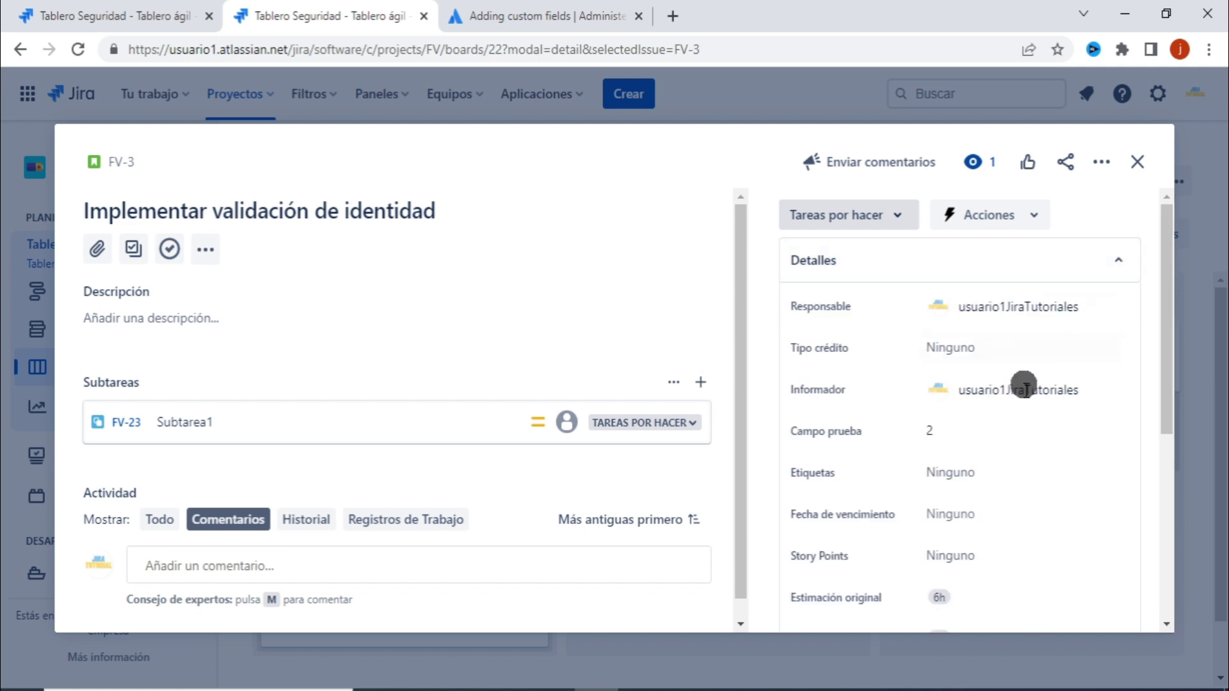
Examine the empty and filled fields under Detalles in FV-3, and expand and collapse Más campos to compare its fields
scroll(1024, 390, "down", 1)
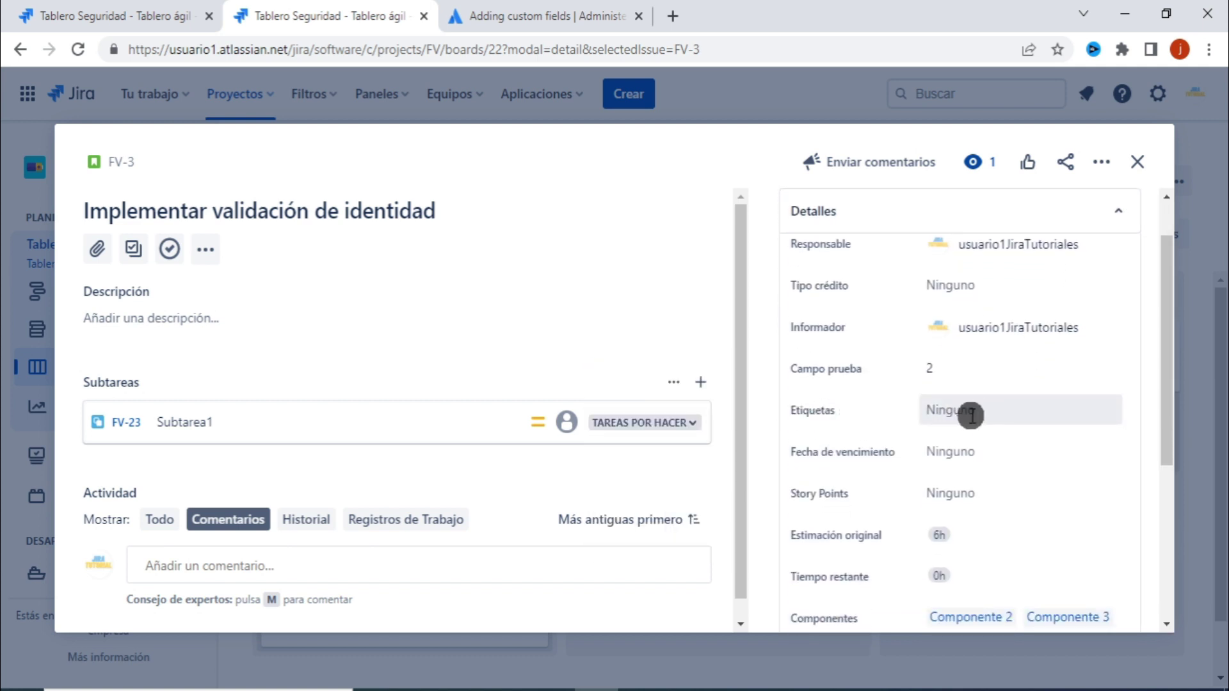
scroll(1135, 395, "down", 5)
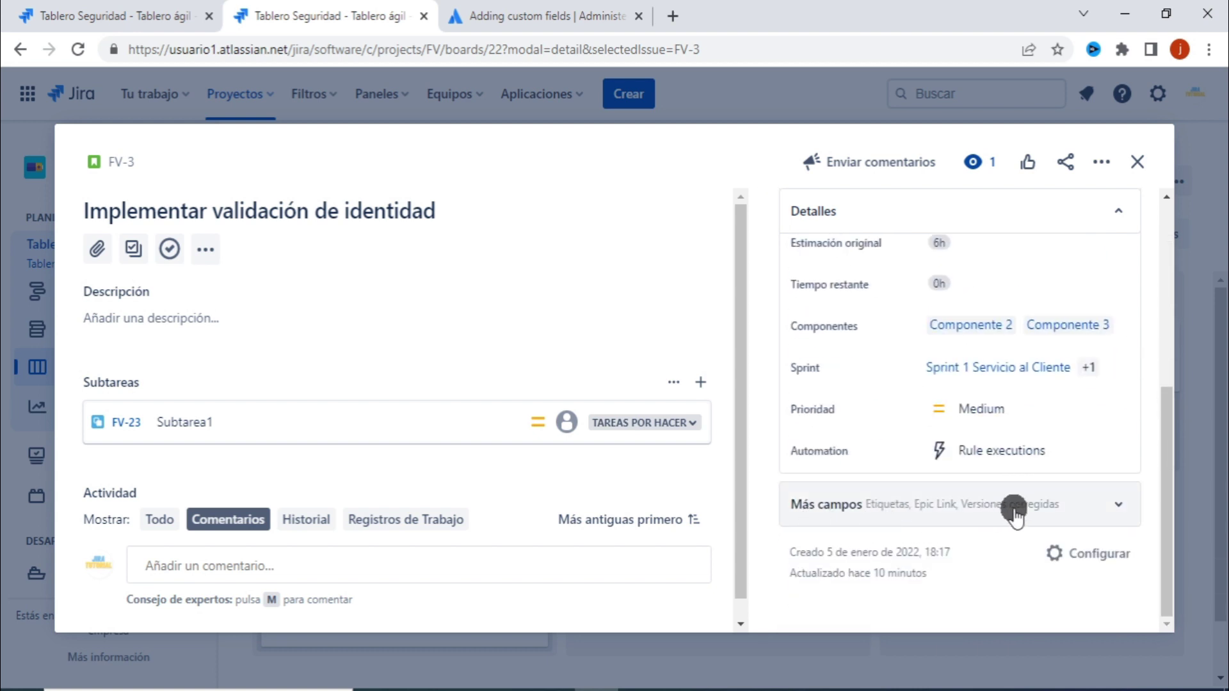
left_click(1119, 504)
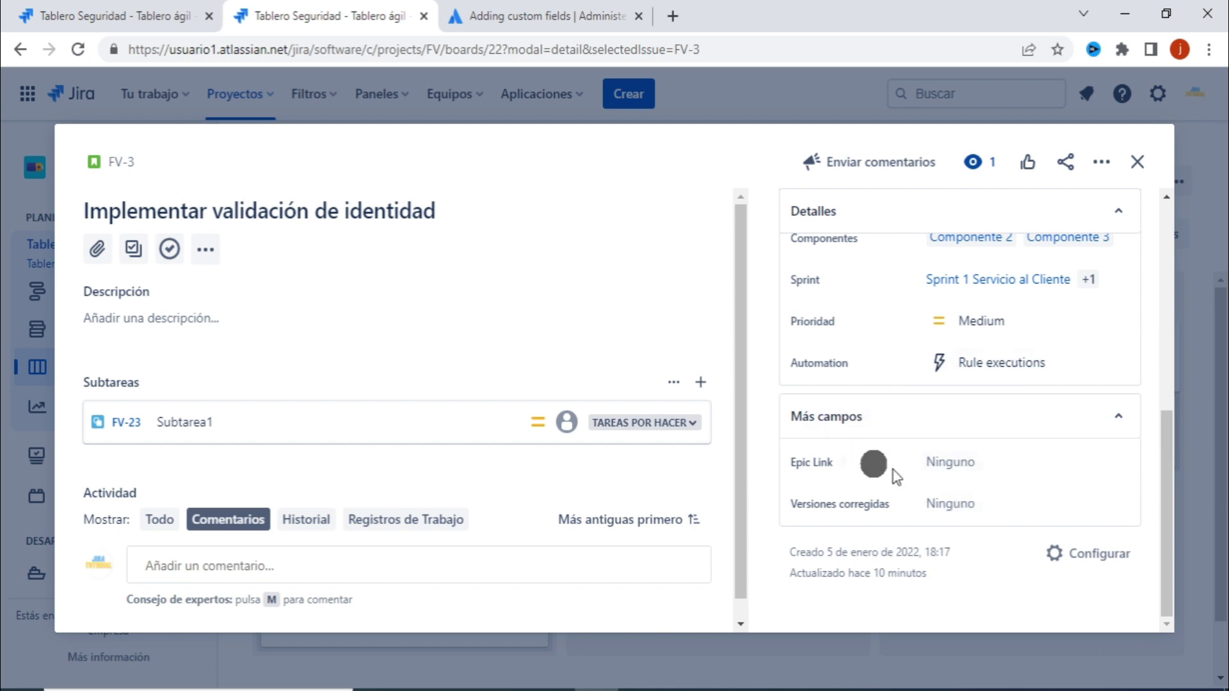
left_click(1117, 417)
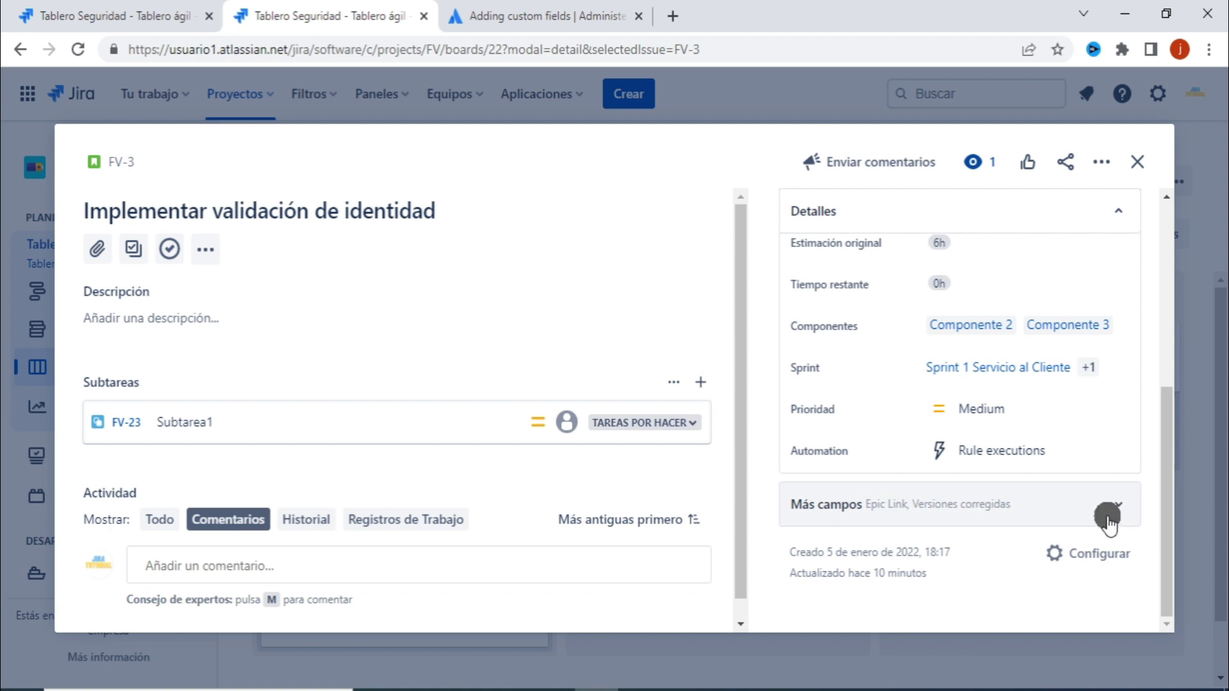
scroll(1113, 448, "up", 3)
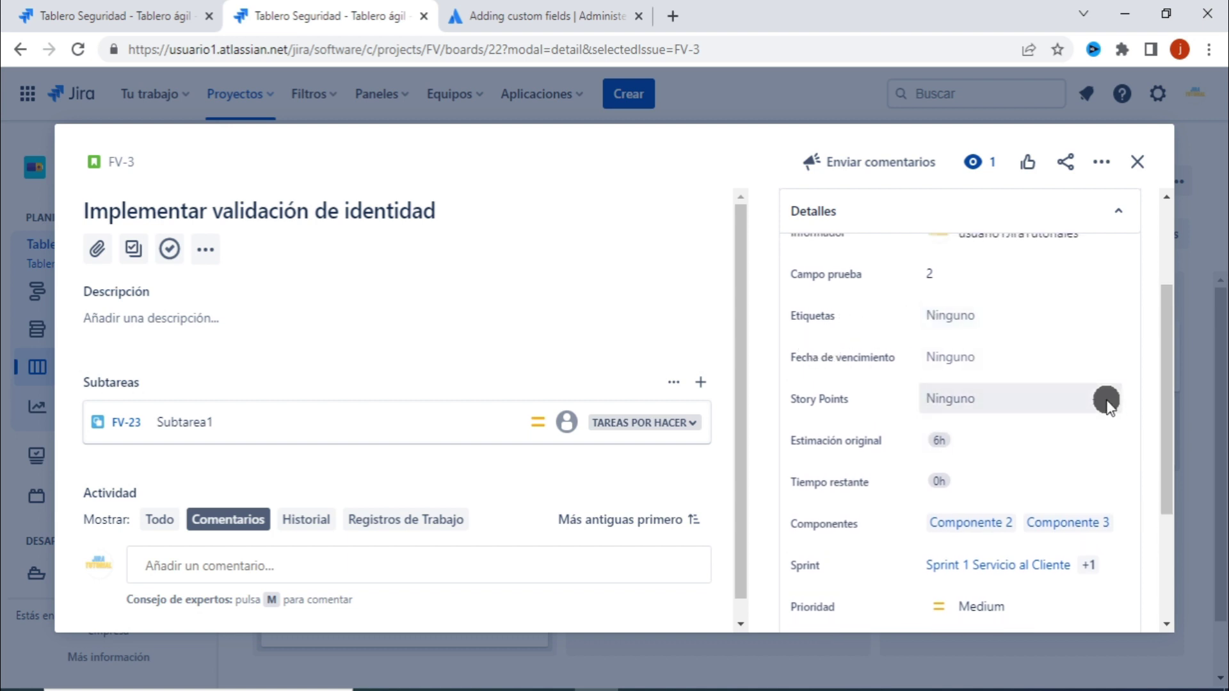
Open the issue layout configuration from FV-3, move Etiquetas just below the hide-when-empty divider in Campos de contexto, and save the layout
scroll(1108, 402, "down", 3)
left_click(1112, 570)
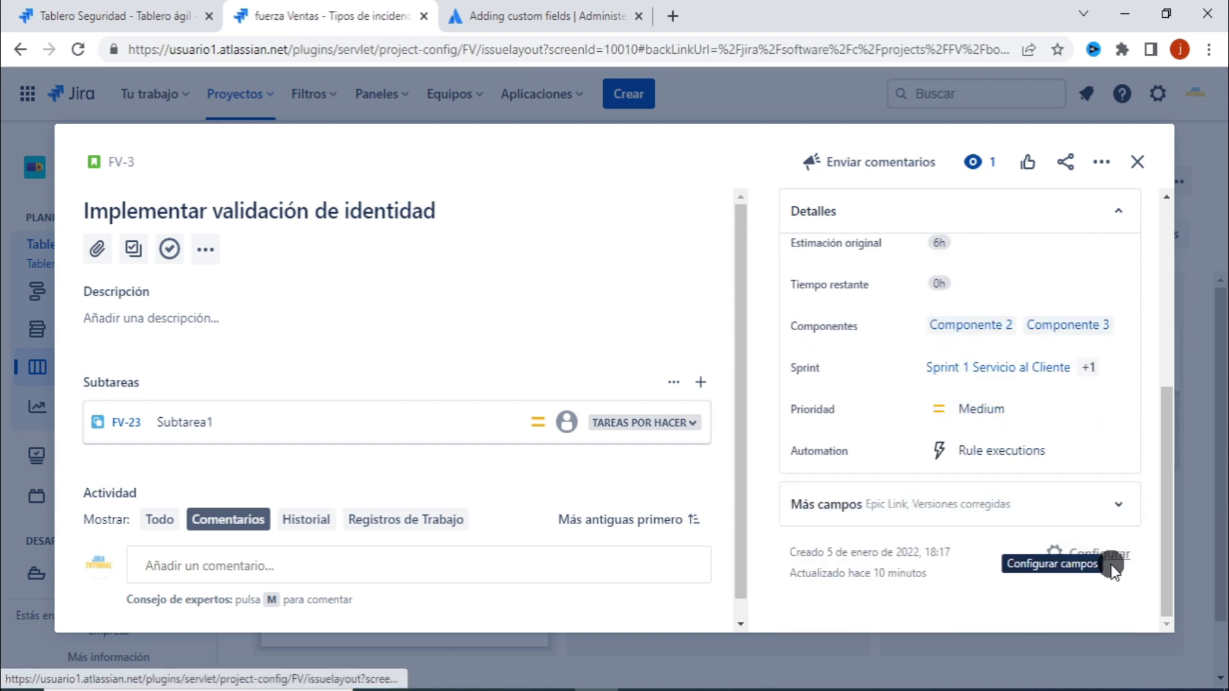
scroll(740, 510, "down", 5)
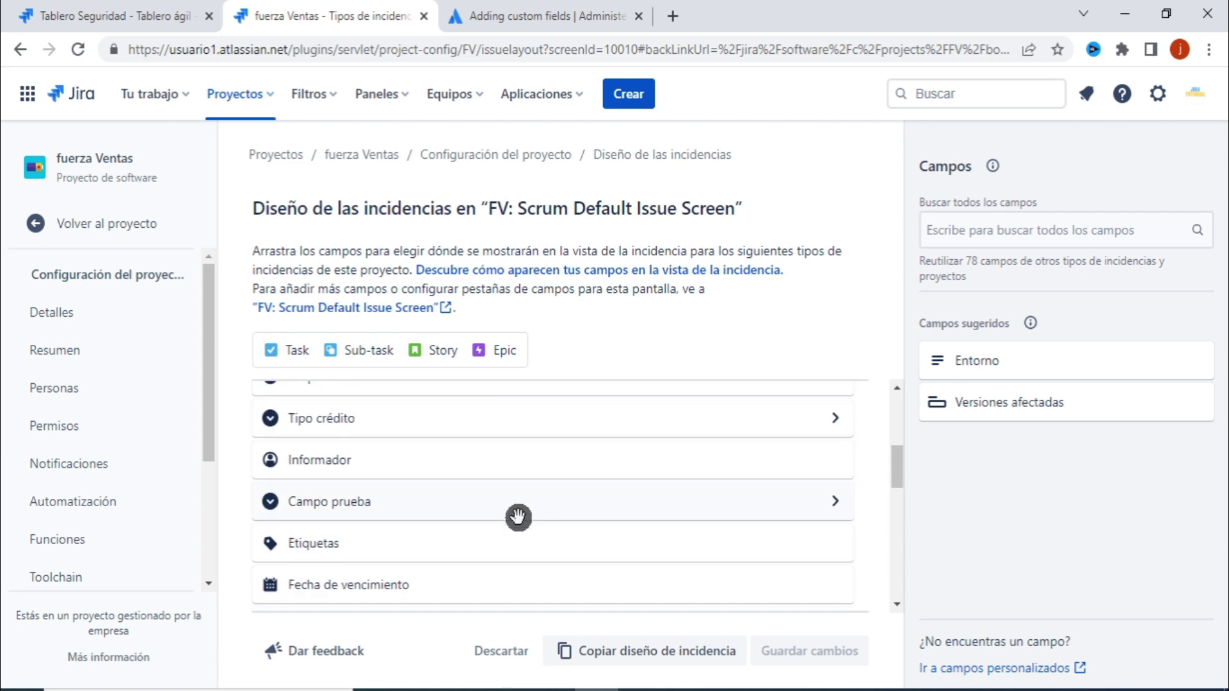
scroll(518, 516, "down", 1)
scroll(407, 490, "down", 1)
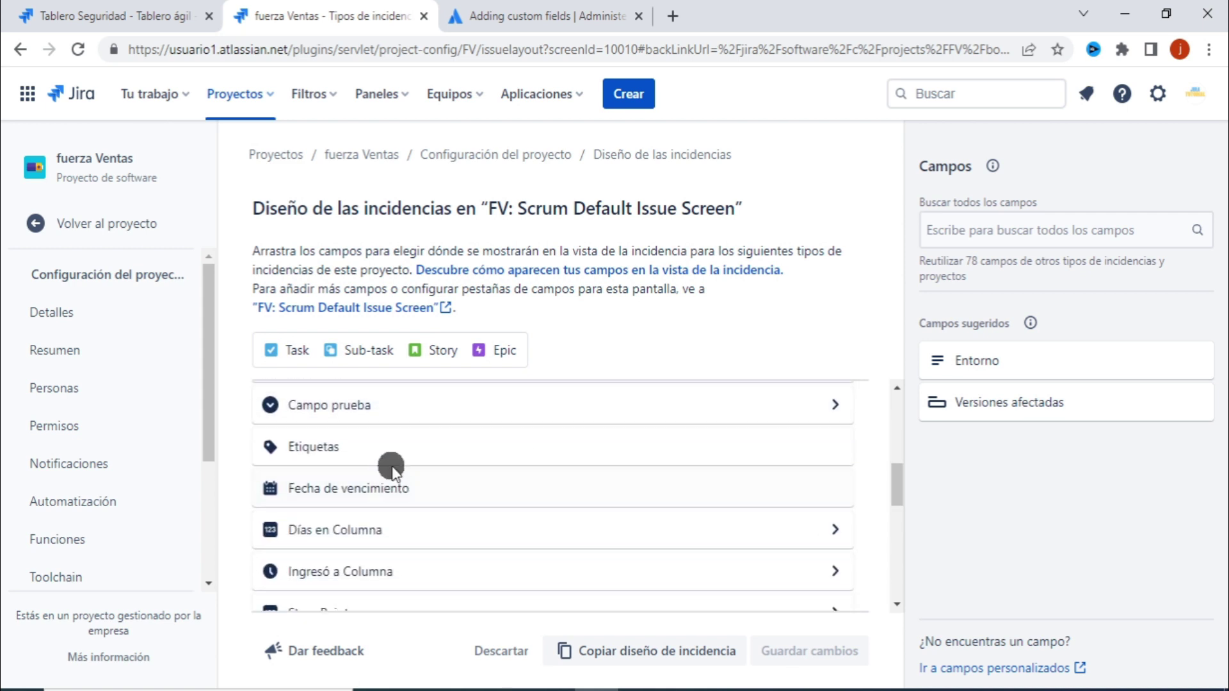
left_click_drag(420, 451, 420, 529)
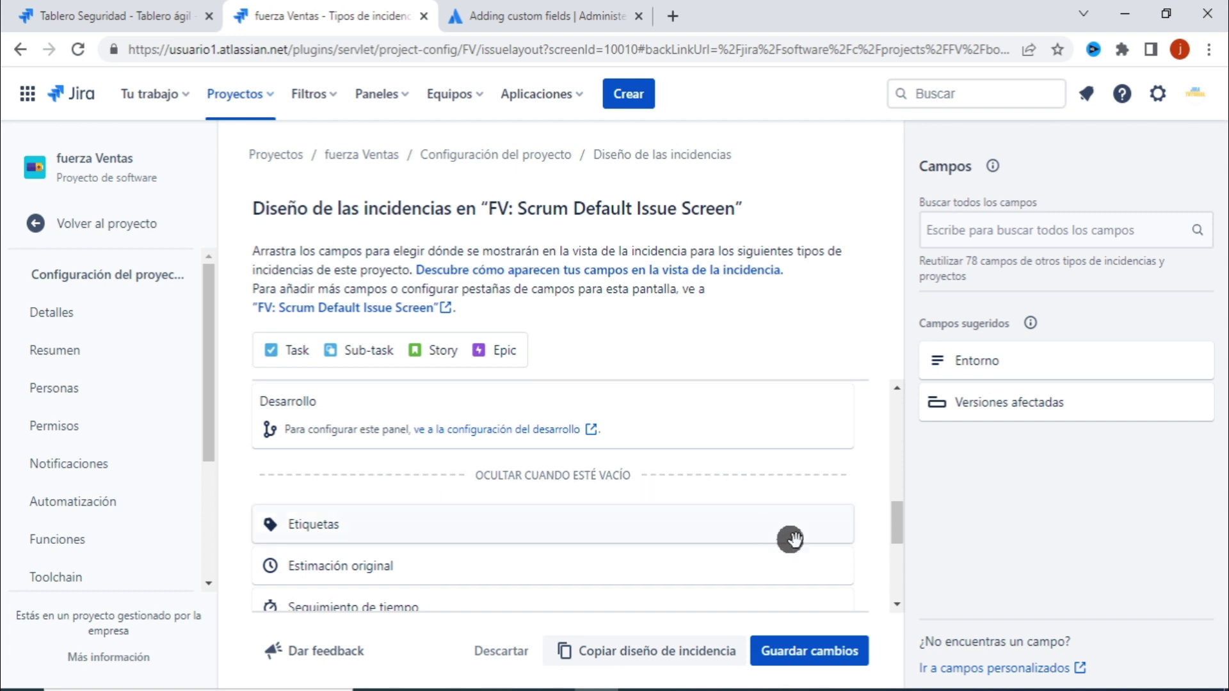
left_click(829, 648)
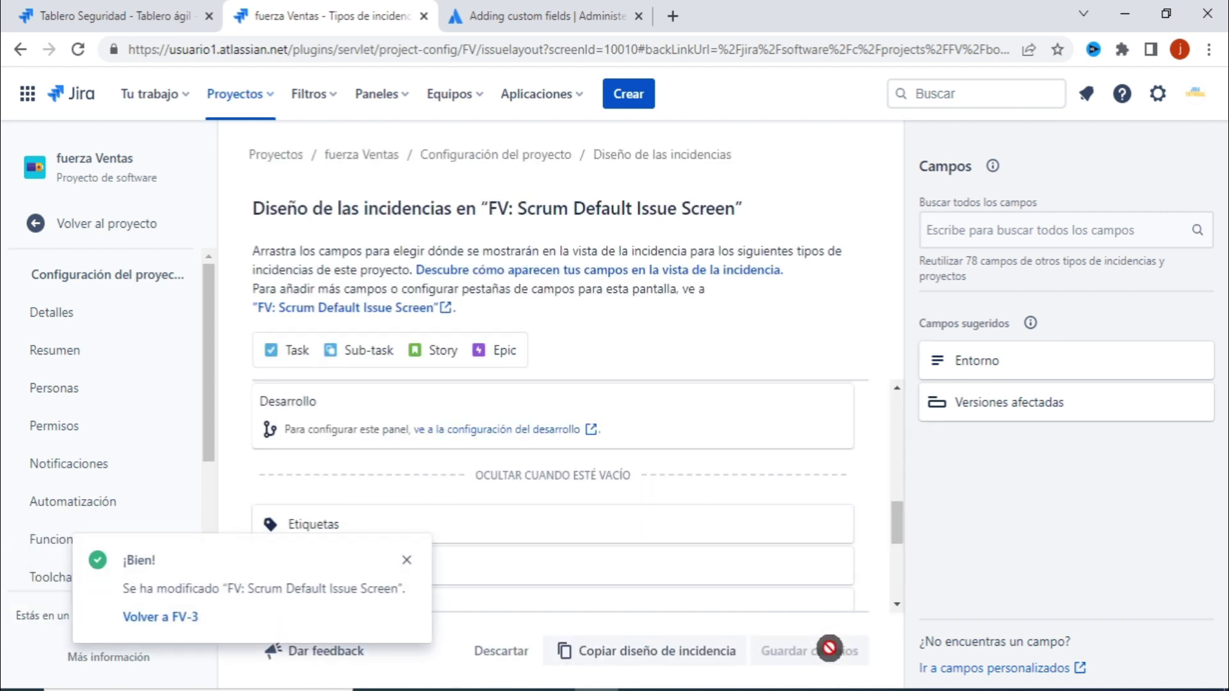
Return to issue FV-3 and expand Más campos to check where Etiquetas is placed
left_click(407, 562)
left_click(110, 223)
left_click(420, 348)
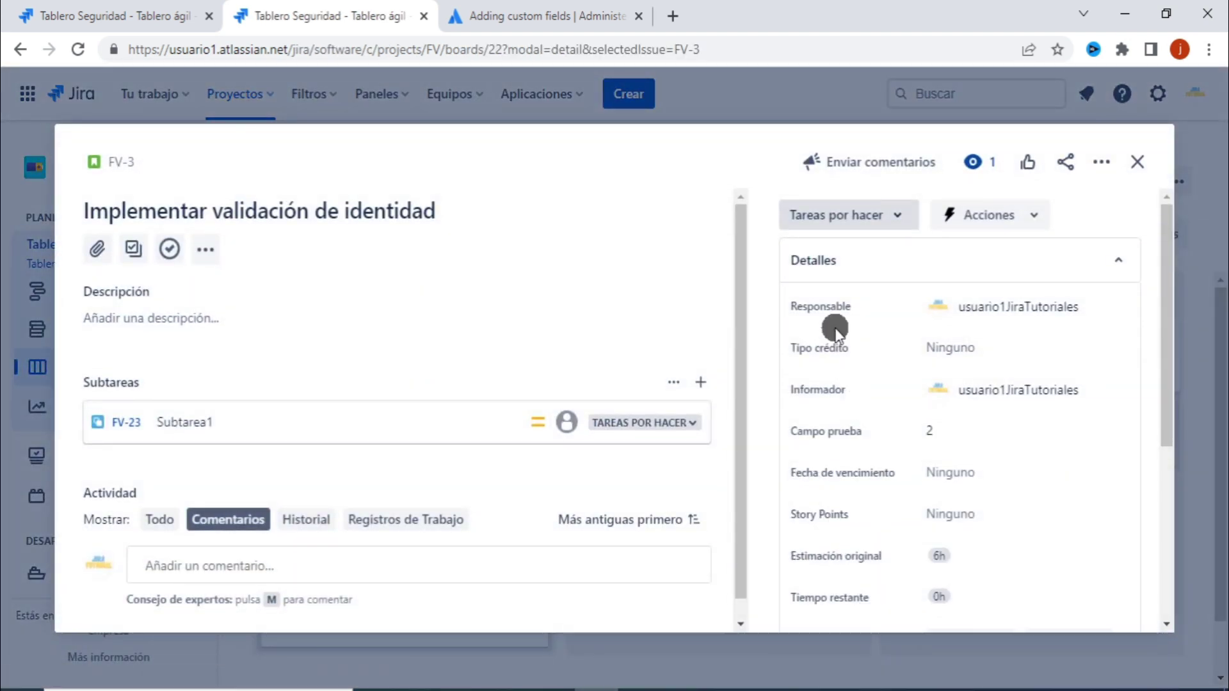
scroll(848, 407, "down", 2)
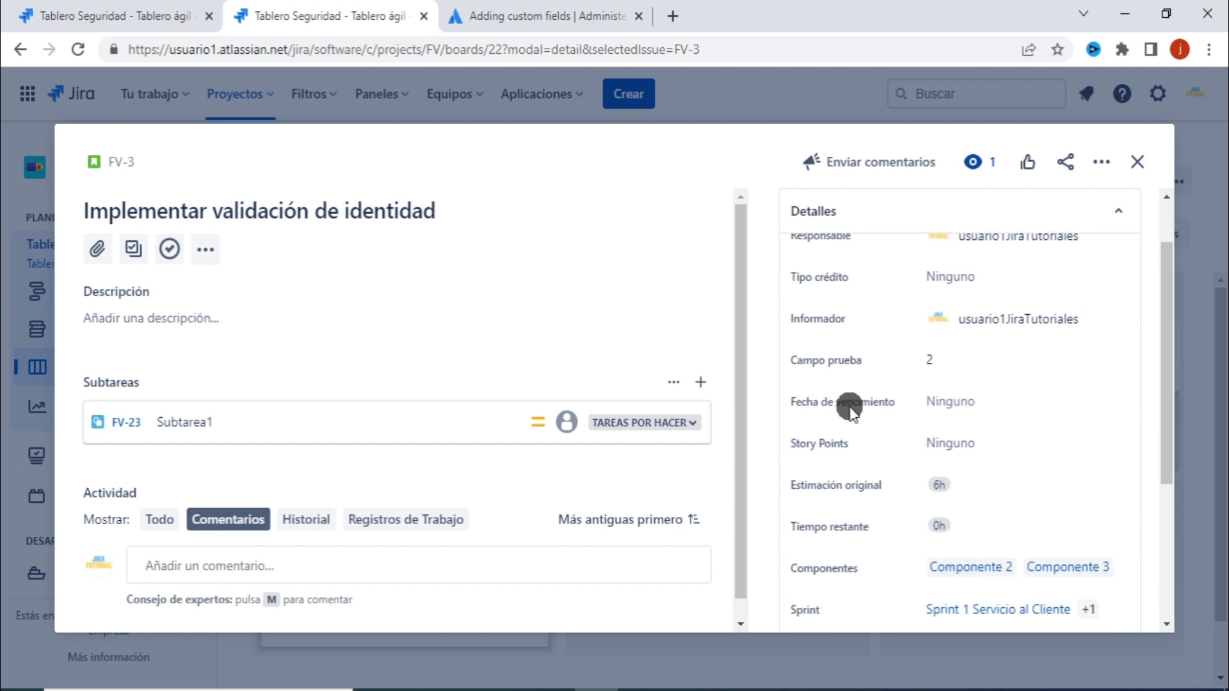
scroll(865, 441, "down", 3)
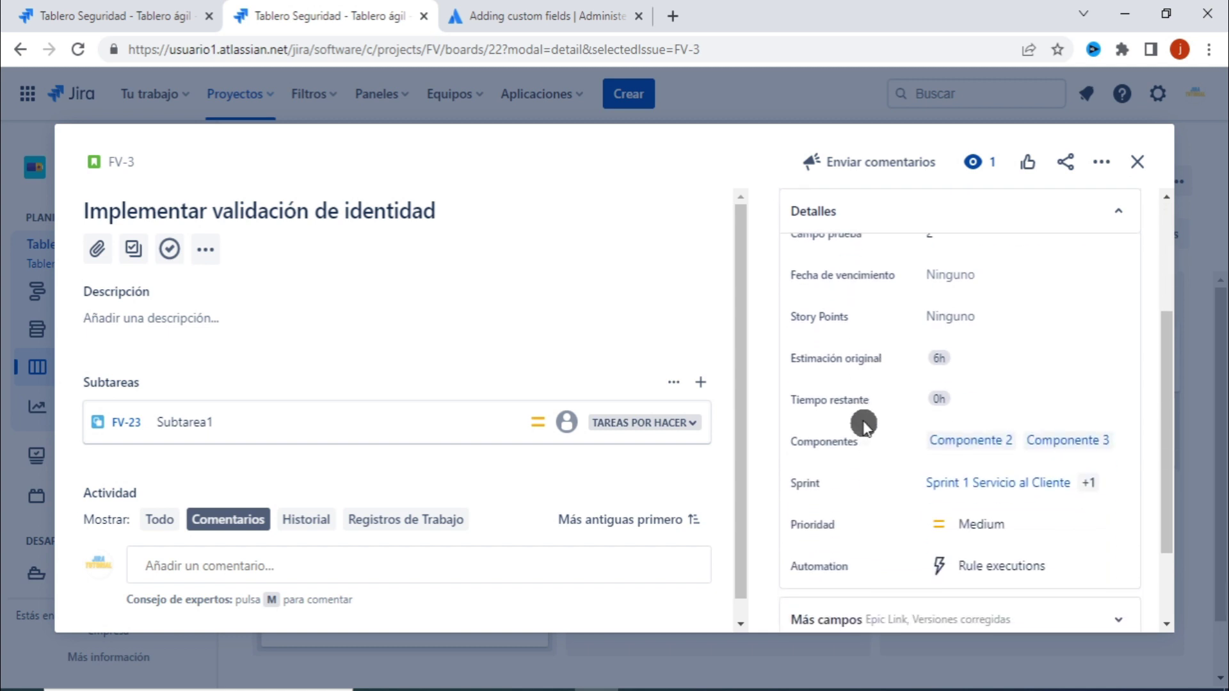
scroll(854, 382, "down", 2)
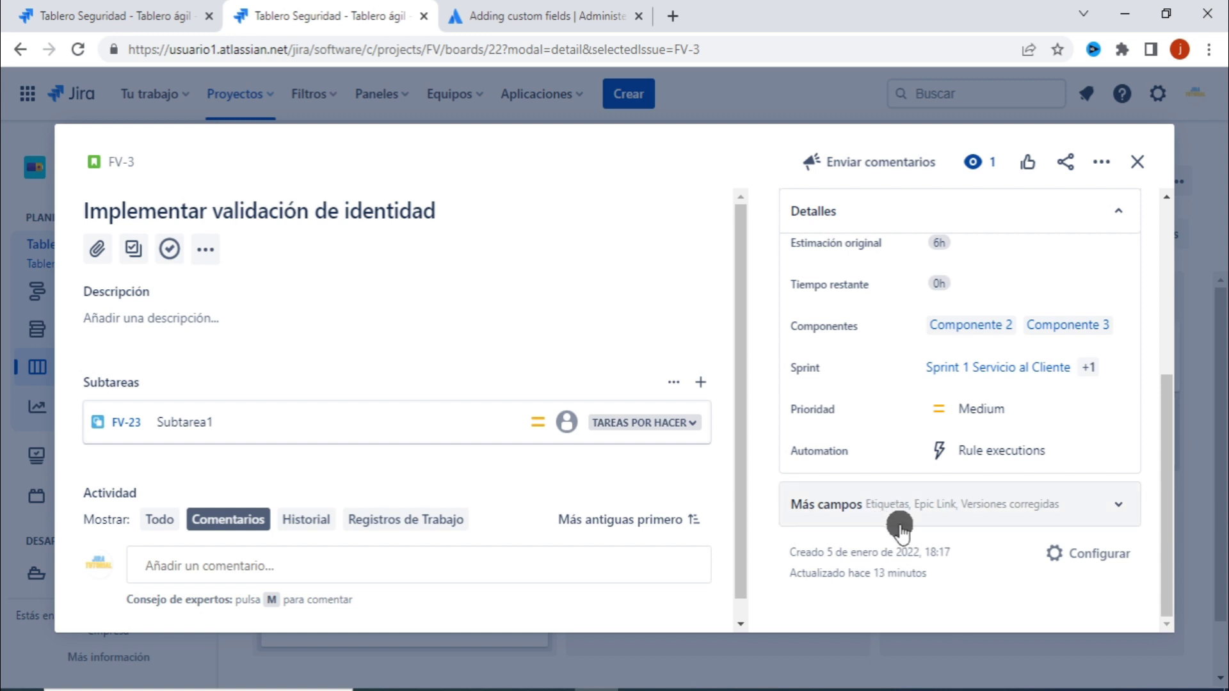
left_click(1115, 509)
scroll(1037, 508, "down", 2)
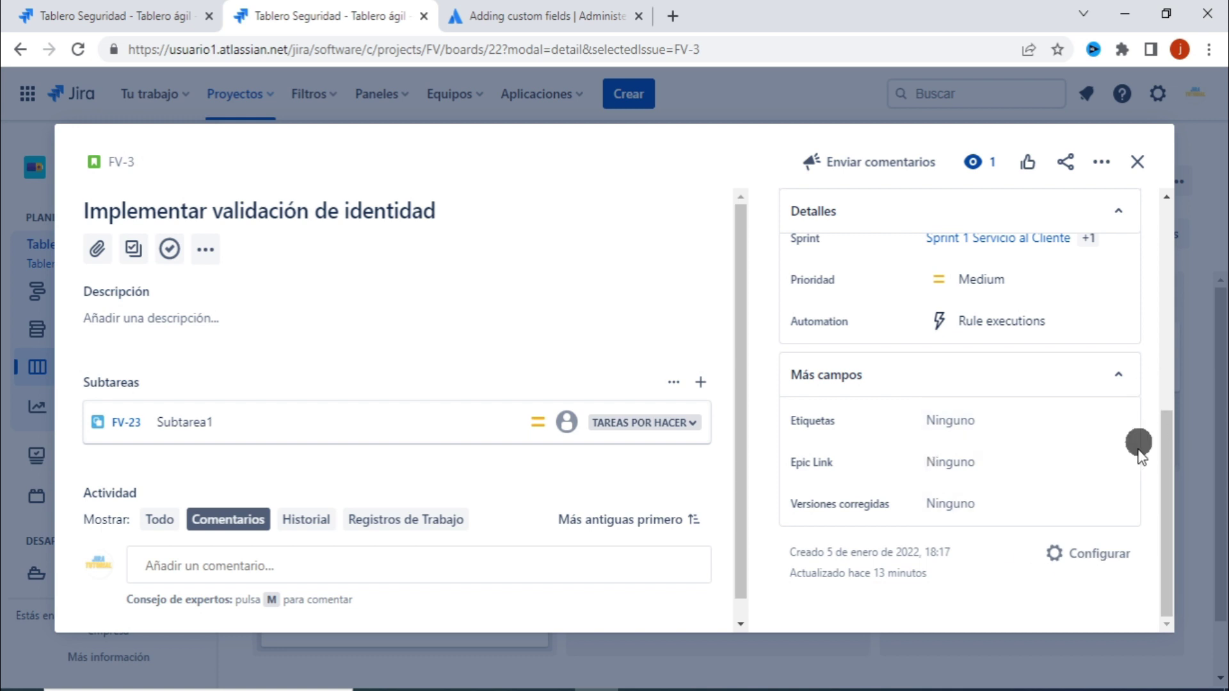
Open the issue layout configuration from FV-3, remove Etiquetas from Campos de contexto, save the layout and reload the page
left_click(1096, 565)
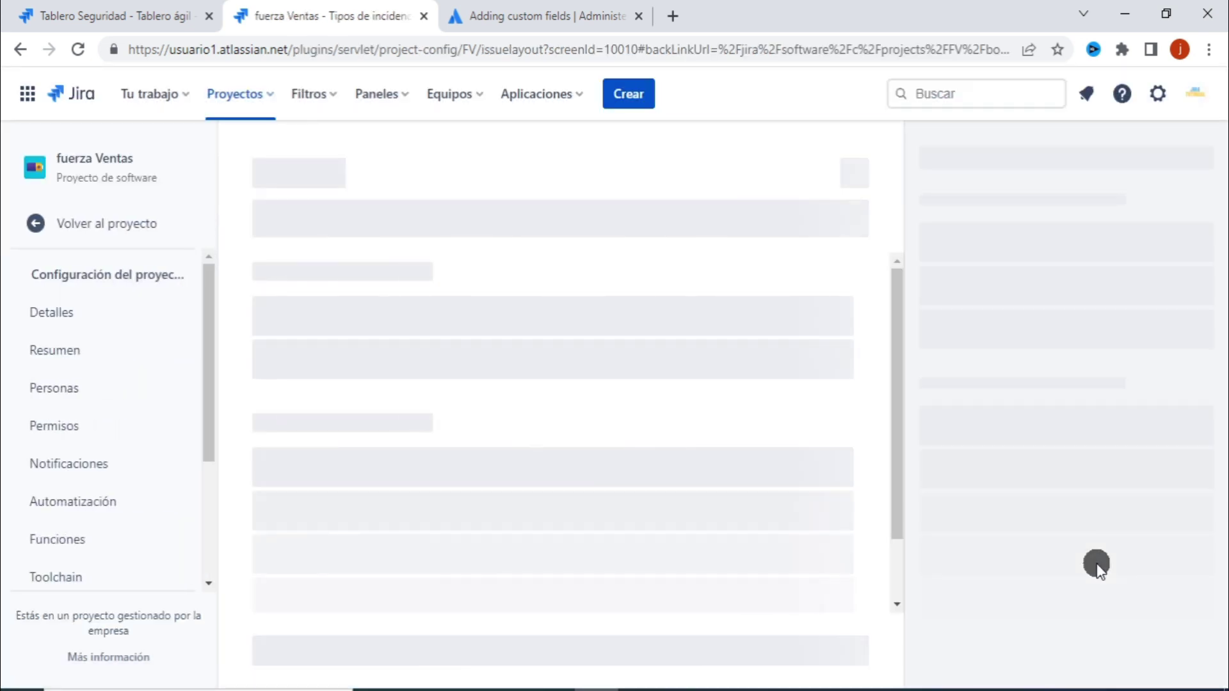
scroll(748, 464, "down", 10)
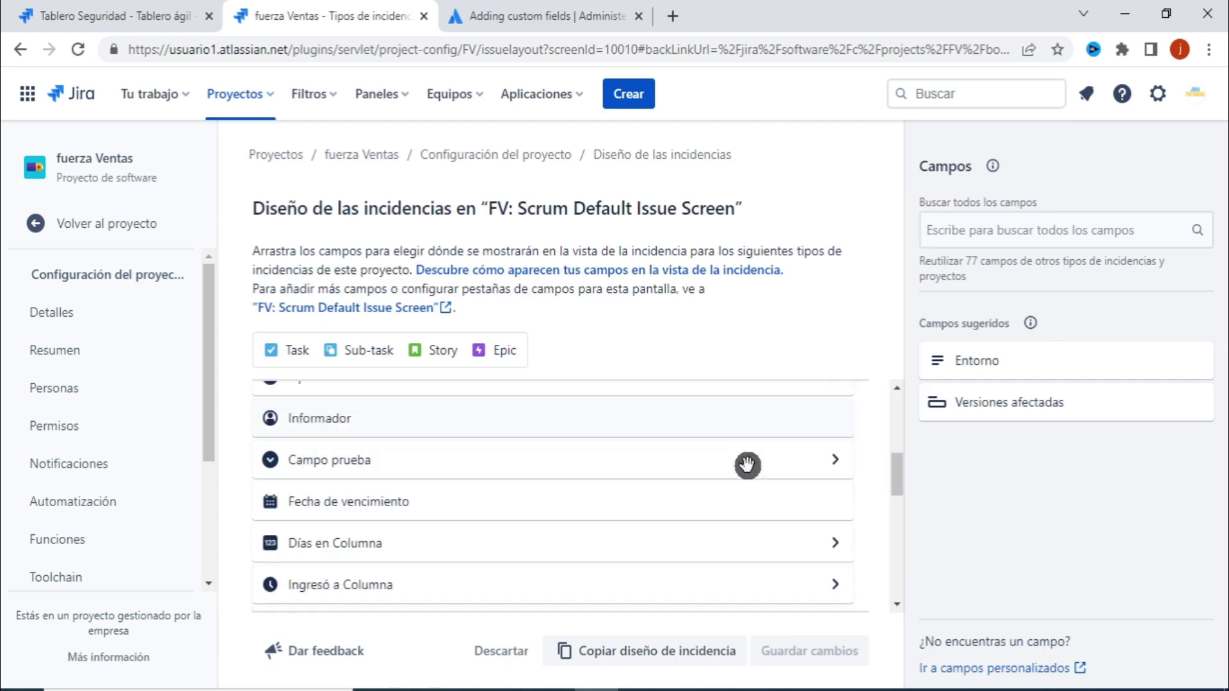
scroll(748, 465, "down", 5)
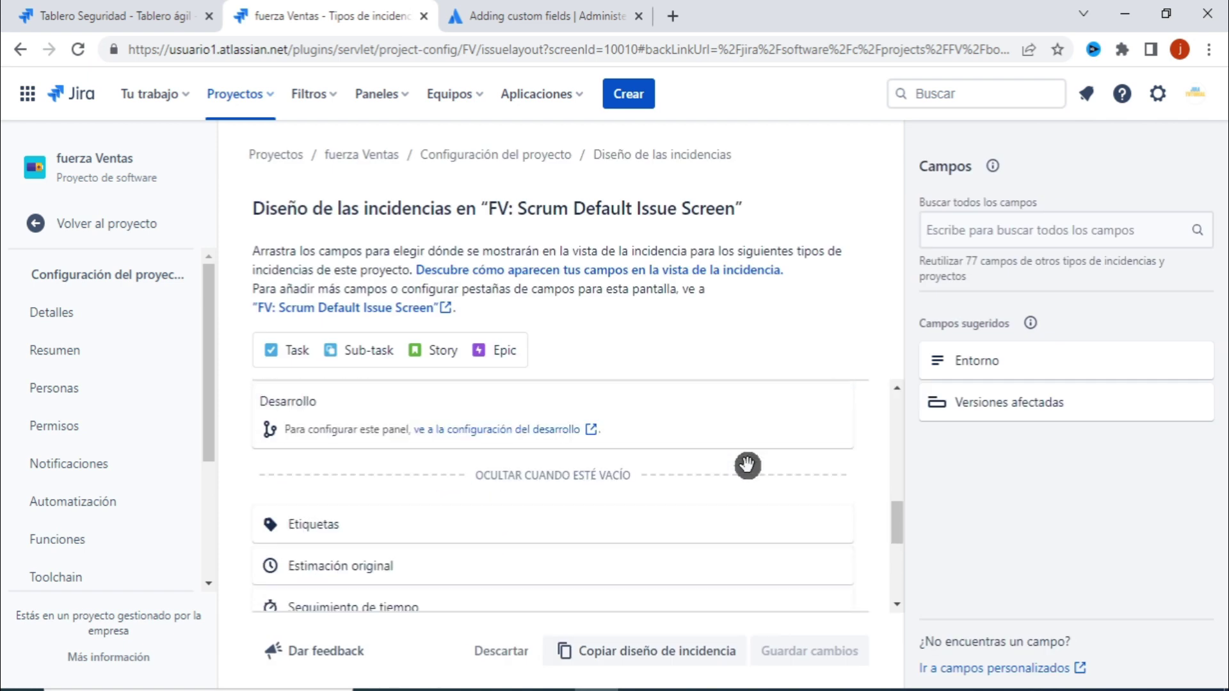
scroll(747, 465, "up", 1)
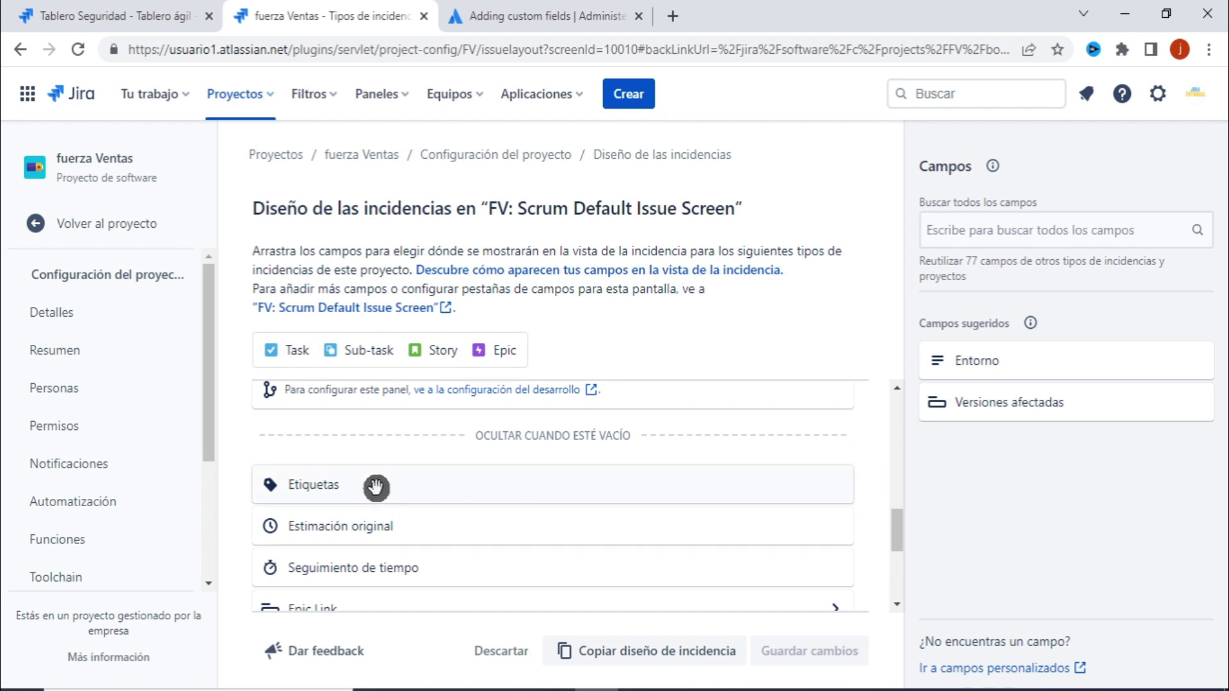
left_click_drag(384, 485, 1048, 381)
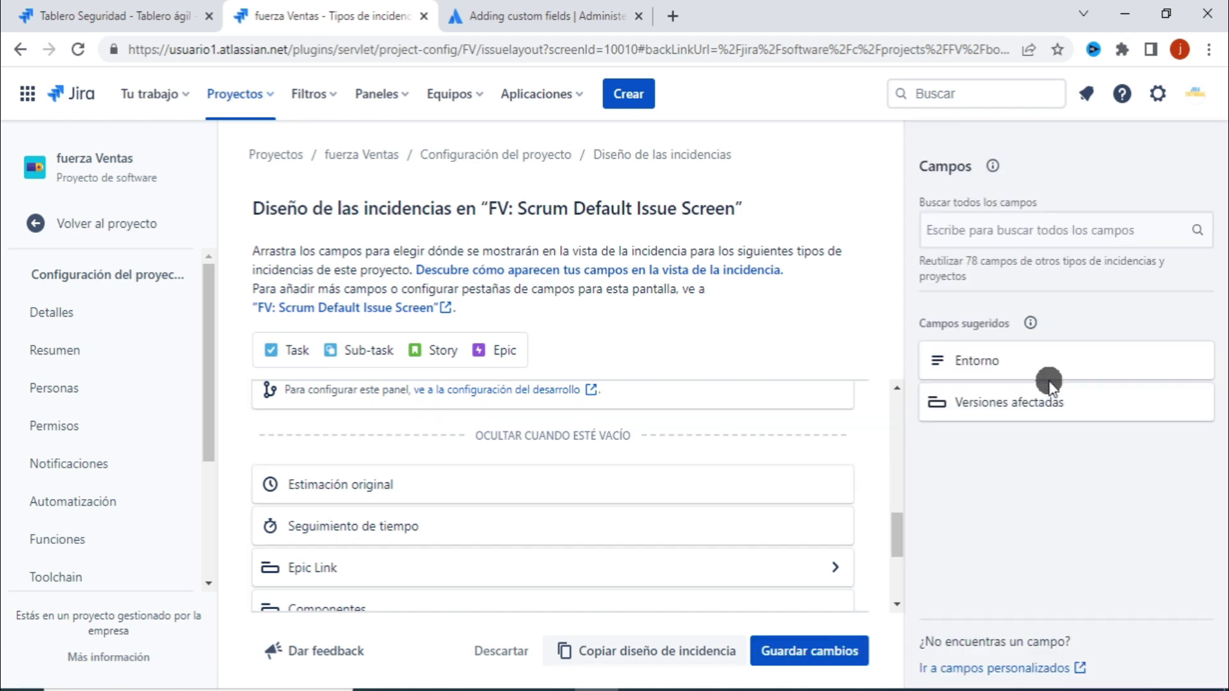
left_click(831, 643)
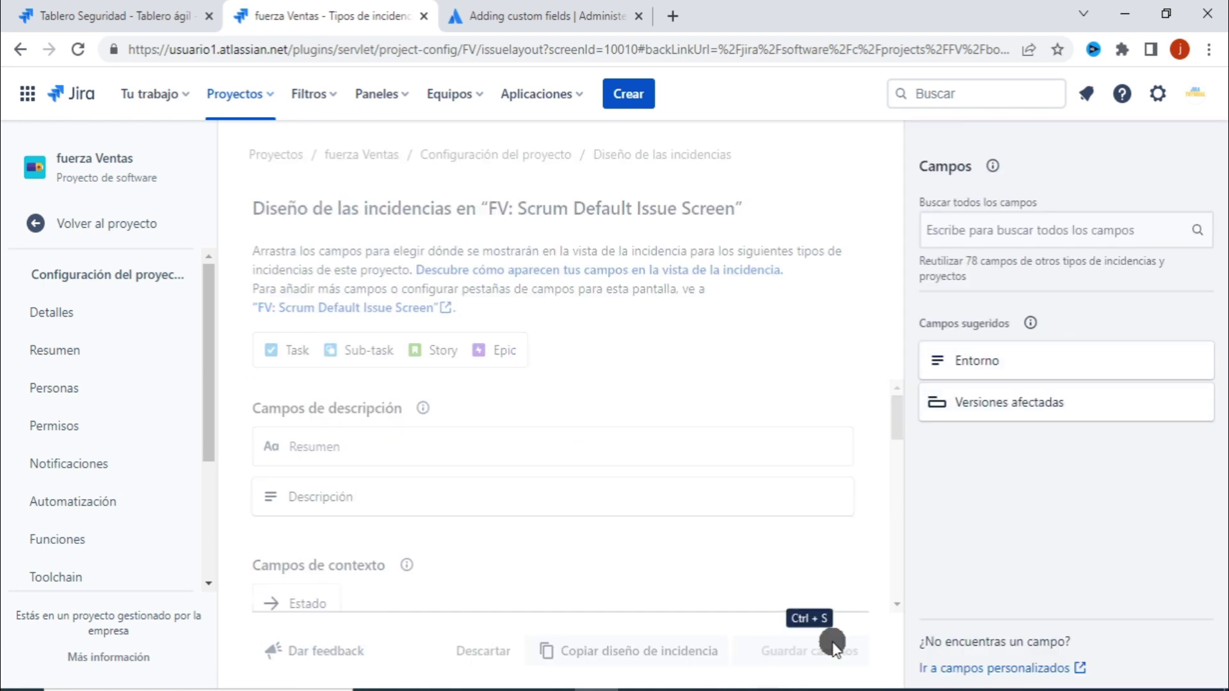
left_click(74, 51)
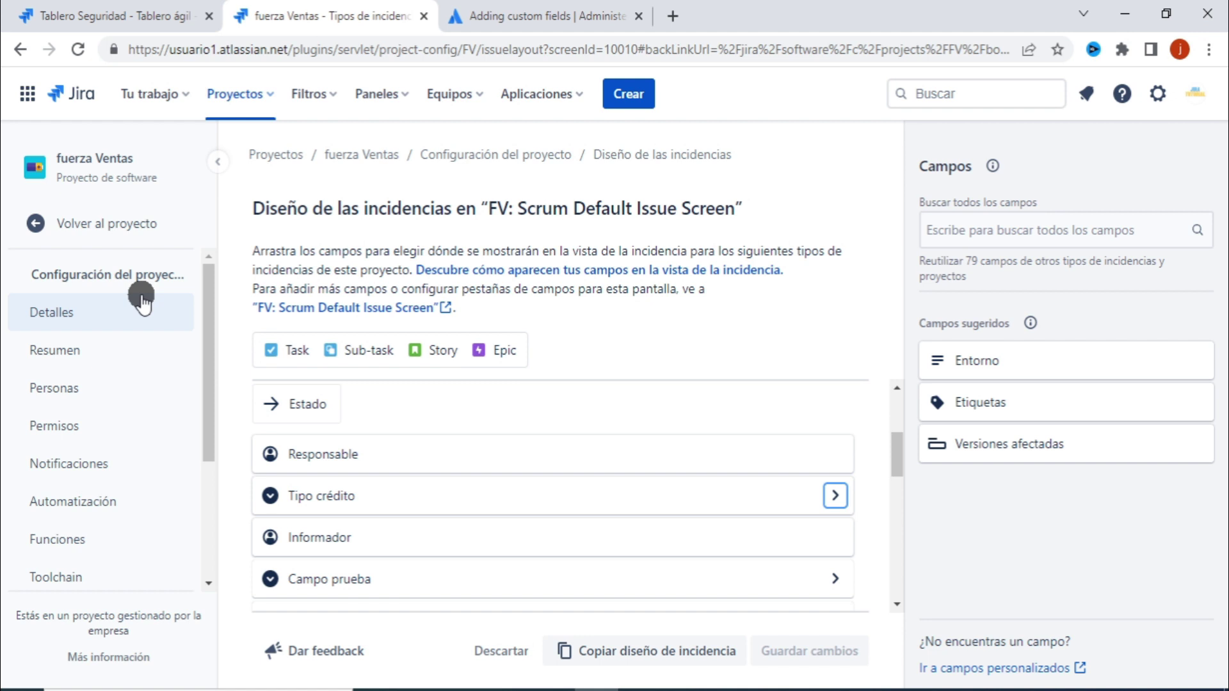
Reopen issue FV-3 and examine Detalles, Más campos and the description area for the Etiquetas field
left_click(82, 222)
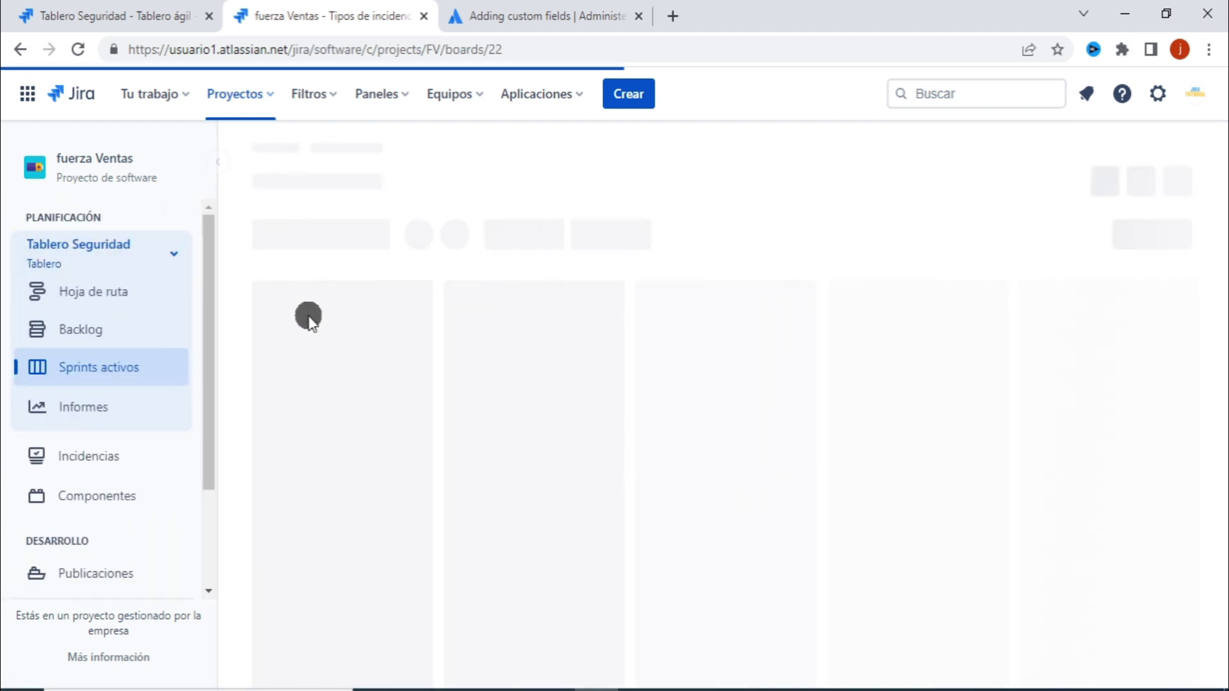
left_click(405, 365)
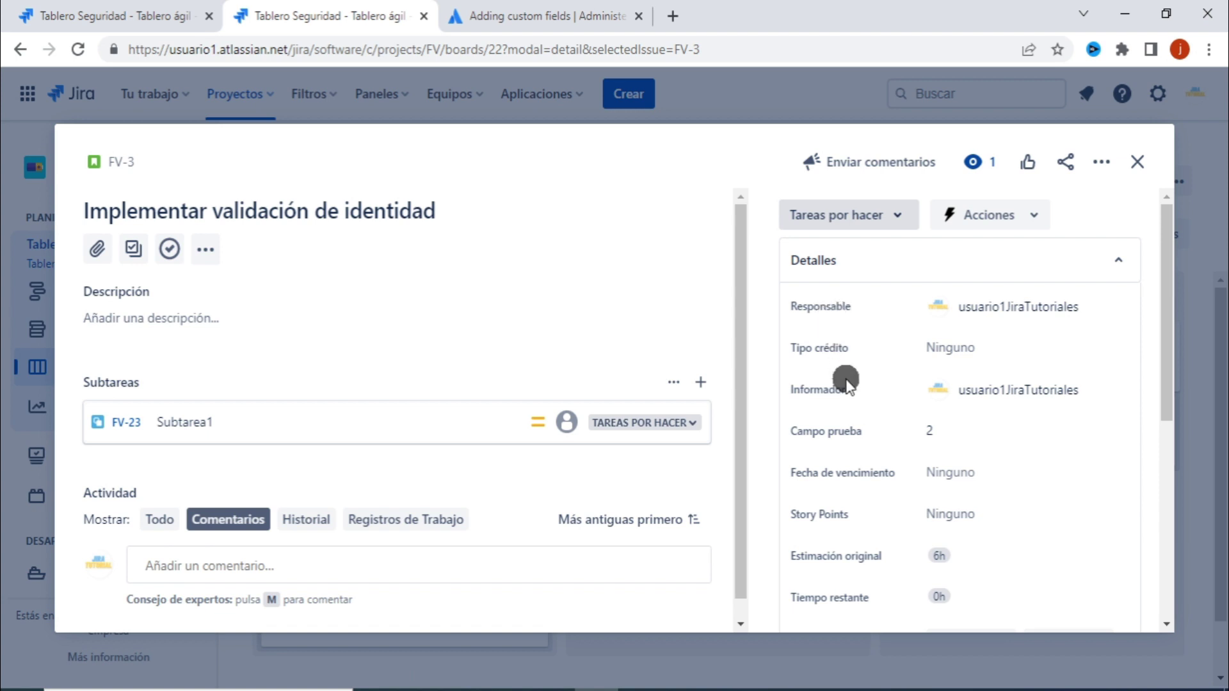
scroll(857, 433, "down", 3)
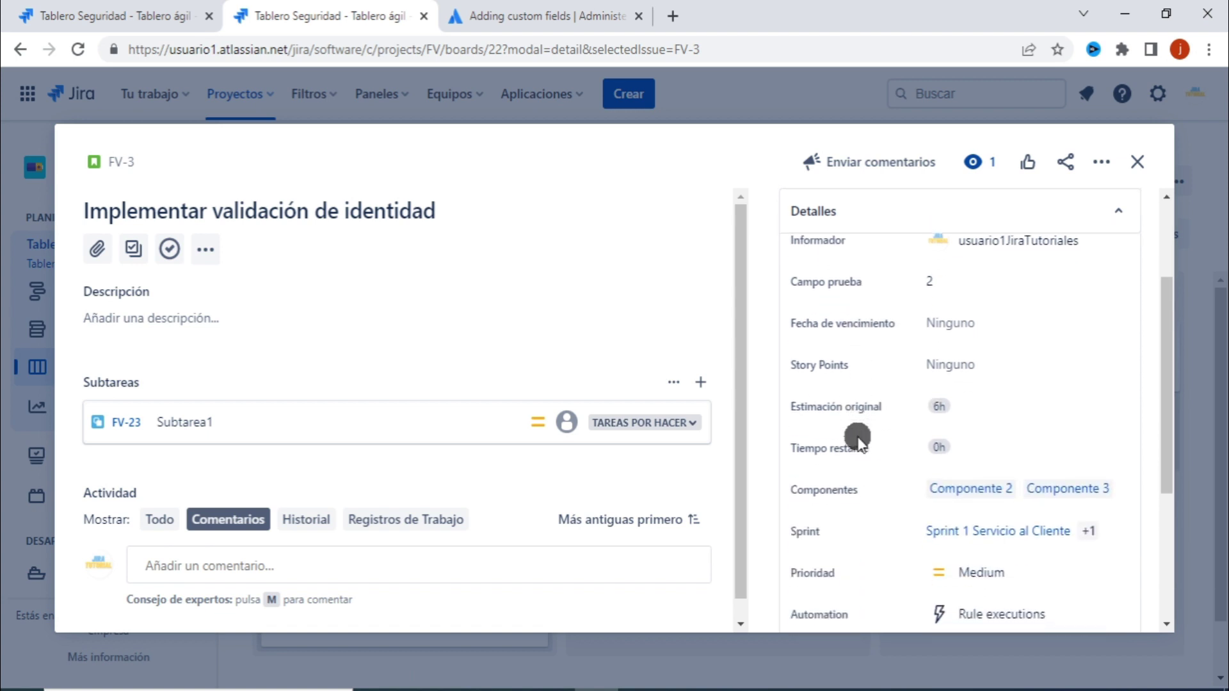
scroll(857, 439, "down", 4)
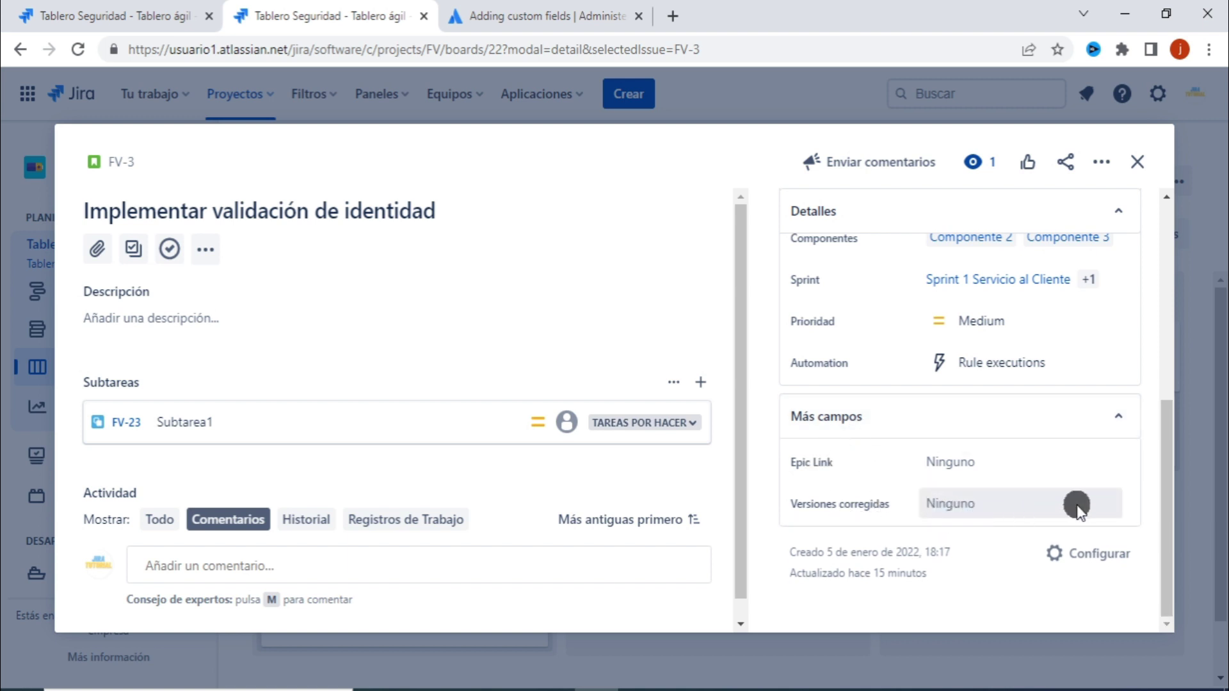
scroll(178, 348, "down", 1)
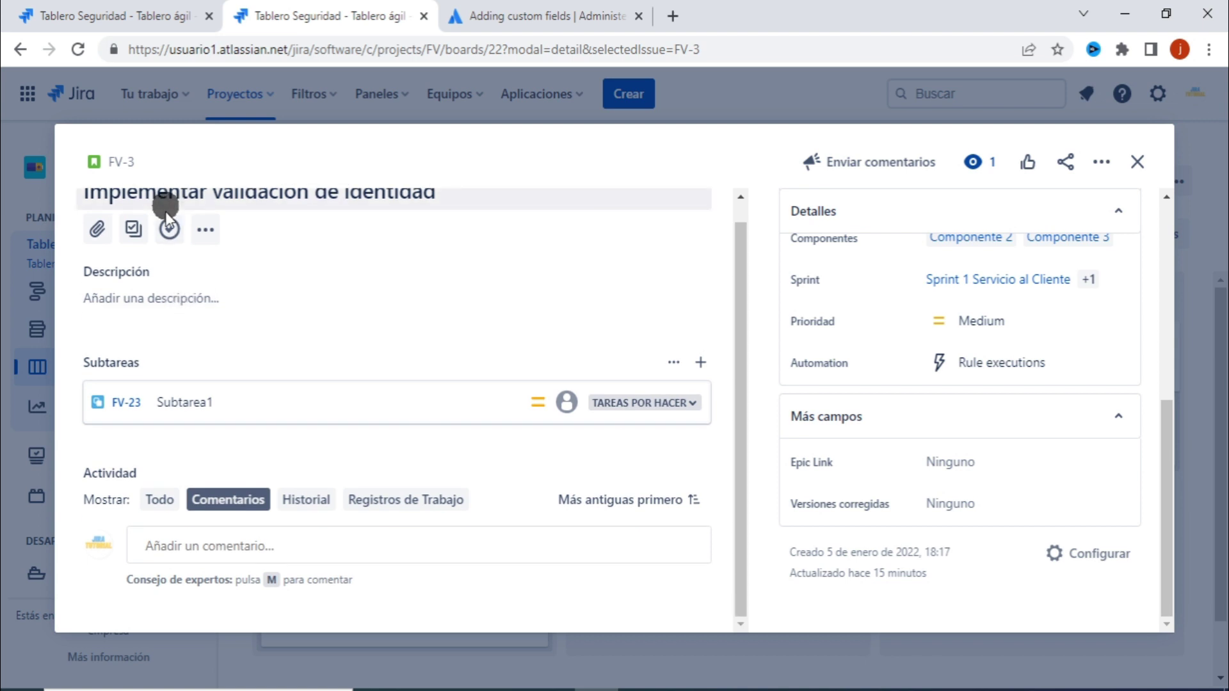
scroll(1146, 400, "up", 5)
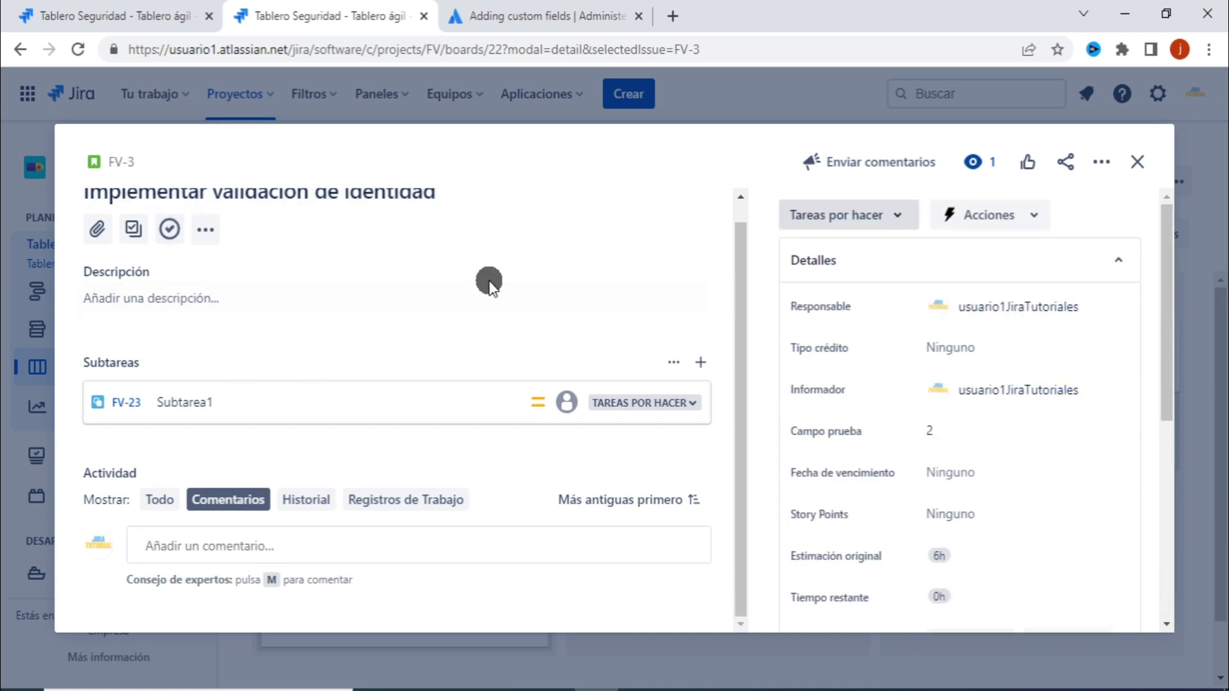
scroll(489, 281, "up", 1)
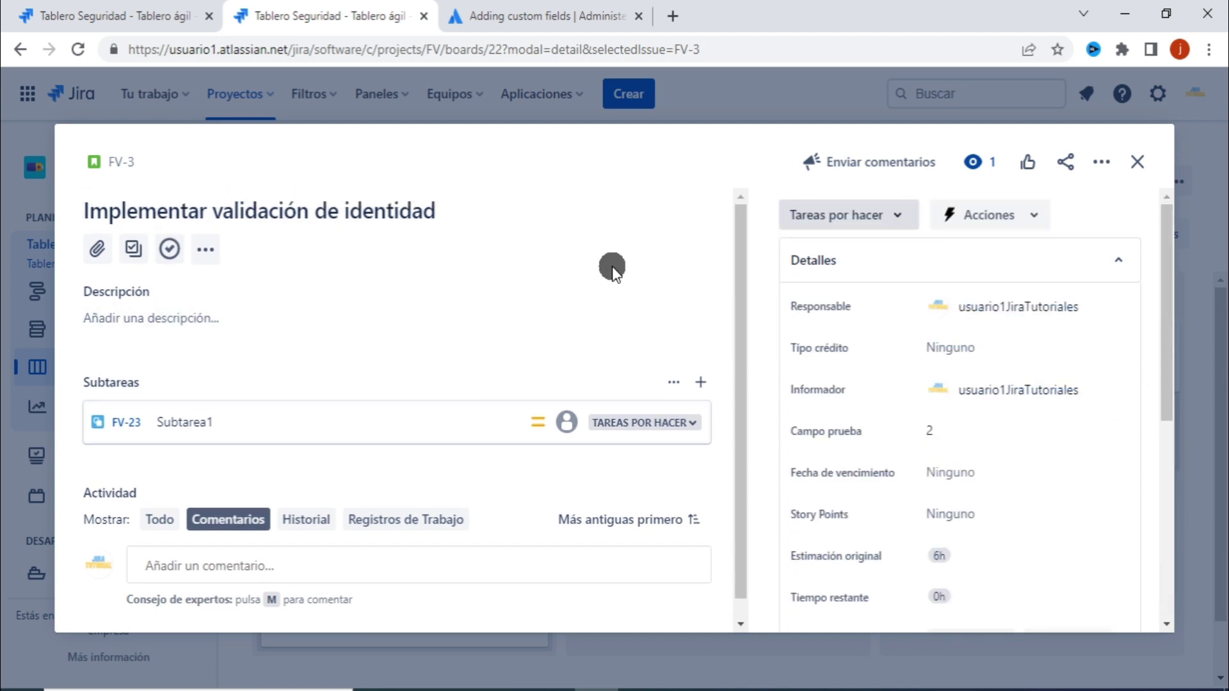
scroll(639, 266, "down", 1)
scroll(656, 267, "up", 1)
scroll(1163, 453, "down", 5)
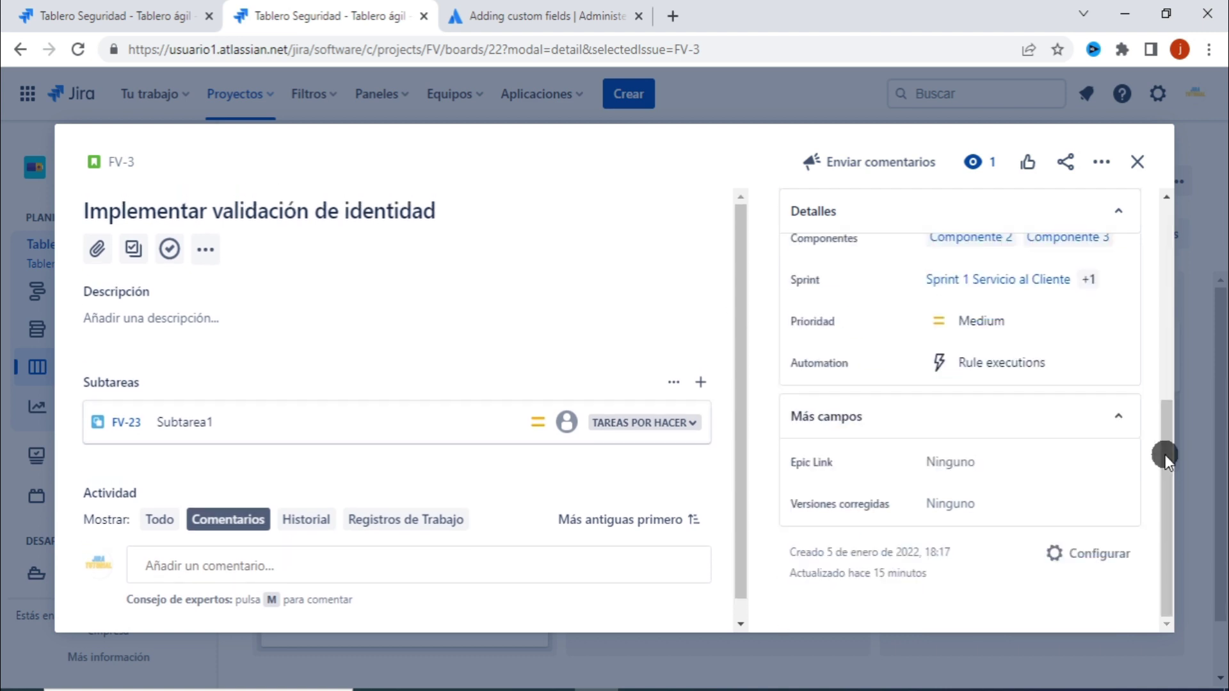
Open the issue layout configuration from FV-3, add Etiquetas between Campo prueba and Fecha de vencimiento, and save the layout
left_click(1102, 566)
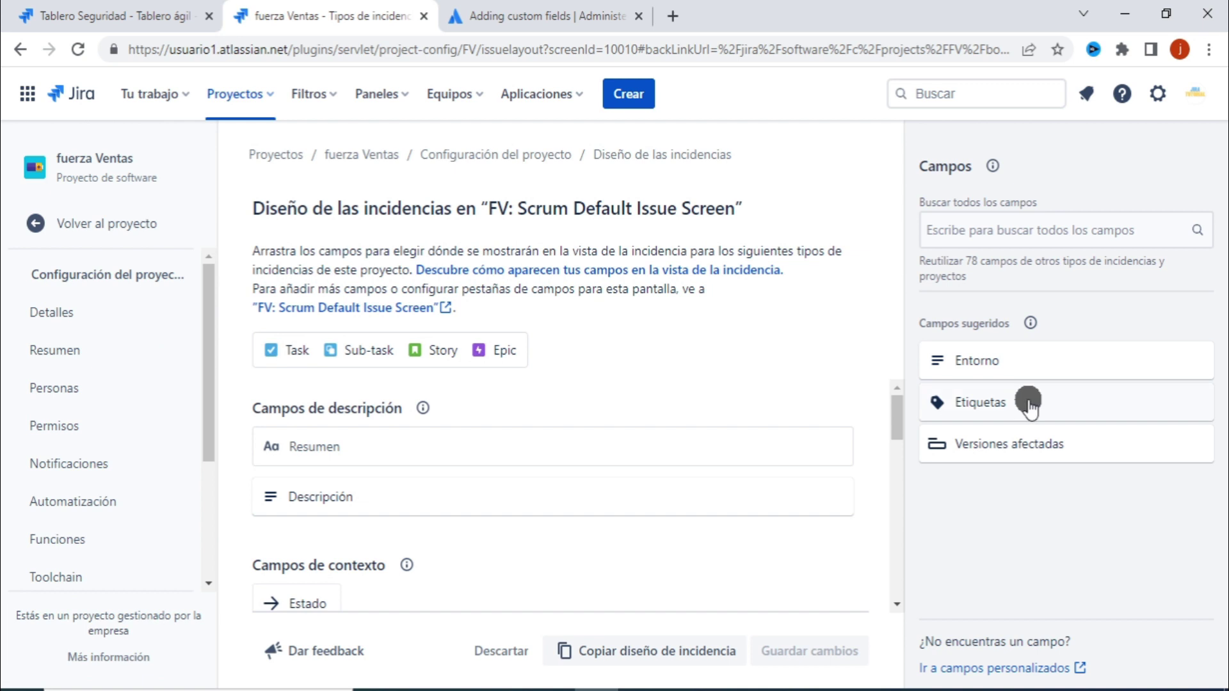
left_click_drag(1028, 403, 378, 531)
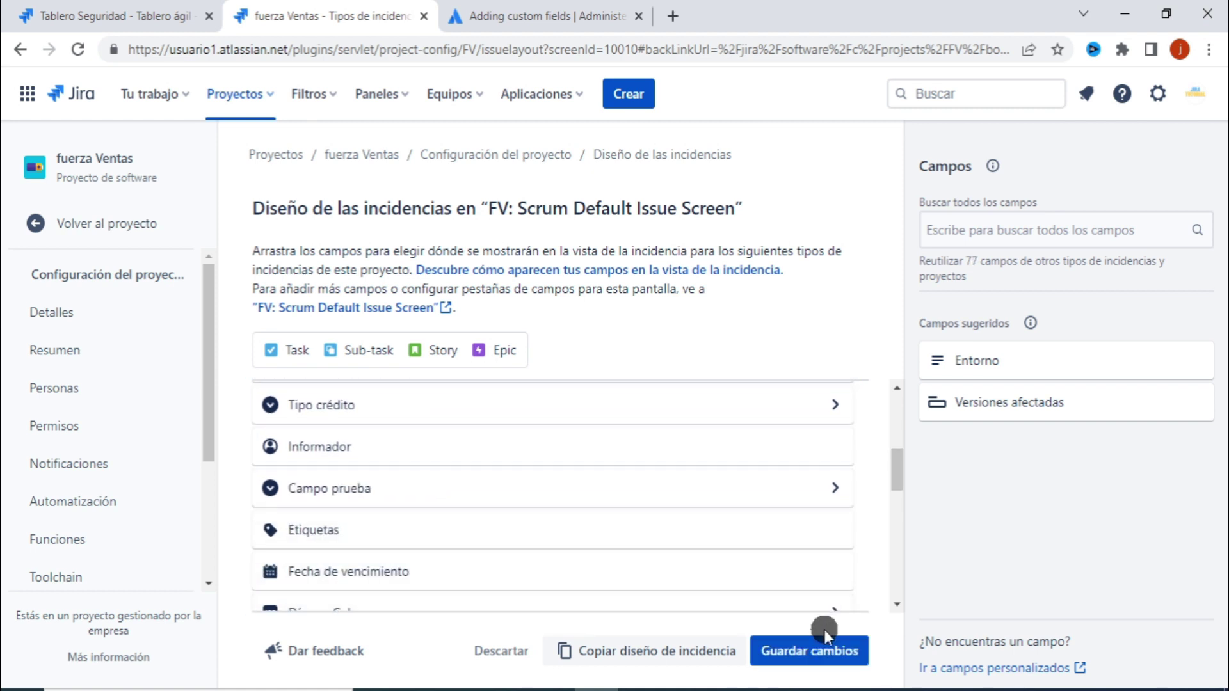
left_click(806, 641)
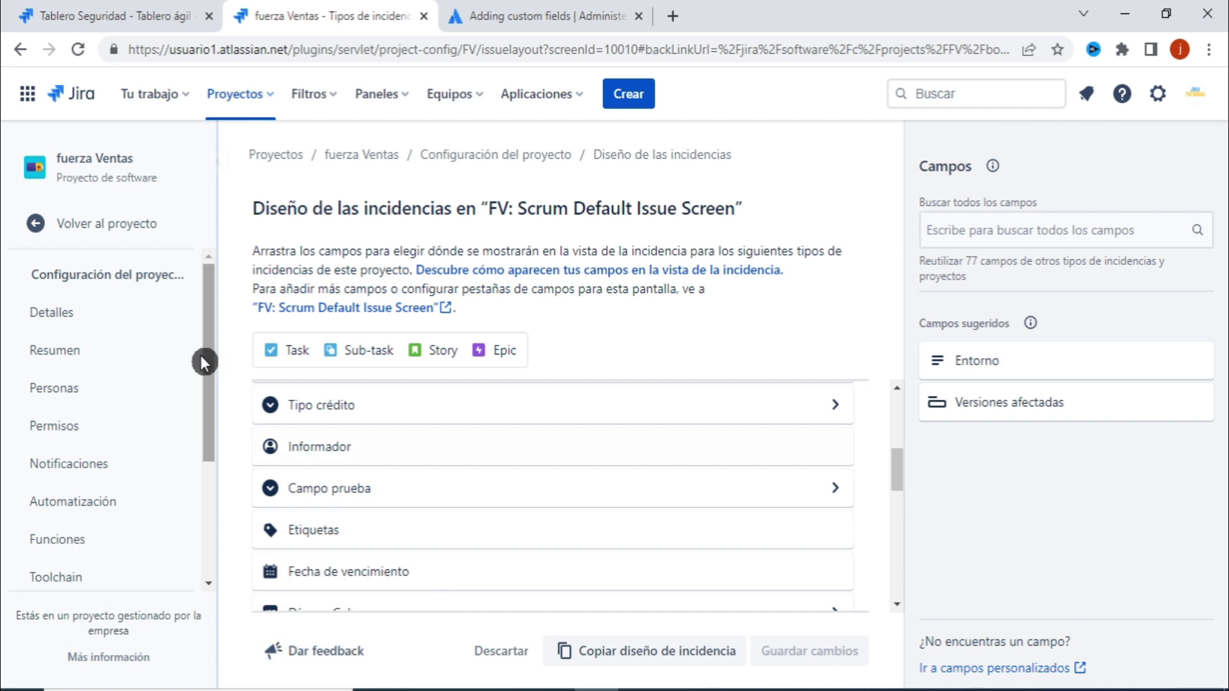
Return to issue FV-3 and check the position of Etiquetas under Detalles
left_click(114, 221)
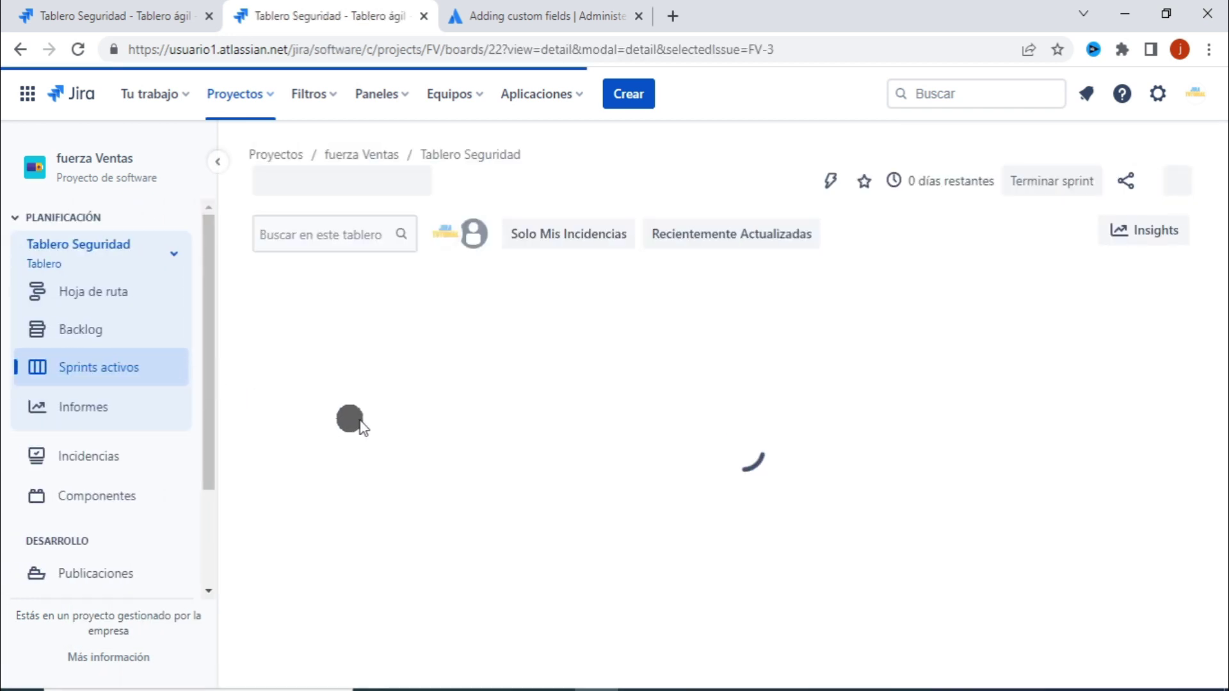
left_click(419, 359)
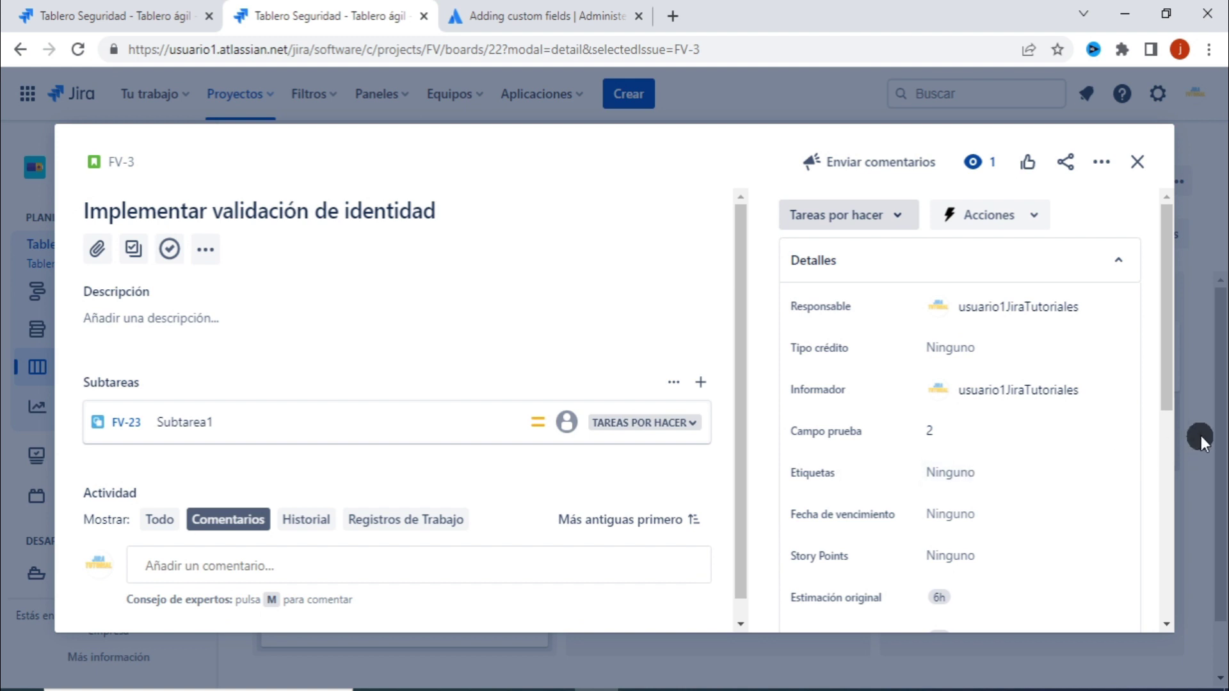
scroll(883, 309, "down", 2)
scroll(866, 310, "up", 2)
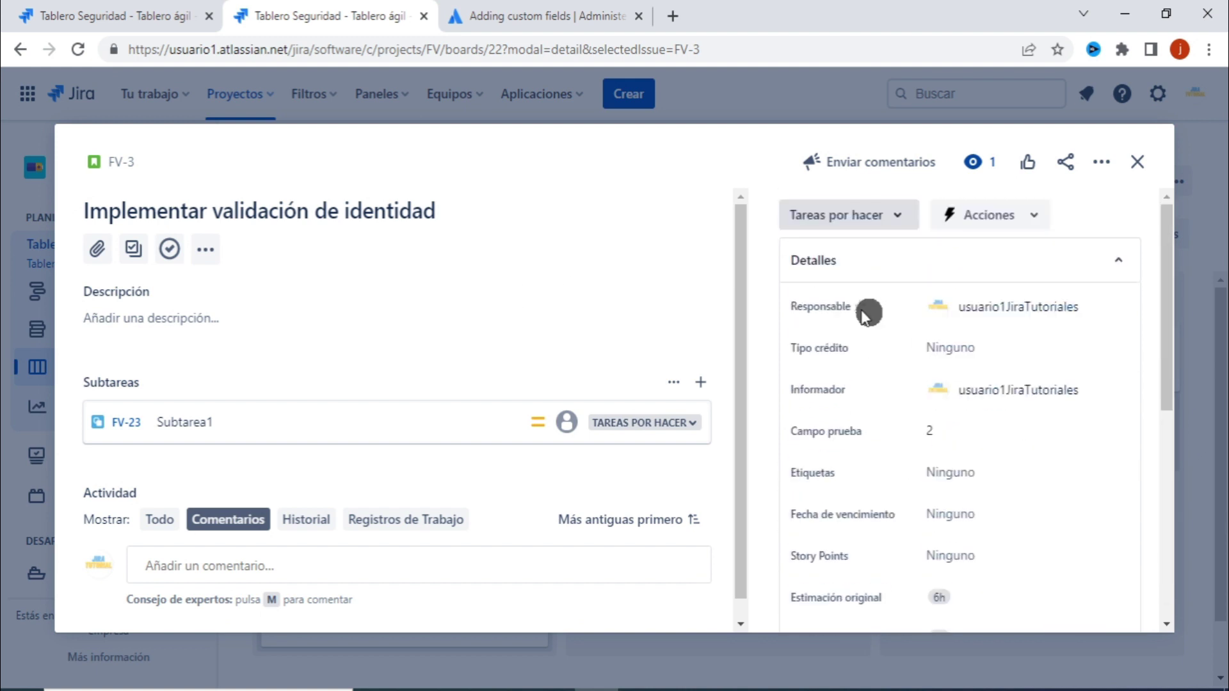